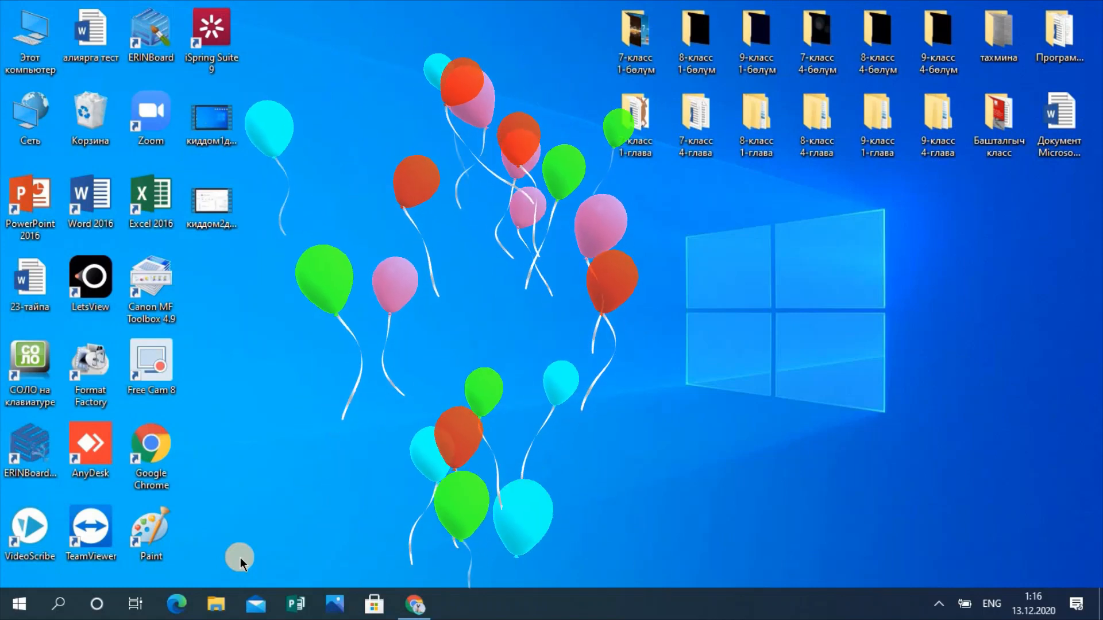
Step: Launch Google Chrome from the Windows taskbar
left_click(415, 603)
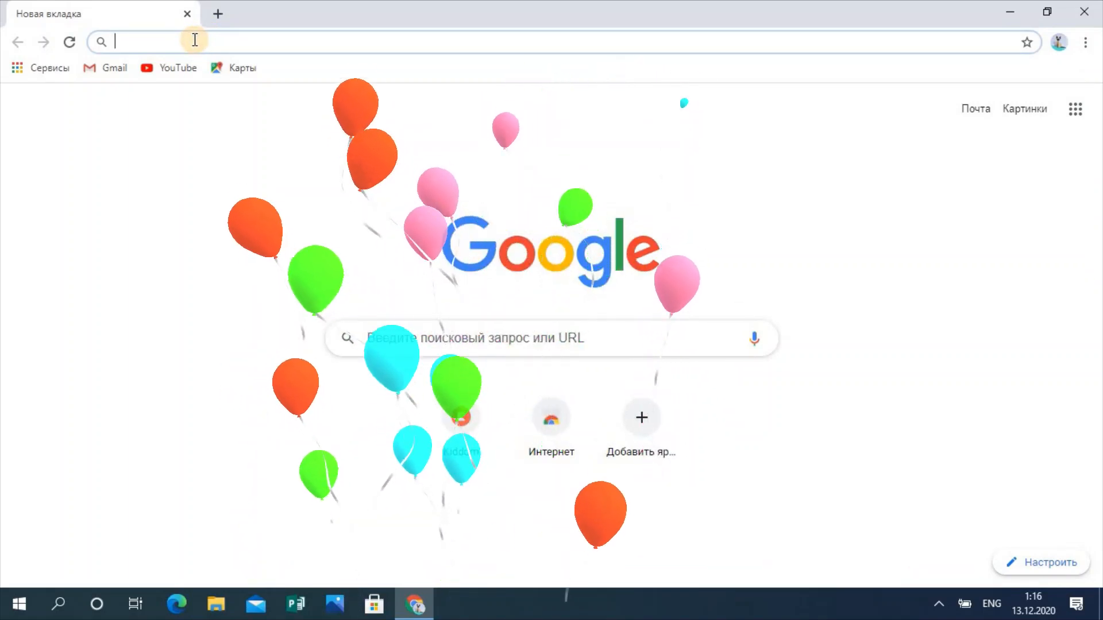
Step: Search Google for 'kiddom' from the Chrome address bar
type("ki")
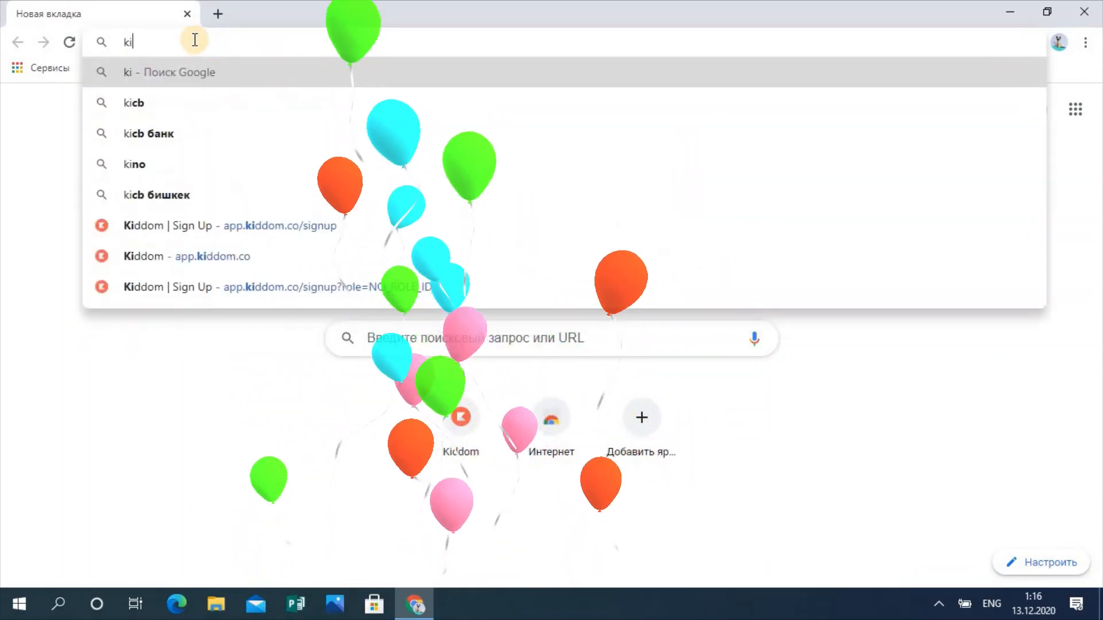
type("ddom")
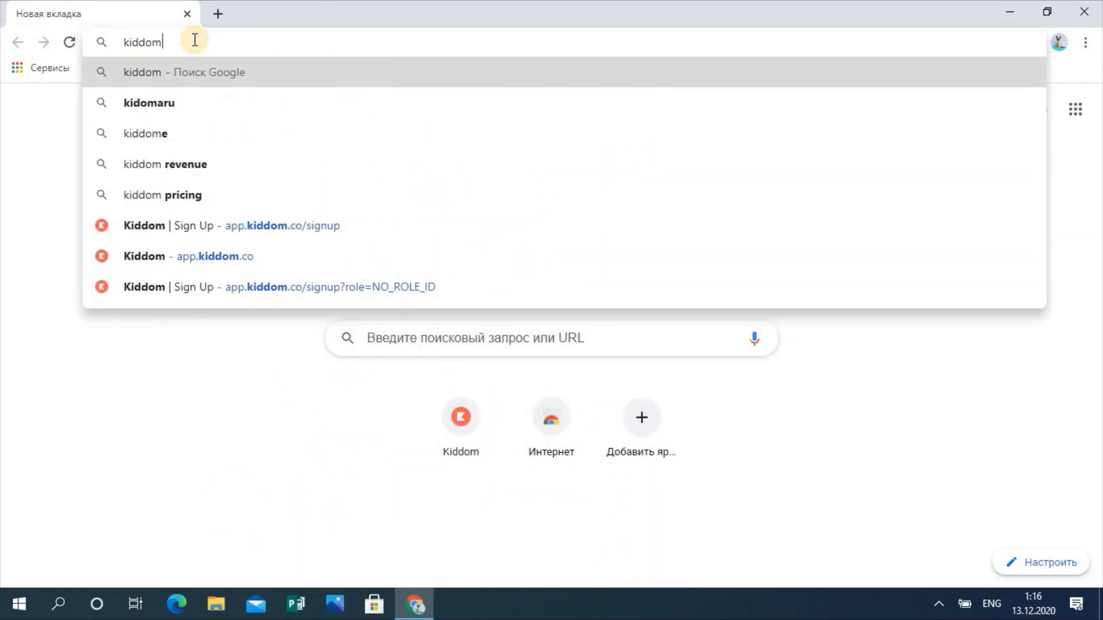
key("Return")
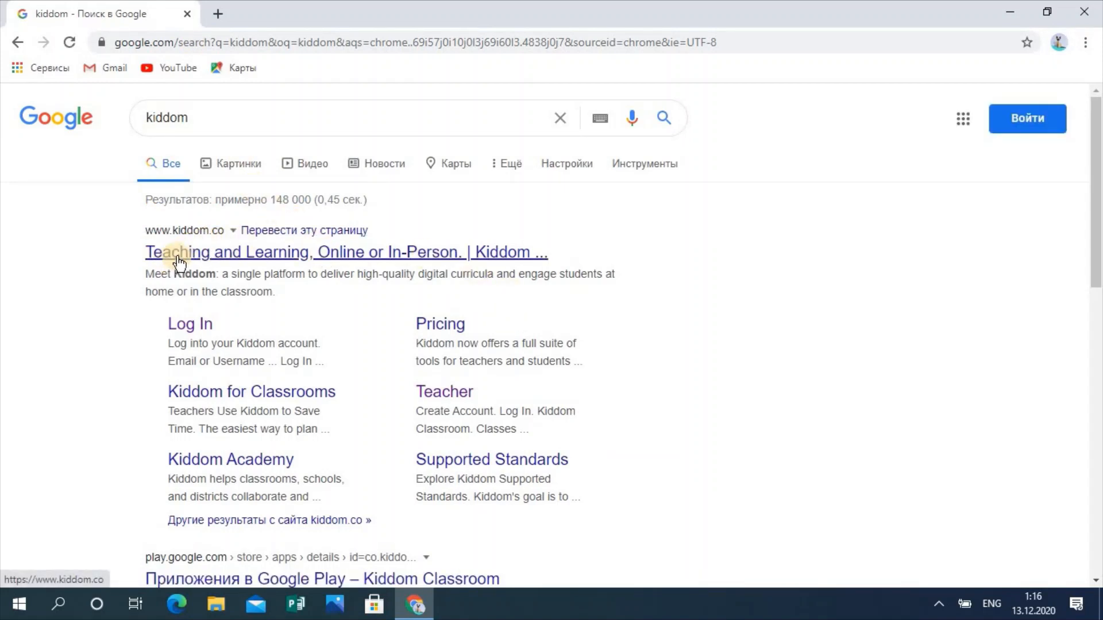
Step: Open the kiddom.co result, decline page translation, and bring up the Get Started options
left_click(277, 260)
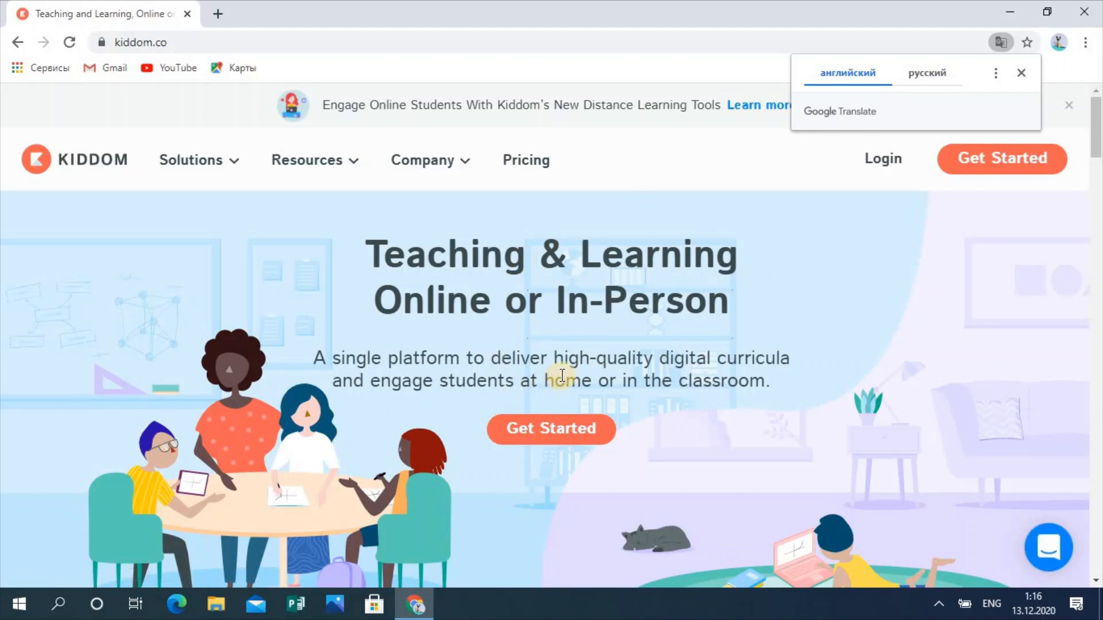
left_click(1021, 72)
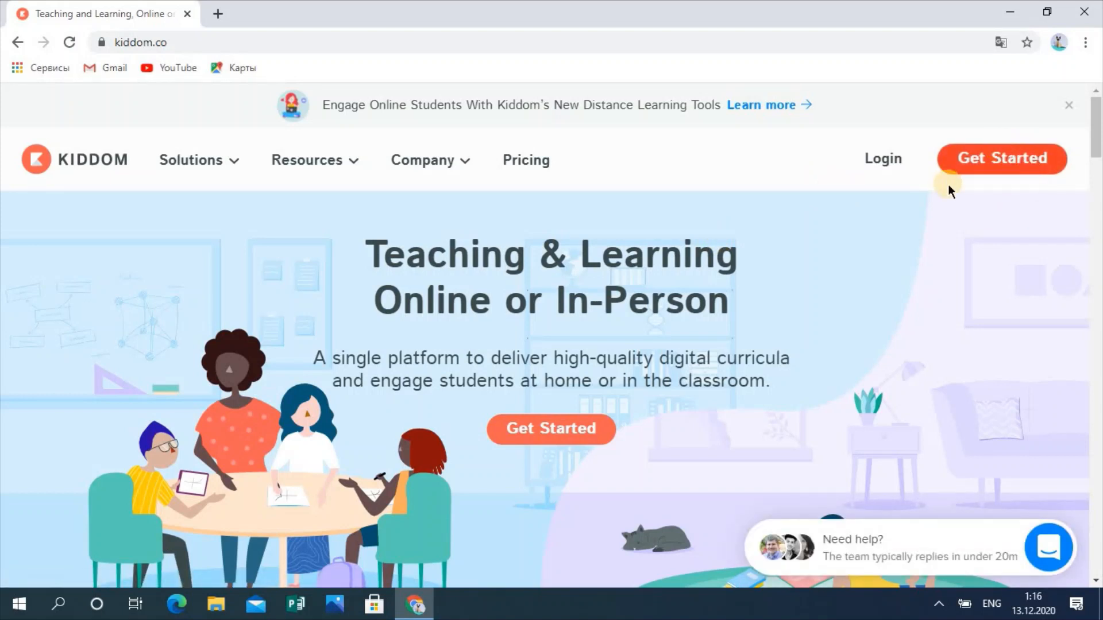
left_click(1010, 166)
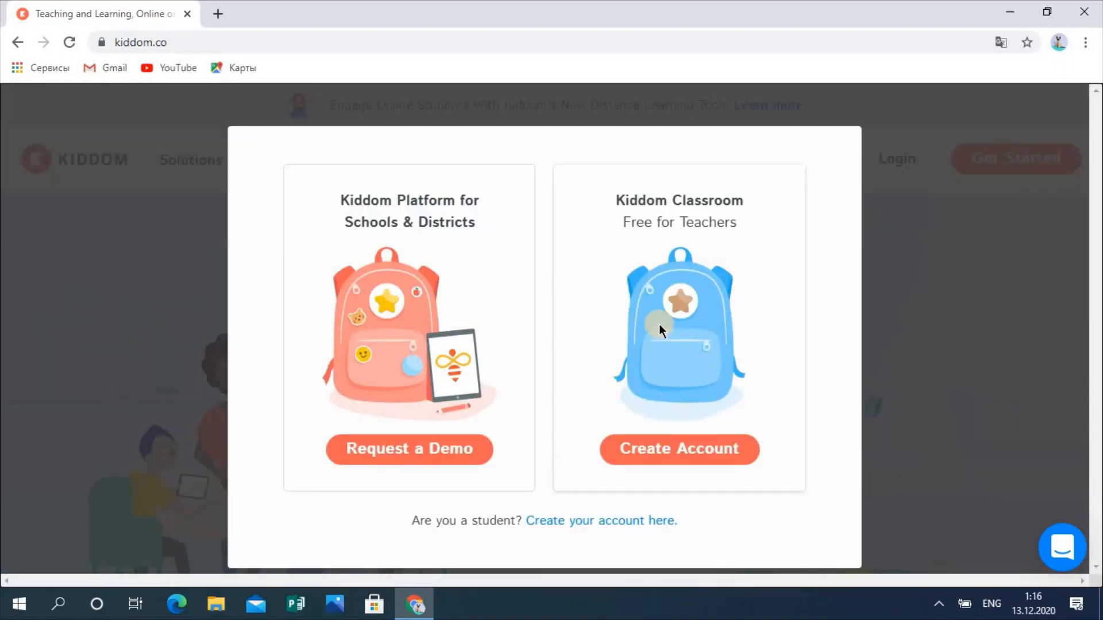
Step: Choose the free teacher account, enter a school name, then skip the school step
left_click(697, 454)
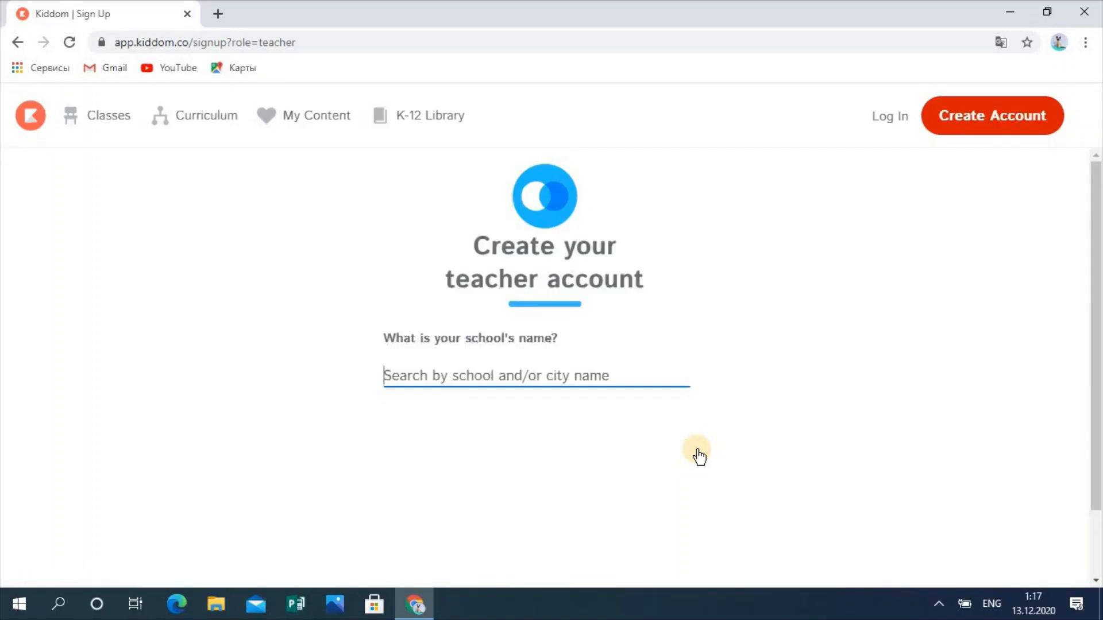
left_click(388, 374)
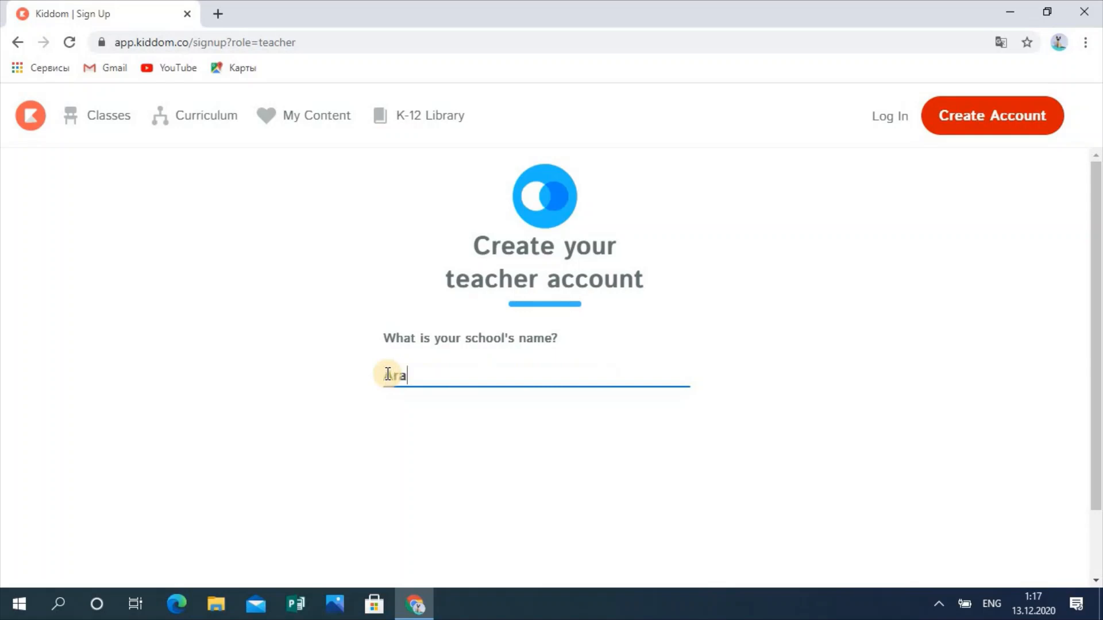
type("Iral")
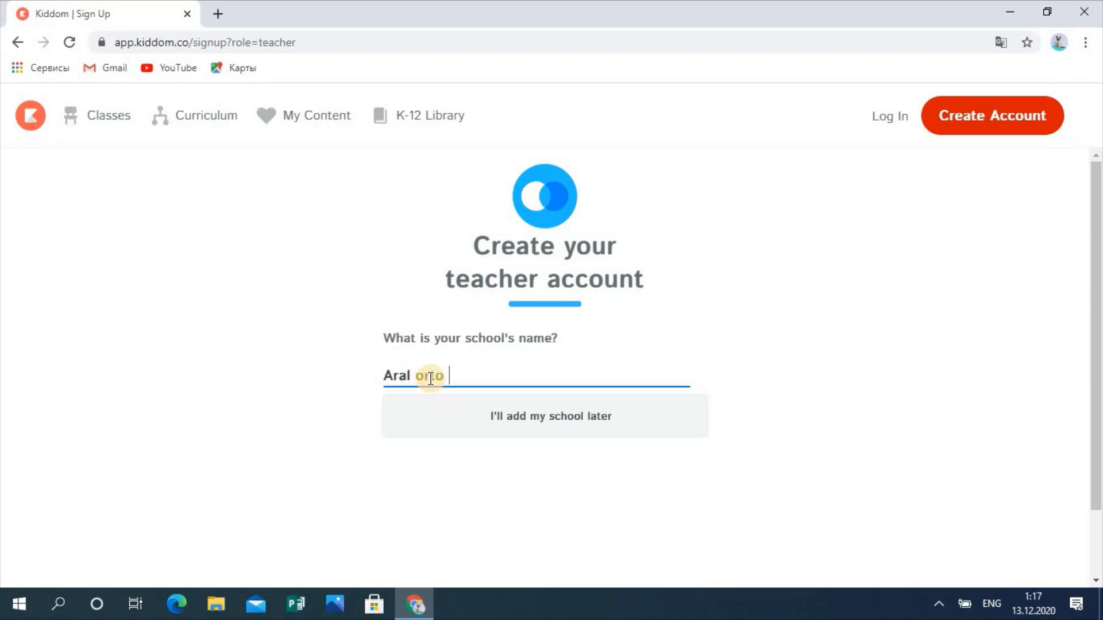
type("orto mektebi")
left_click(547, 416)
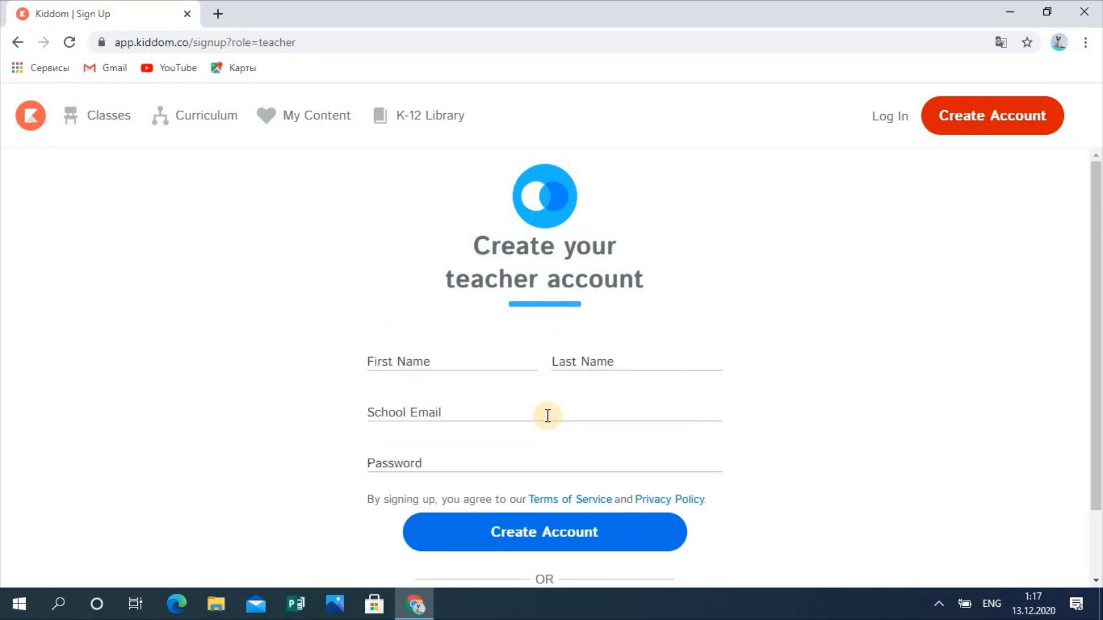
Step: Fill in the teacher's first and last name, school email and password, and create the account
left_click(434, 362)
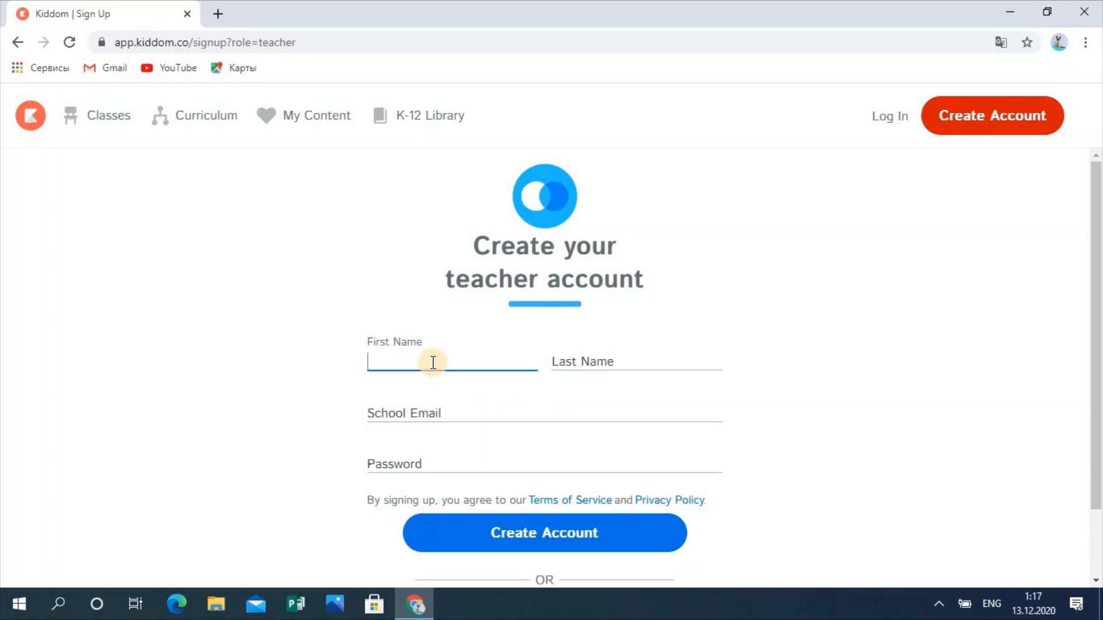
key("alt+shift")
left_click(571, 359)
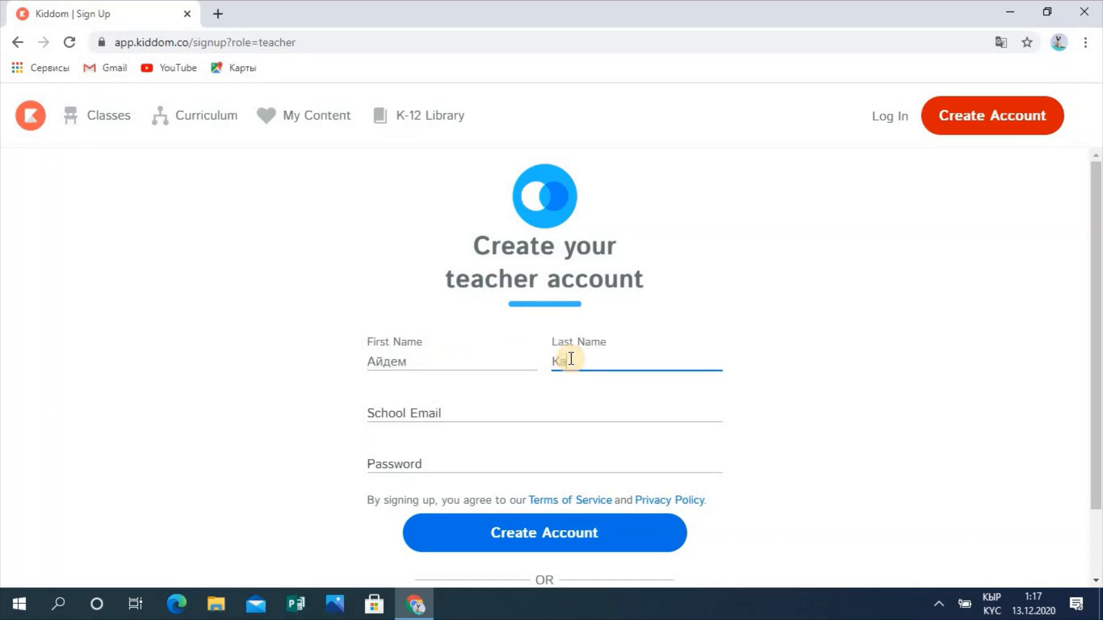
type("Камилова")
left_click(445, 414)
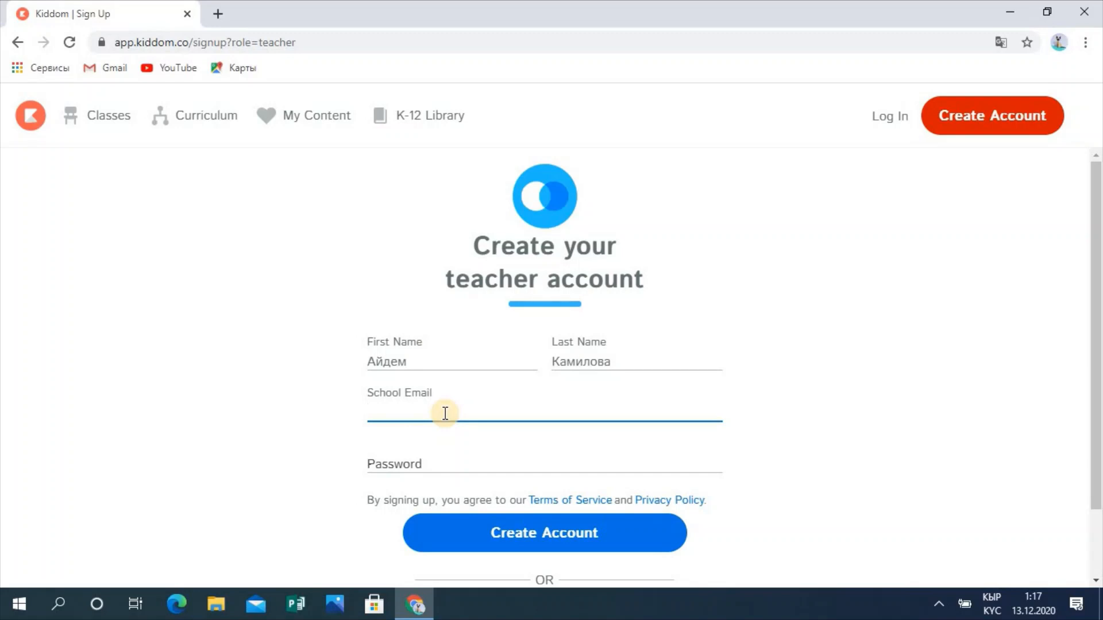
key("alt+shift")
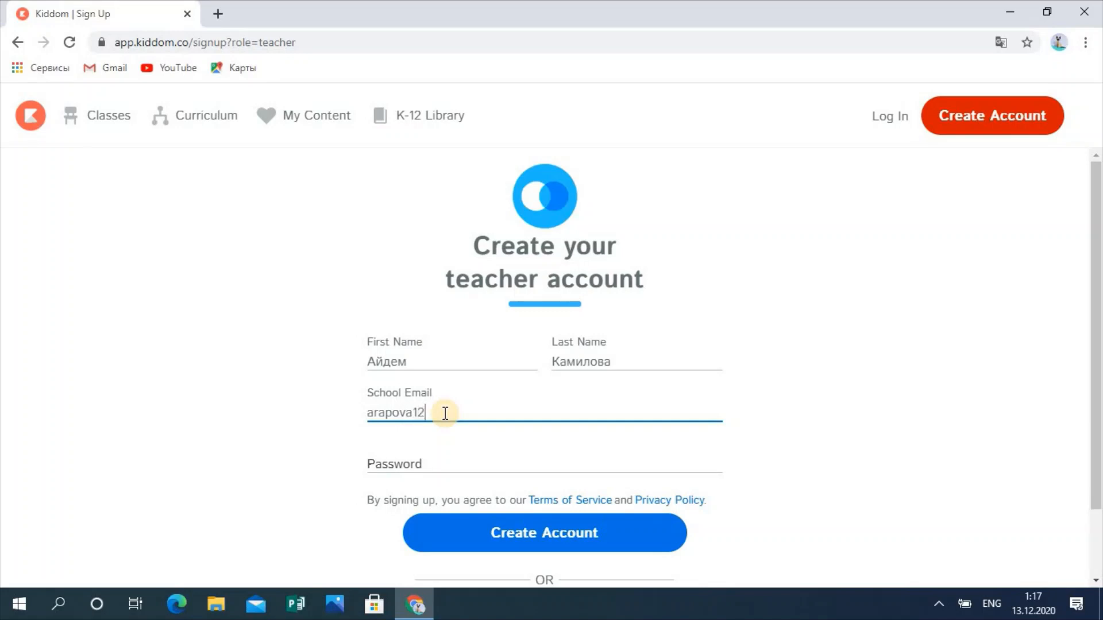
left_click(432, 464)
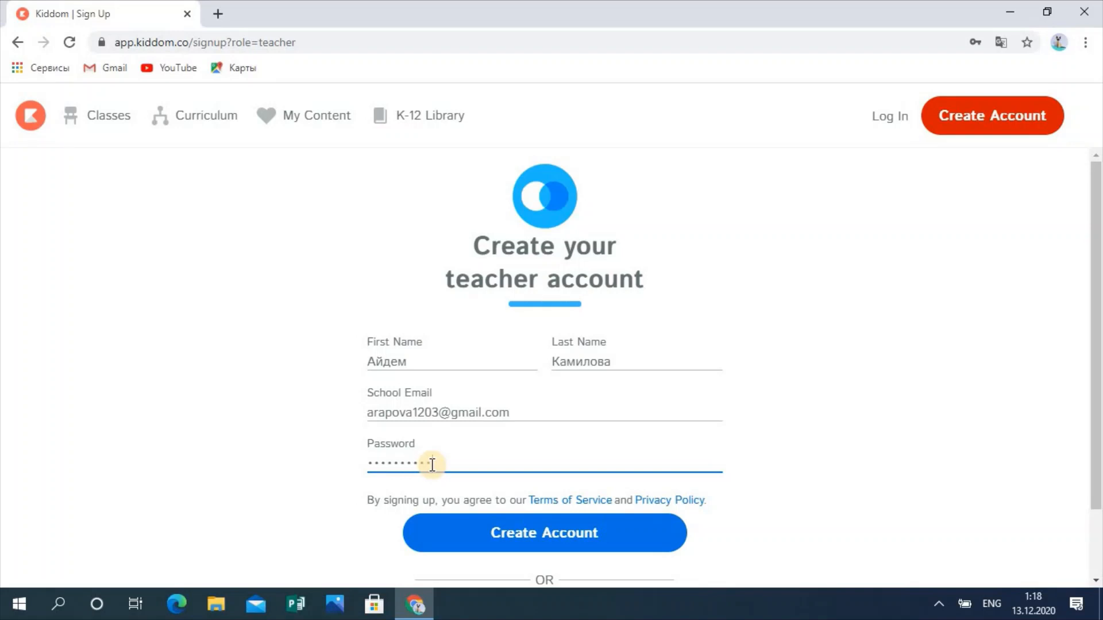
left_click(528, 531)
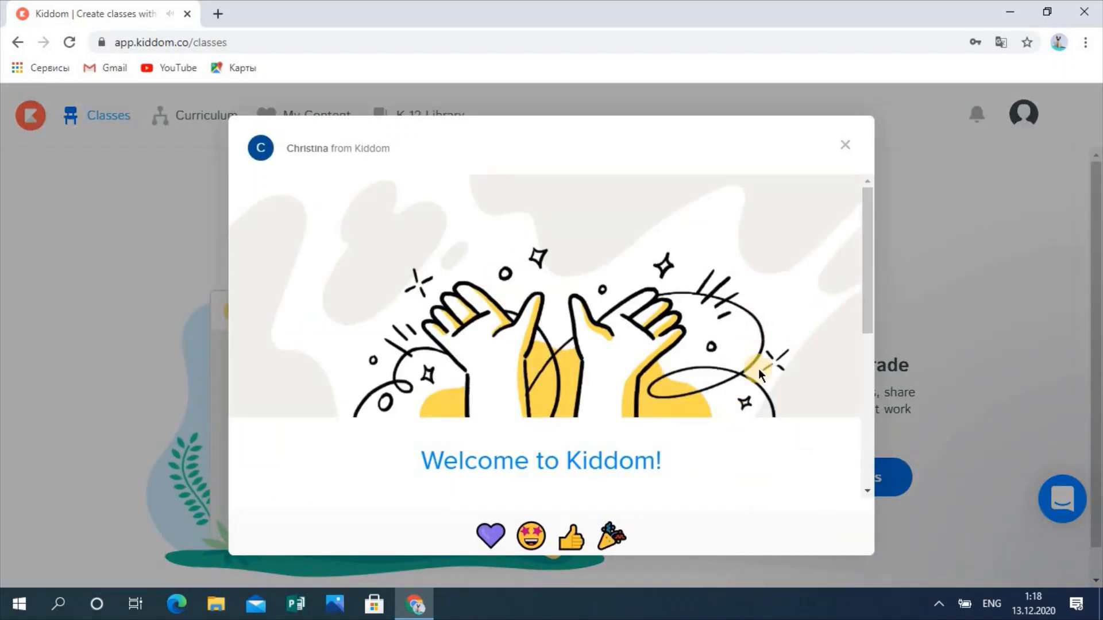
Step: Dismiss the welcome message and start a new class named '5-класс'
left_click(844, 150)
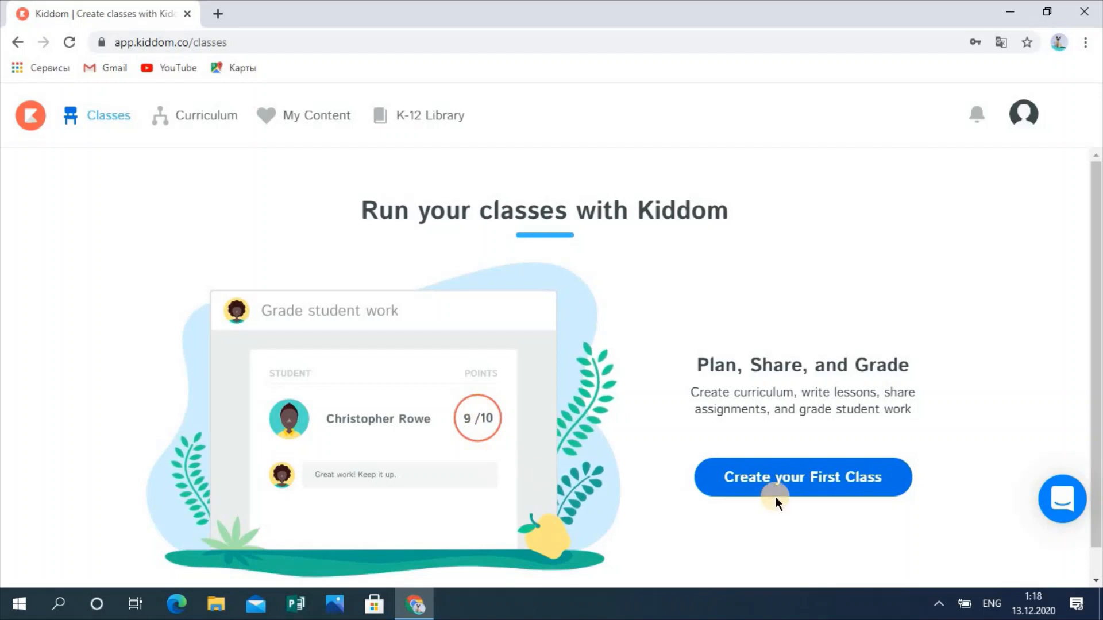
left_click(814, 482)
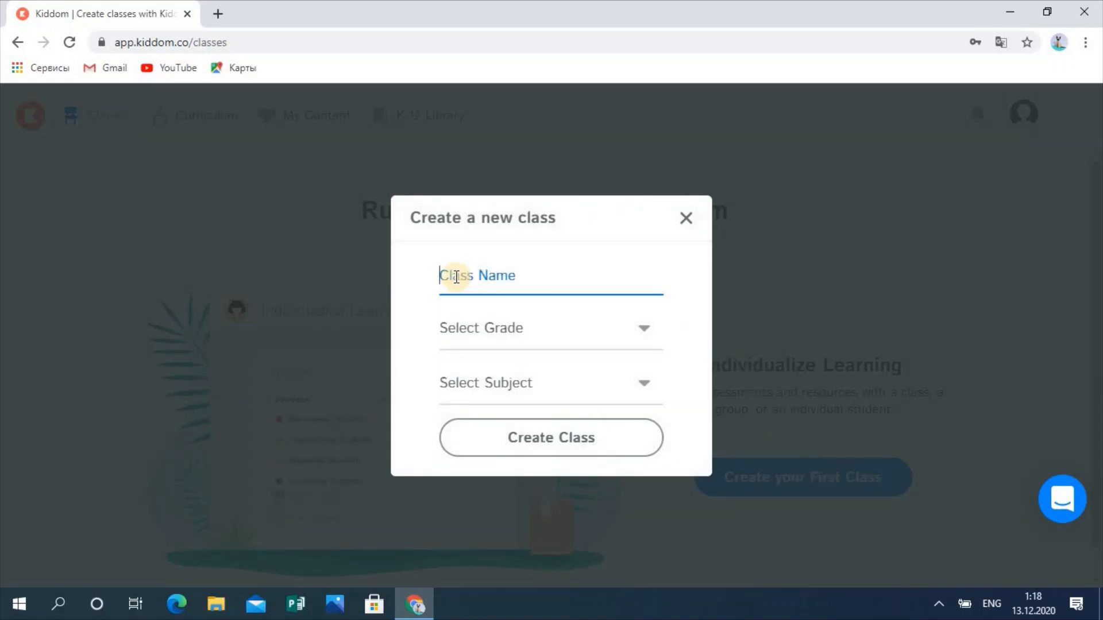
type("5-")
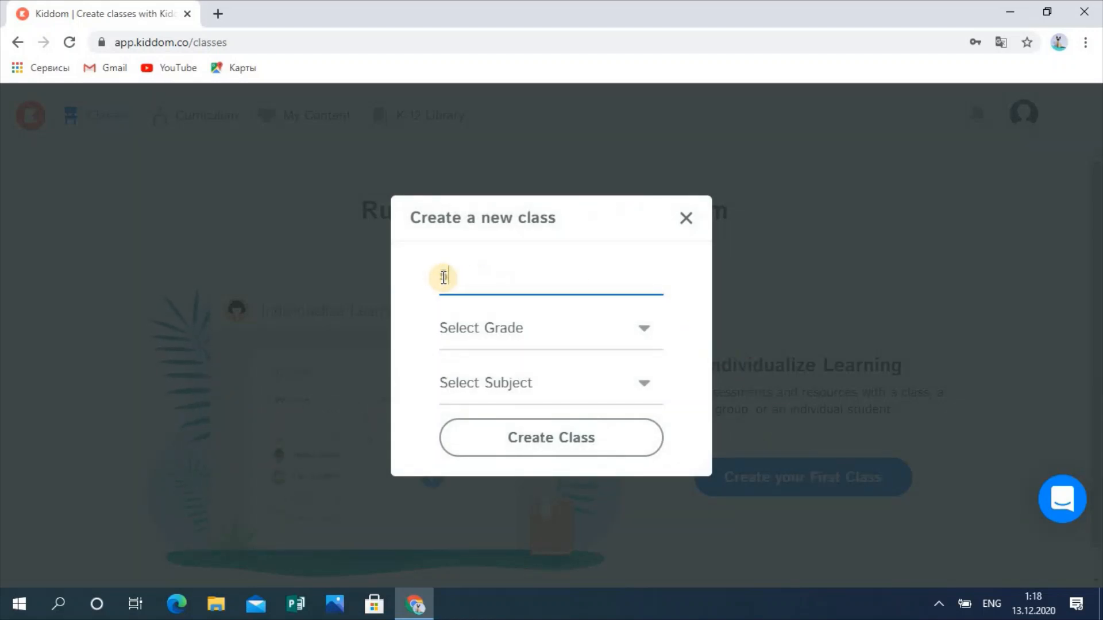
type("rkfc")
key("BackSpace")
key("BackSpace")
key("BackSpace")
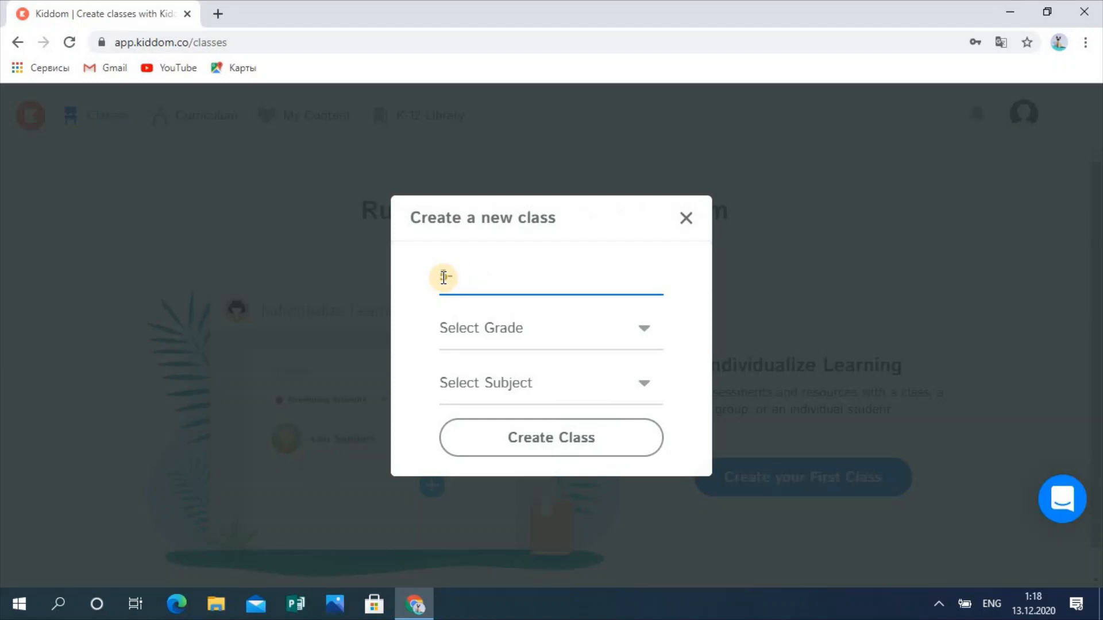
key("alt+shift")
type("класс")
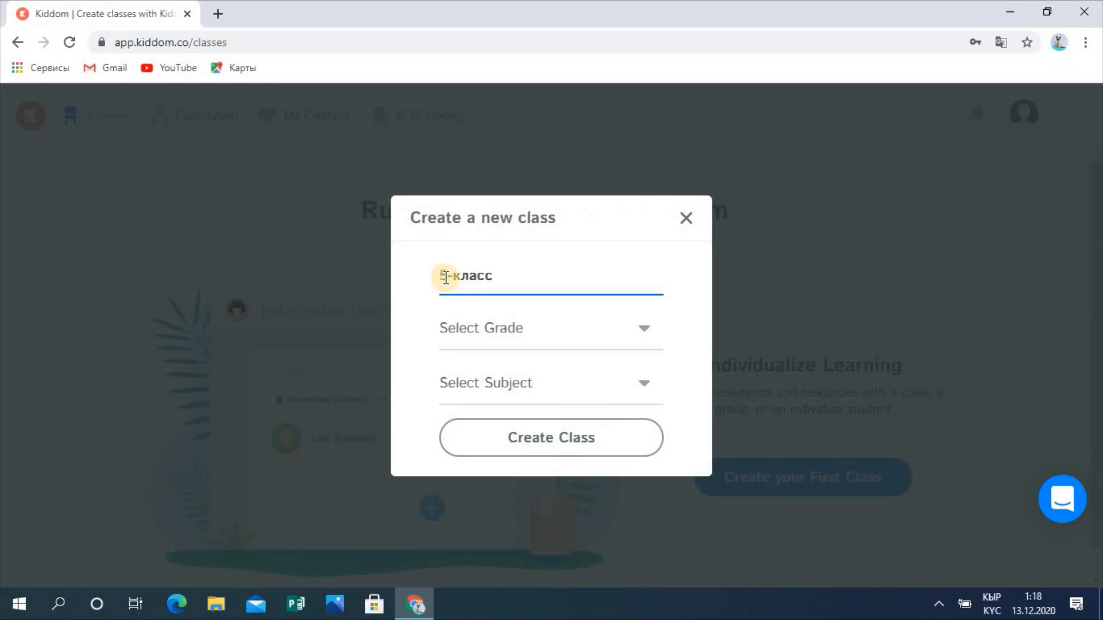
Step: Set the class grade to Grade 5 and subject to Geography, then create it
left_click(643, 328)
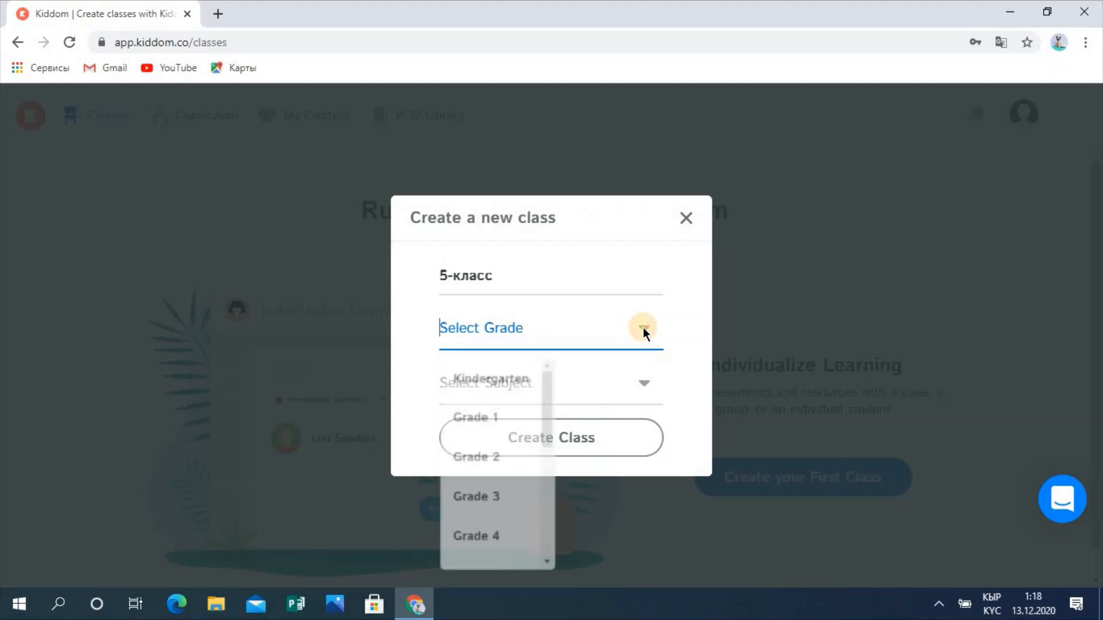
left_click_drag(551, 420, 550, 456)
left_click(491, 470)
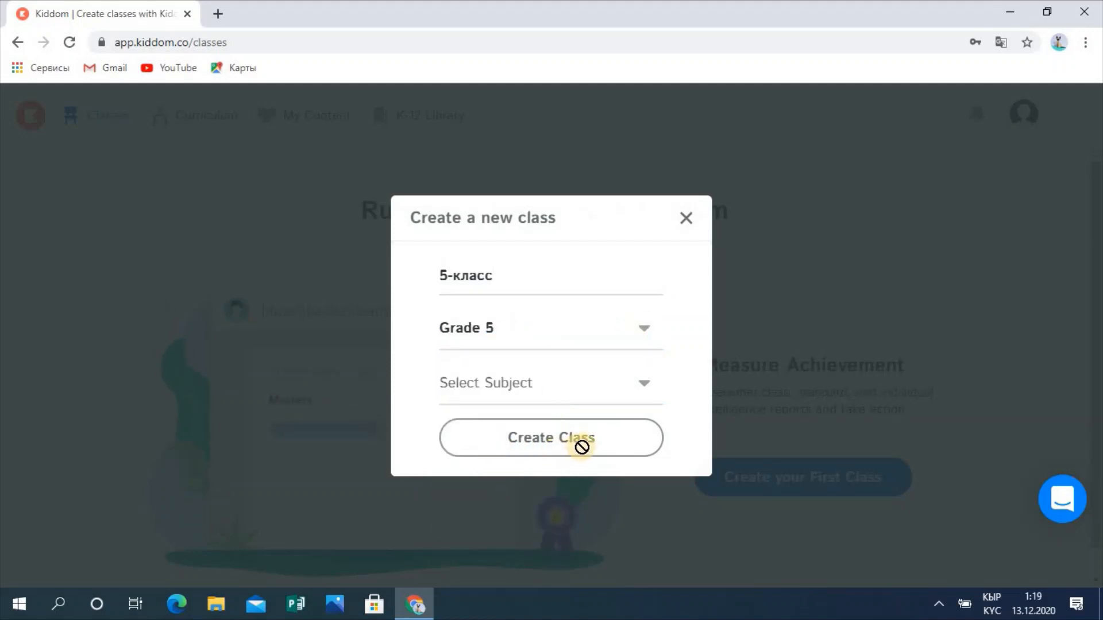
left_click(632, 383)
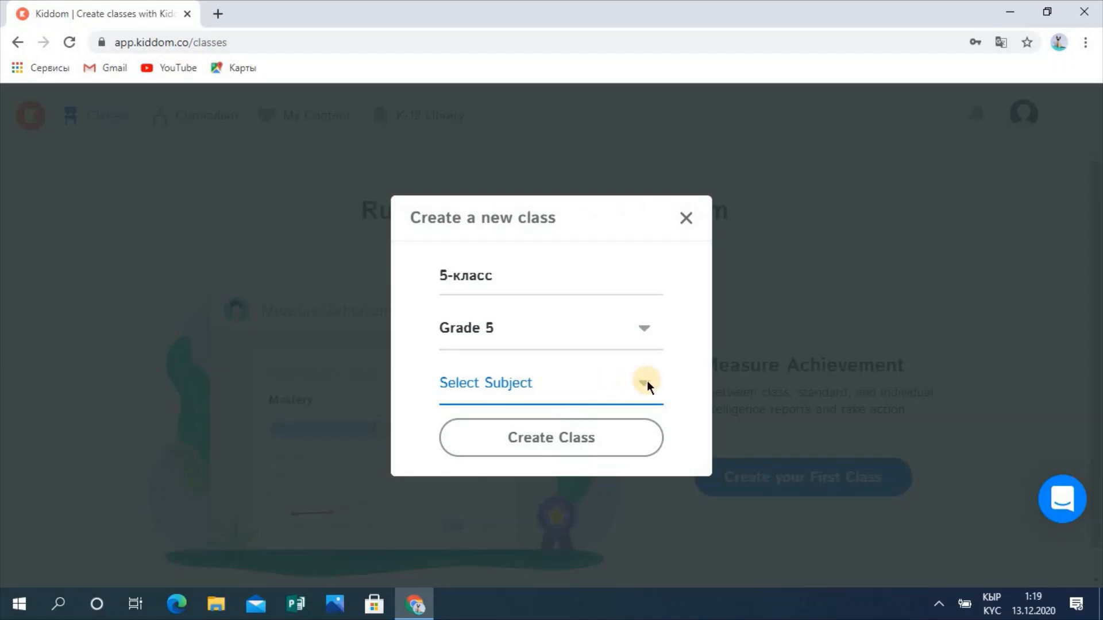
left_click(647, 380)
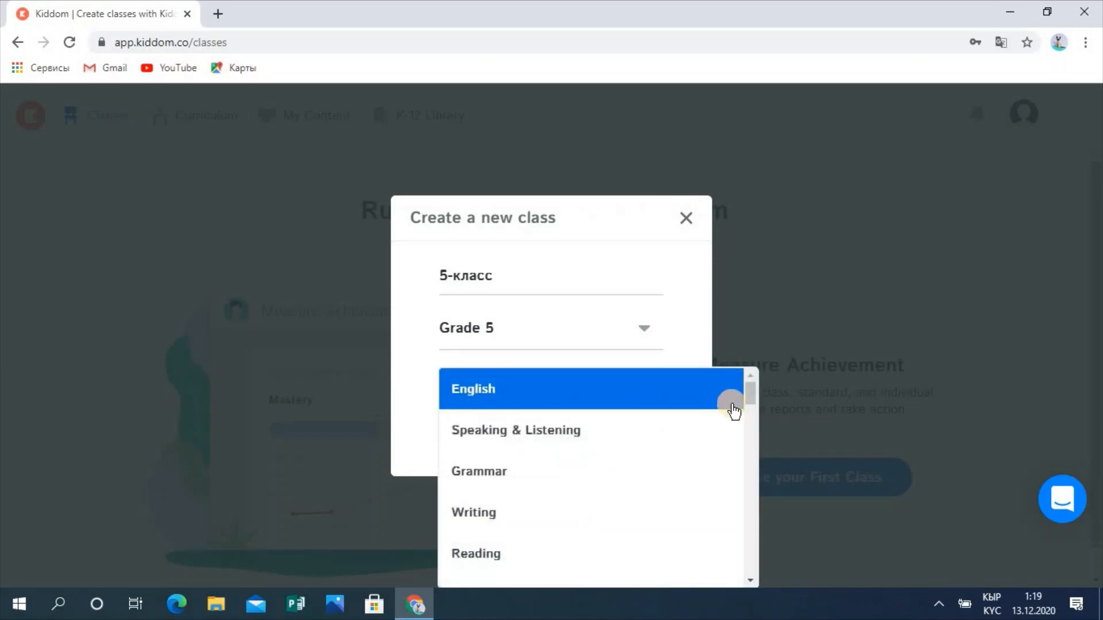
left_click(751, 394)
left_click_drag(754, 397, 743, 450)
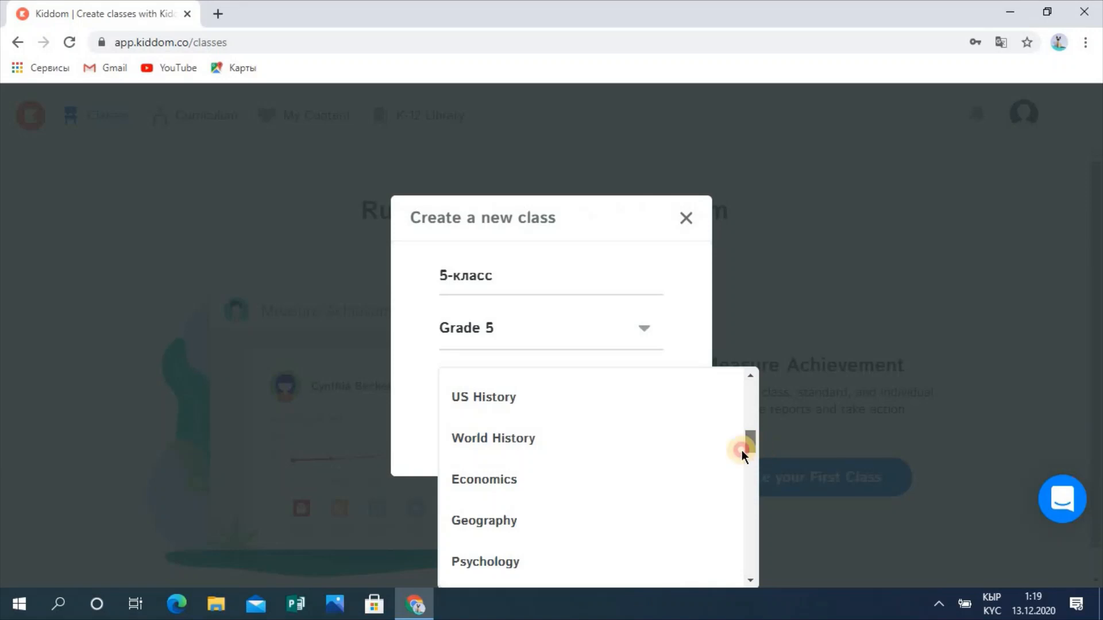
left_click(551, 519)
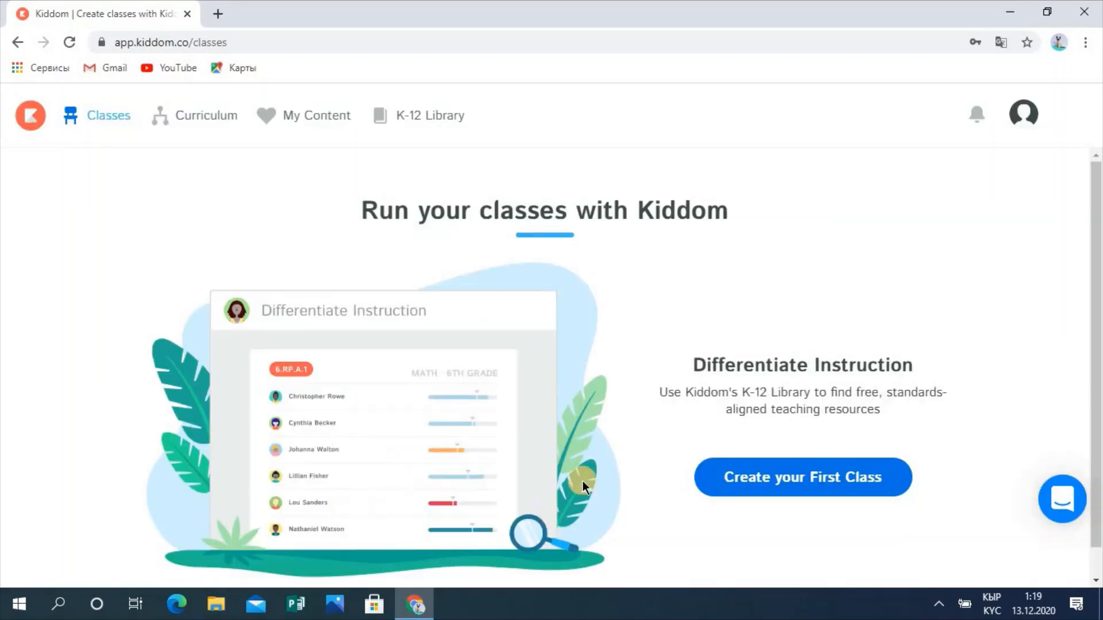
left_click(800, 480)
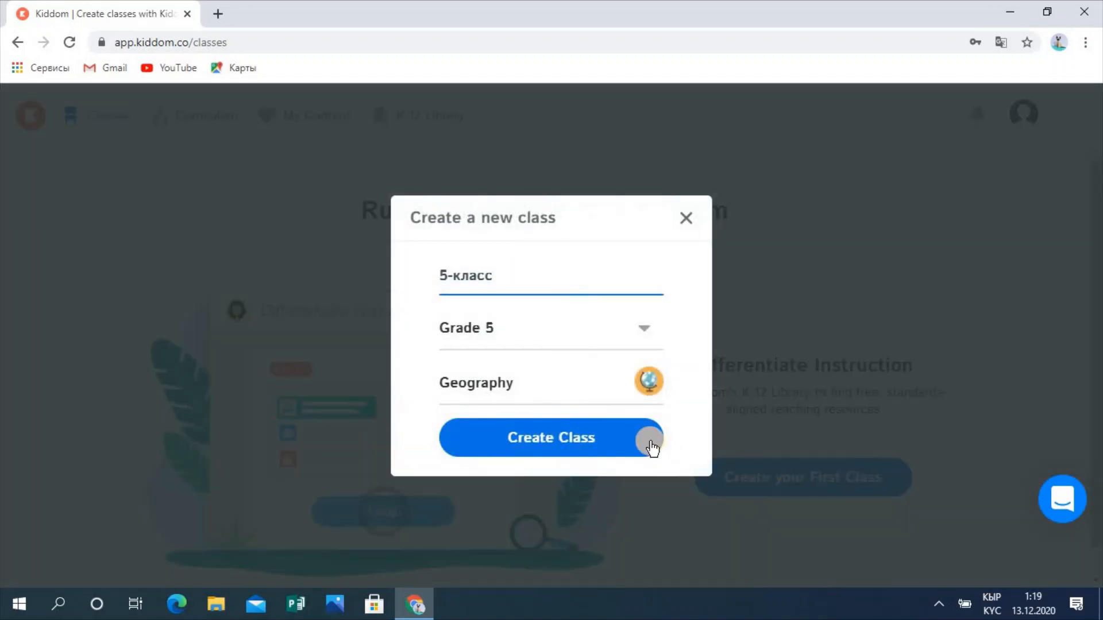
left_click(600, 437)
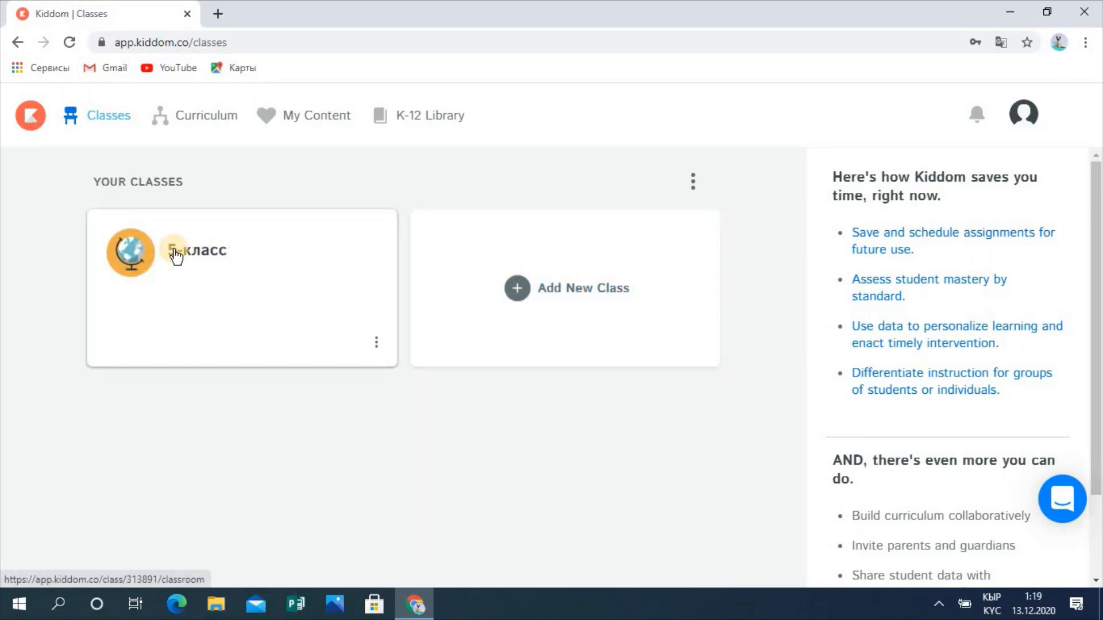
Step: Open the 5-класс classroom and its add-people menu beside People
left_click(131, 254)
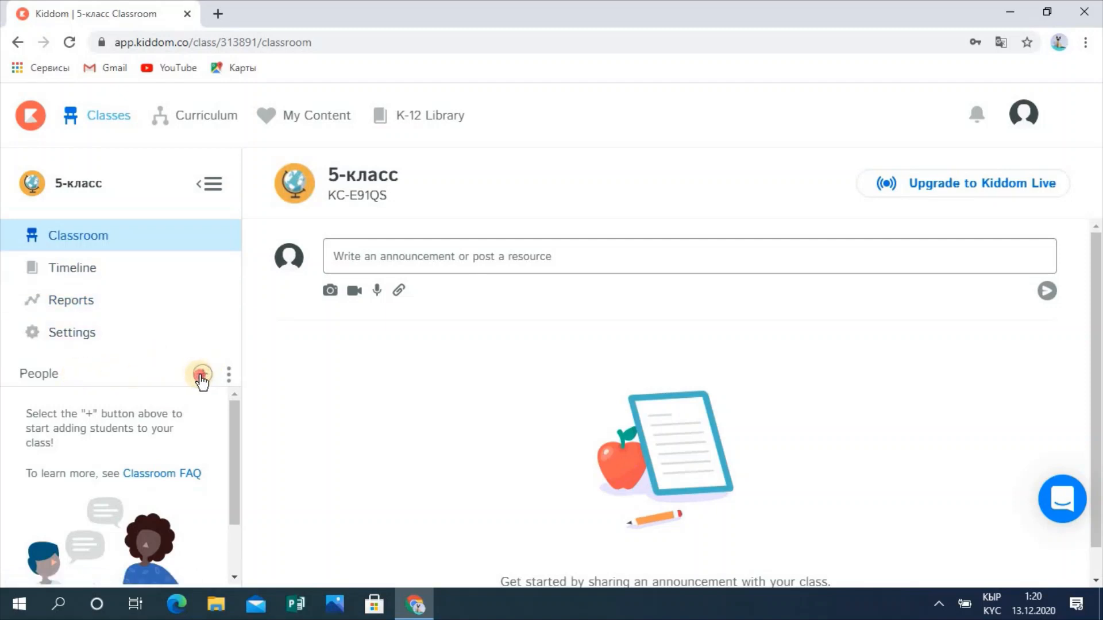
left_click(201, 376)
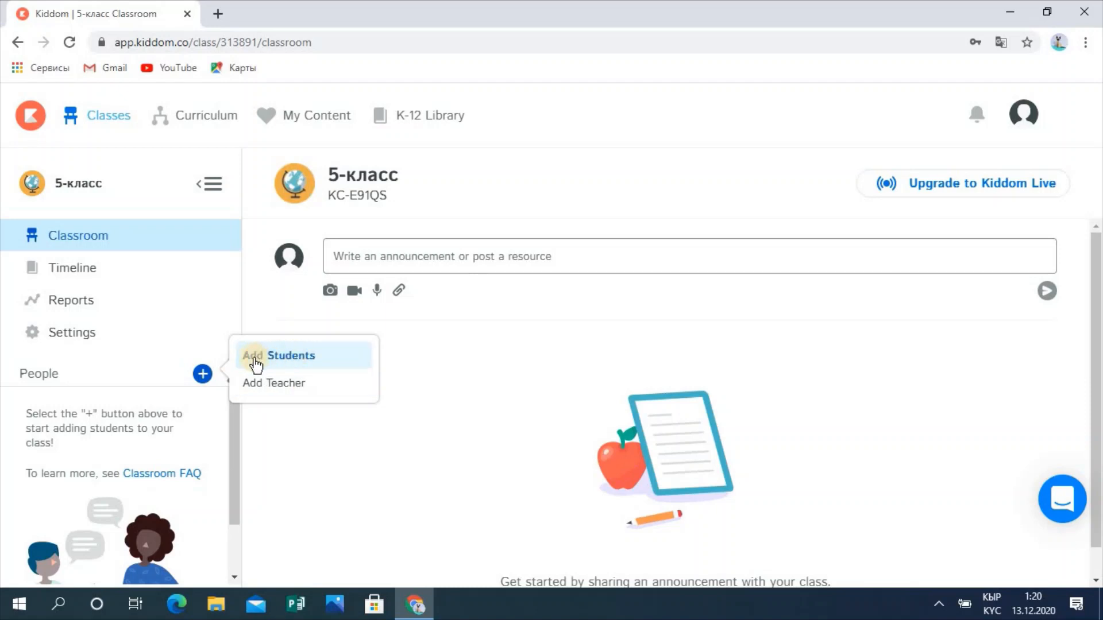
Step: Choose Add Students, select the app.kiddom.co address and class code, then pick manual roster entry
left_click(292, 357)
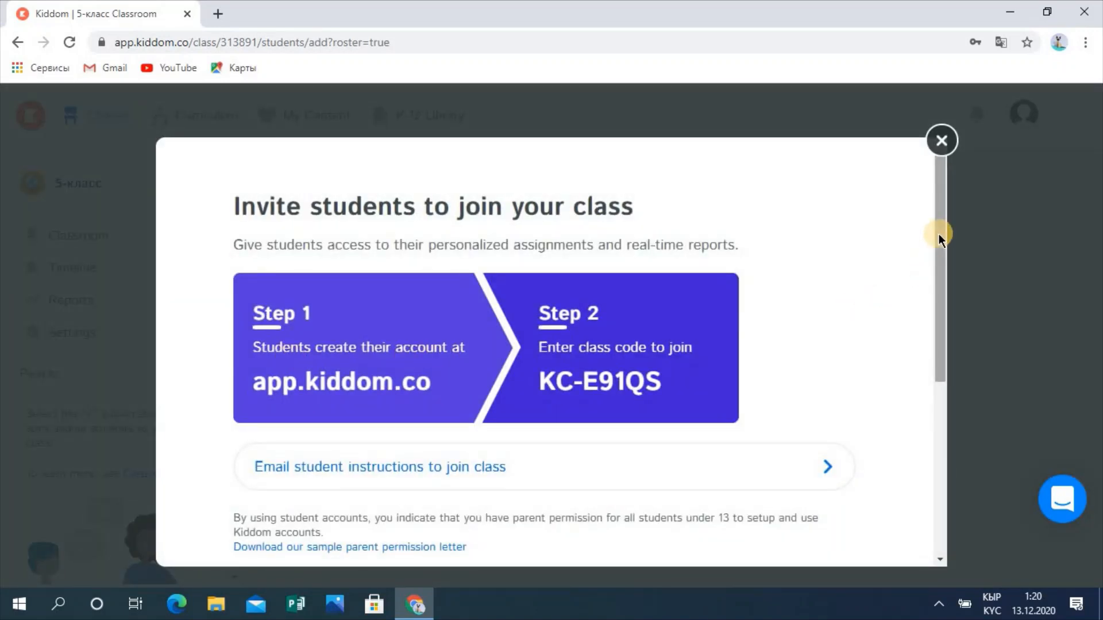
scroll(941, 266, "down", 1)
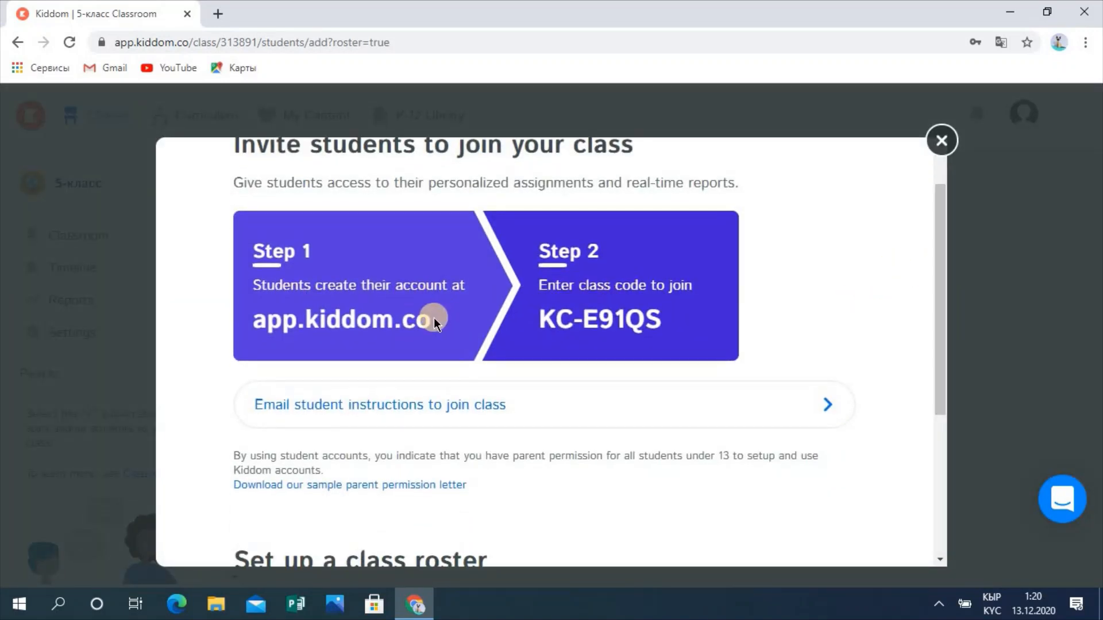
left_click_drag(434, 318, 257, 325)
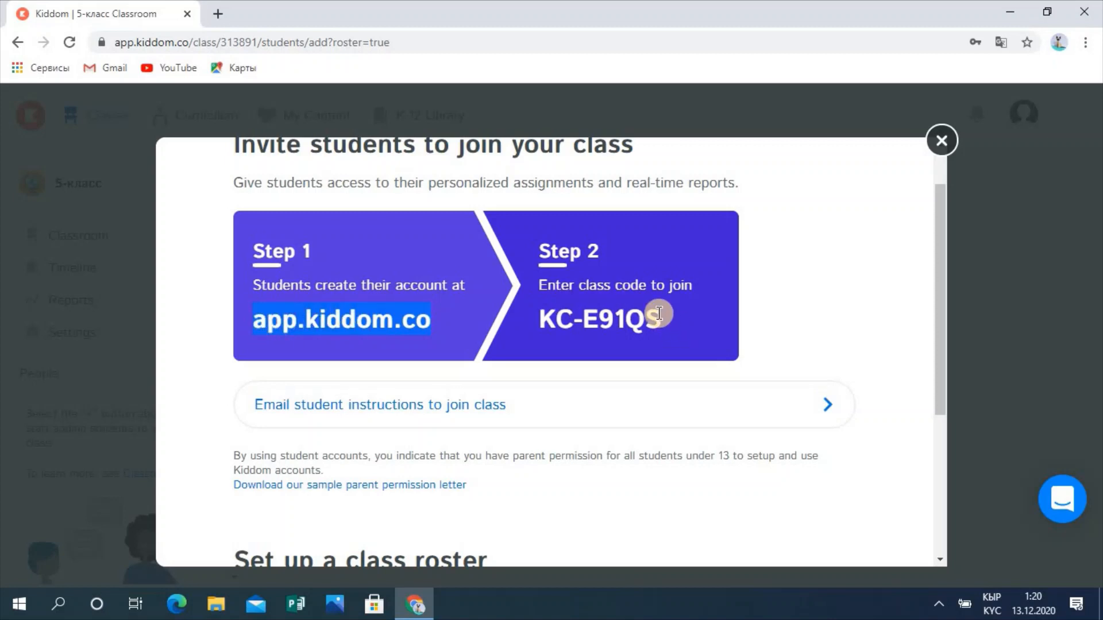
left_click_drag(659, 313, 542, 317)
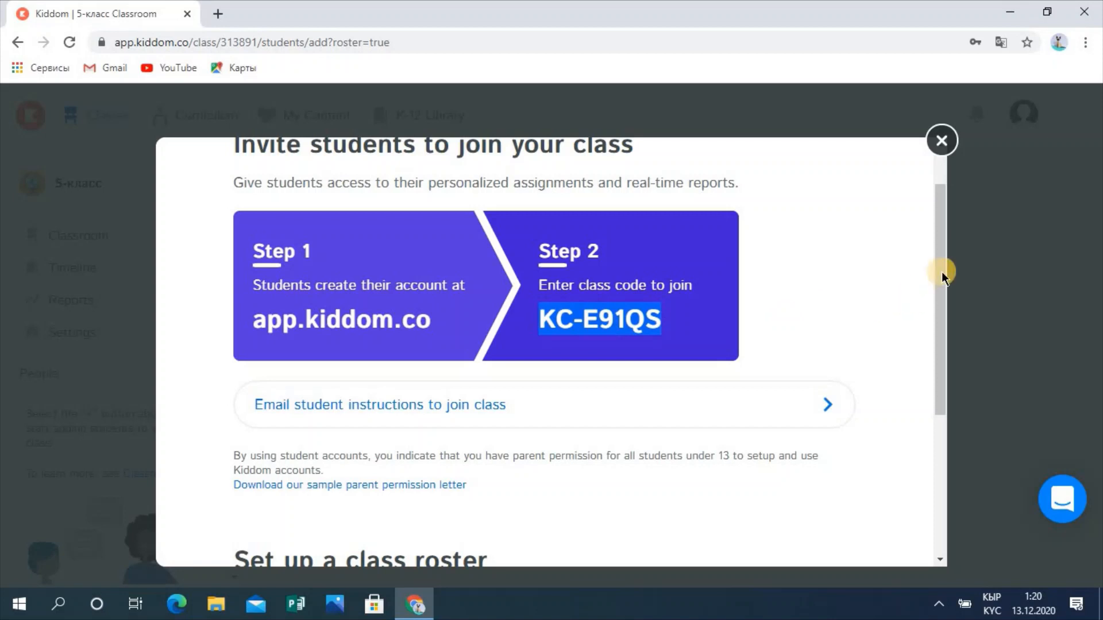
left_click_drag(945, 281, 960, 409)
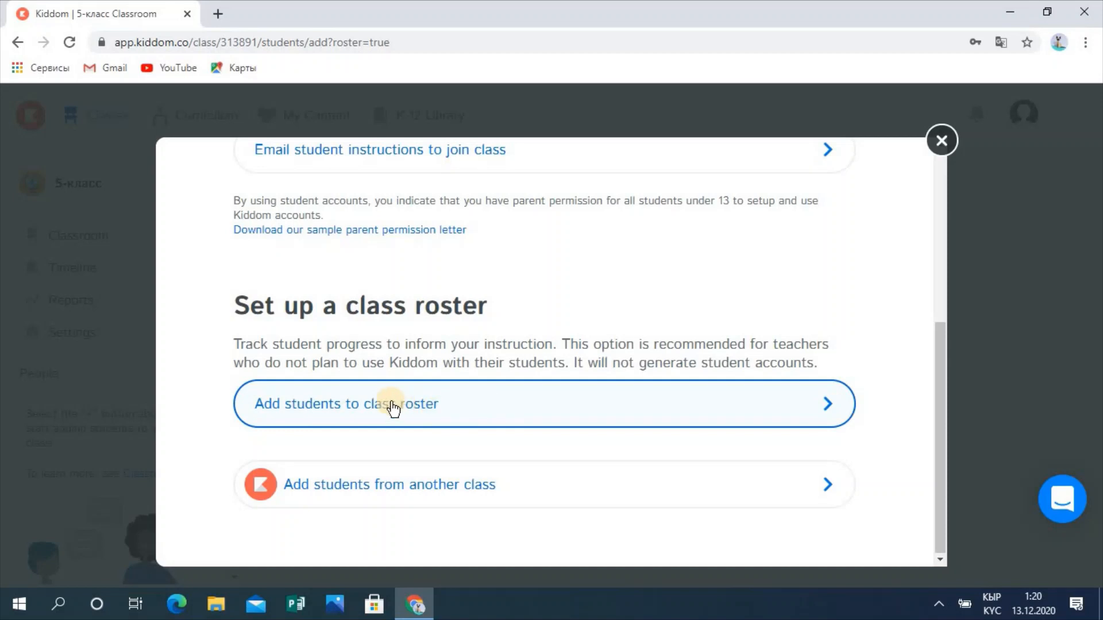
left_click(447, 405)
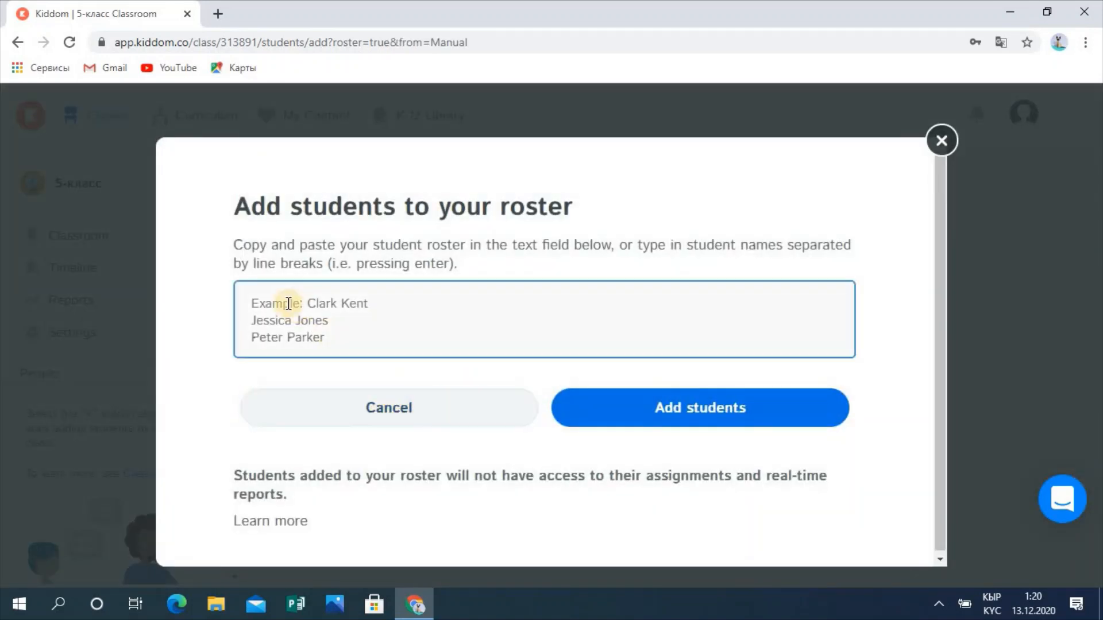
Step: Enter four student names on separate lines, add them to the roster, and close the invite dialog
left_click(267, 297)
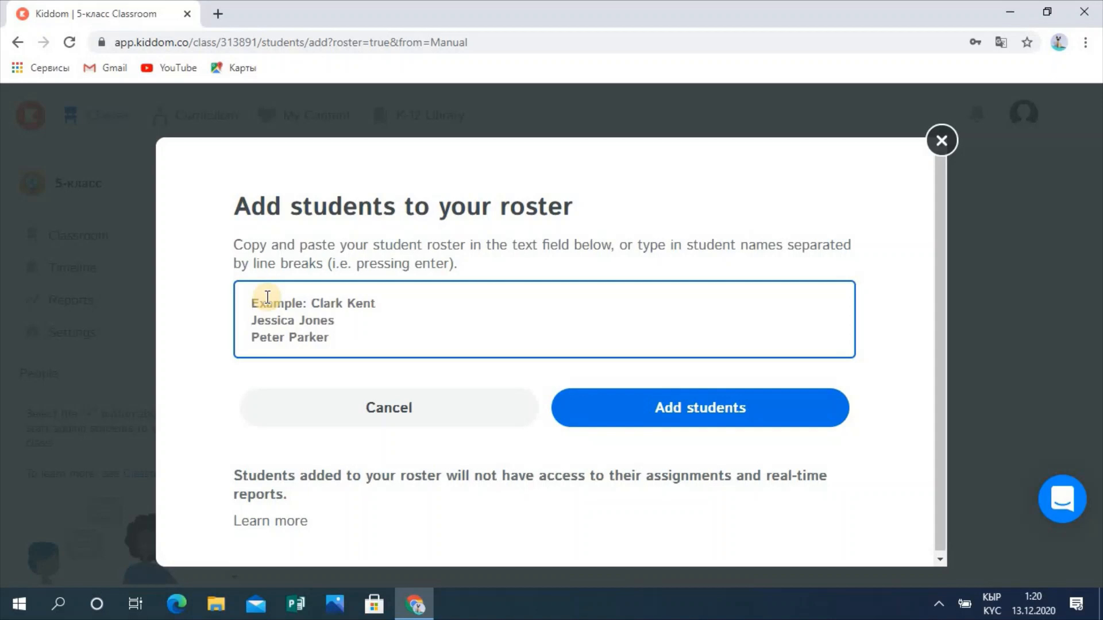
type("Ф")
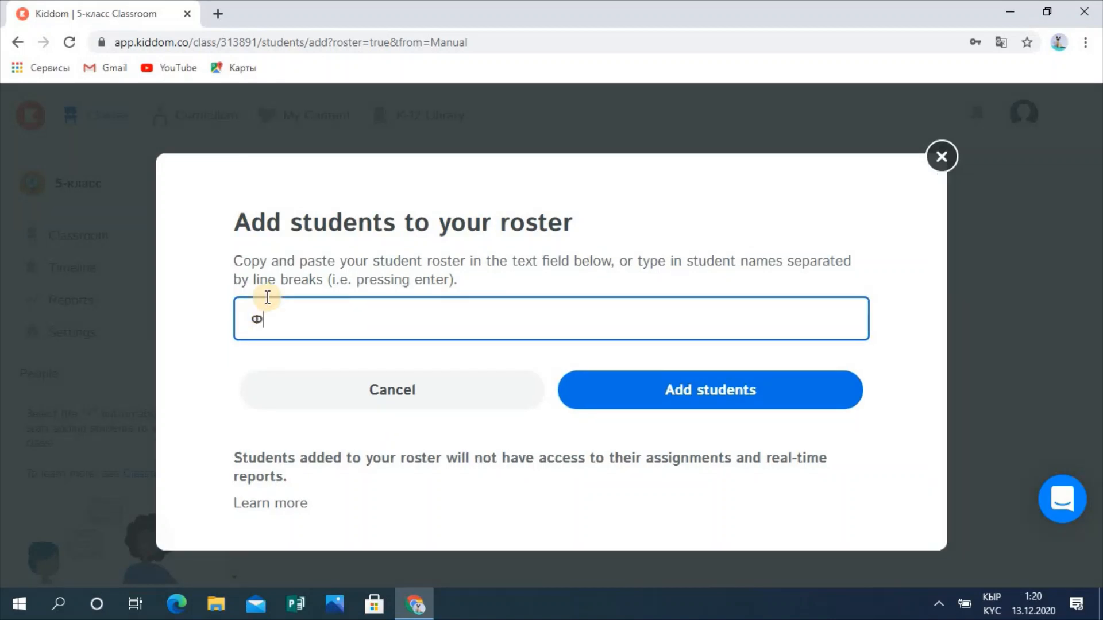
key("BackSpace")
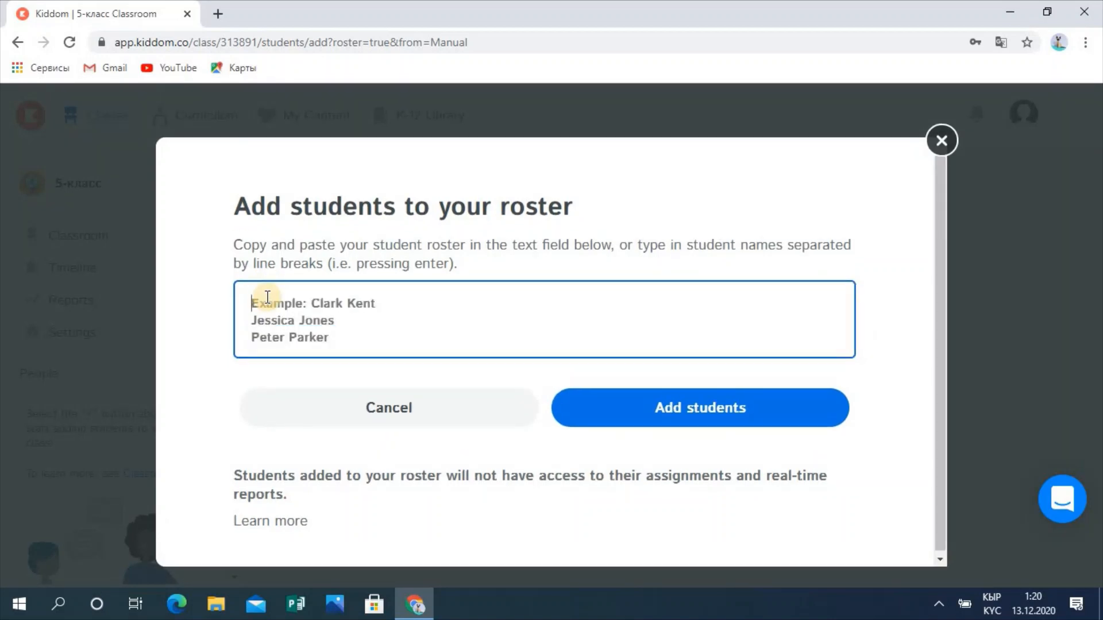
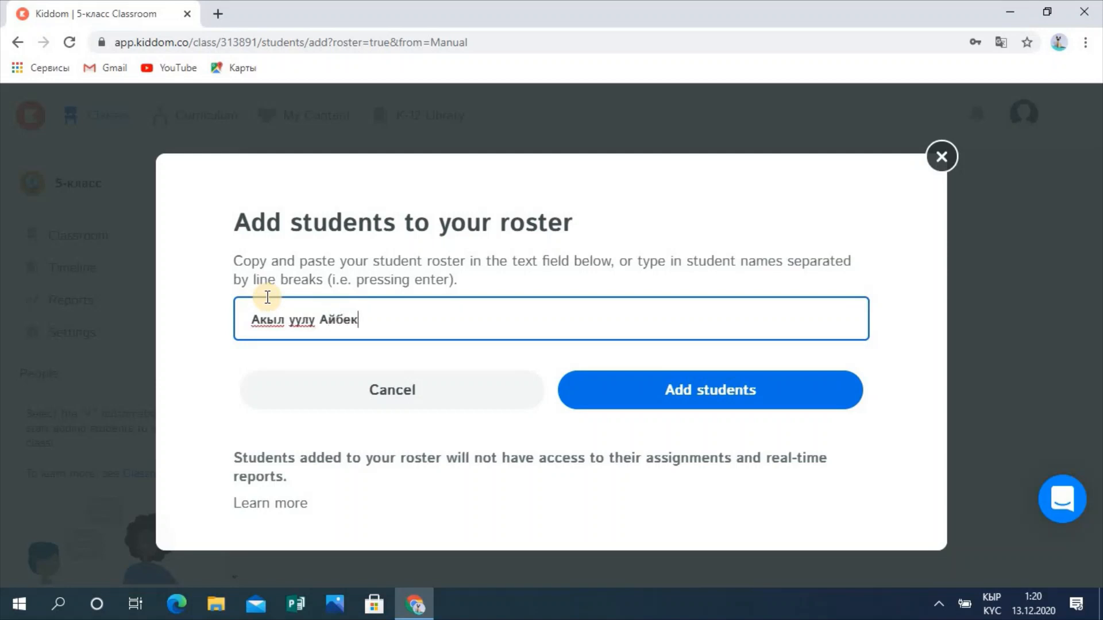
key("Return")
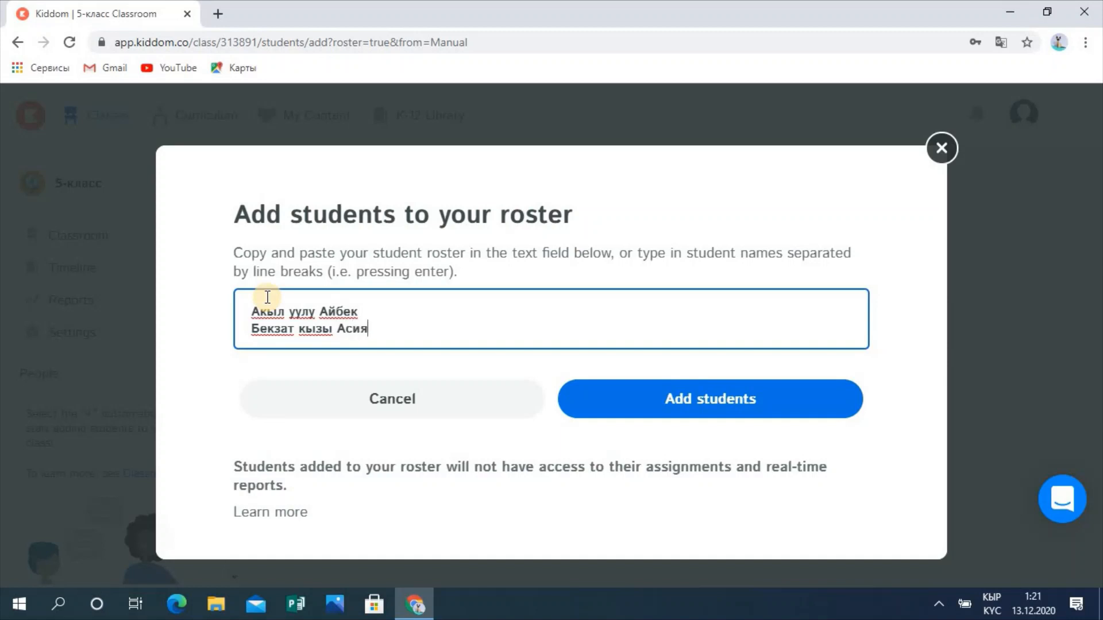
key("Return")
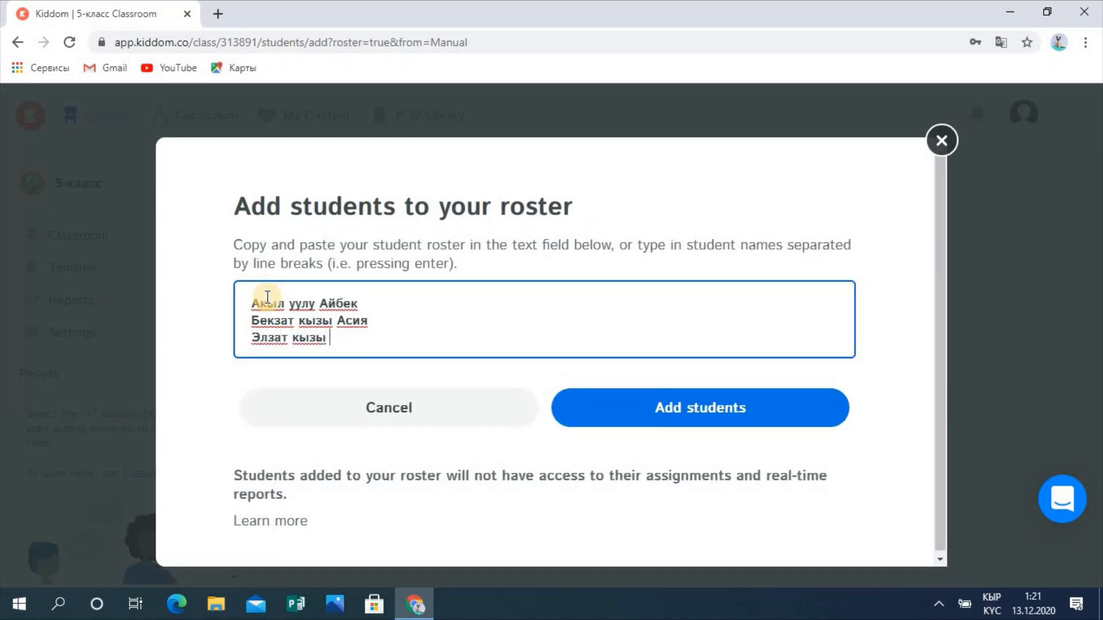
key("Return")
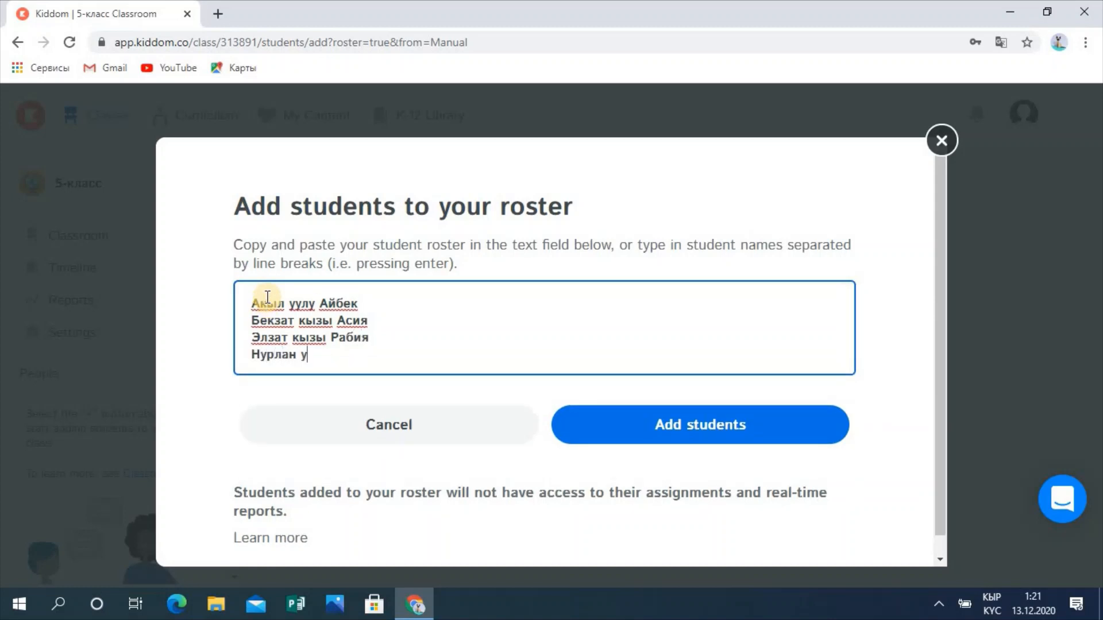
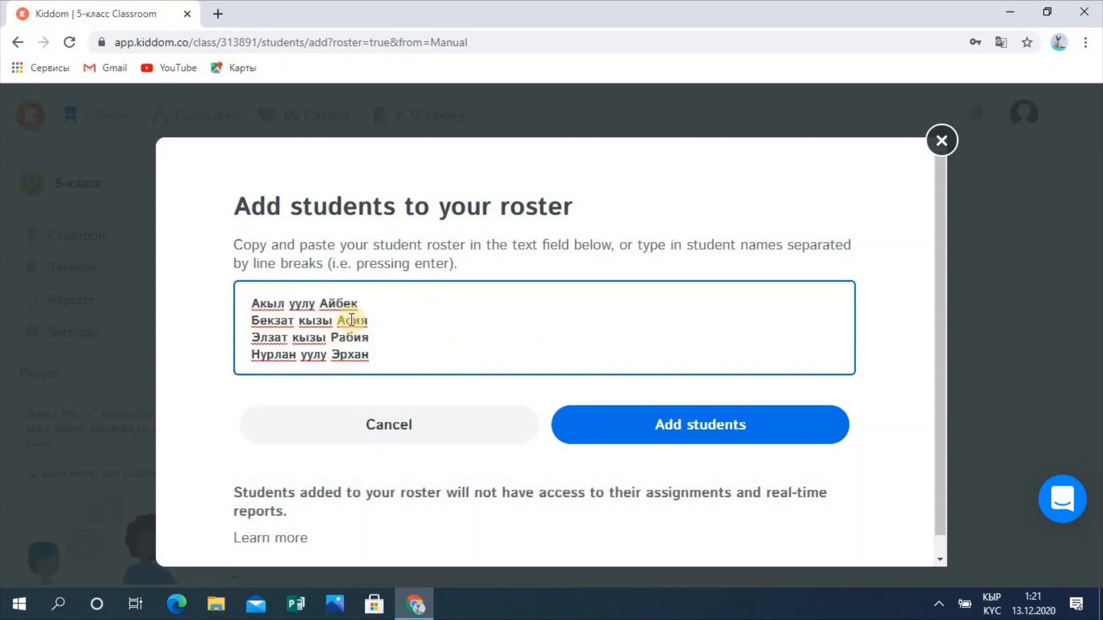
left_click(712, 425)
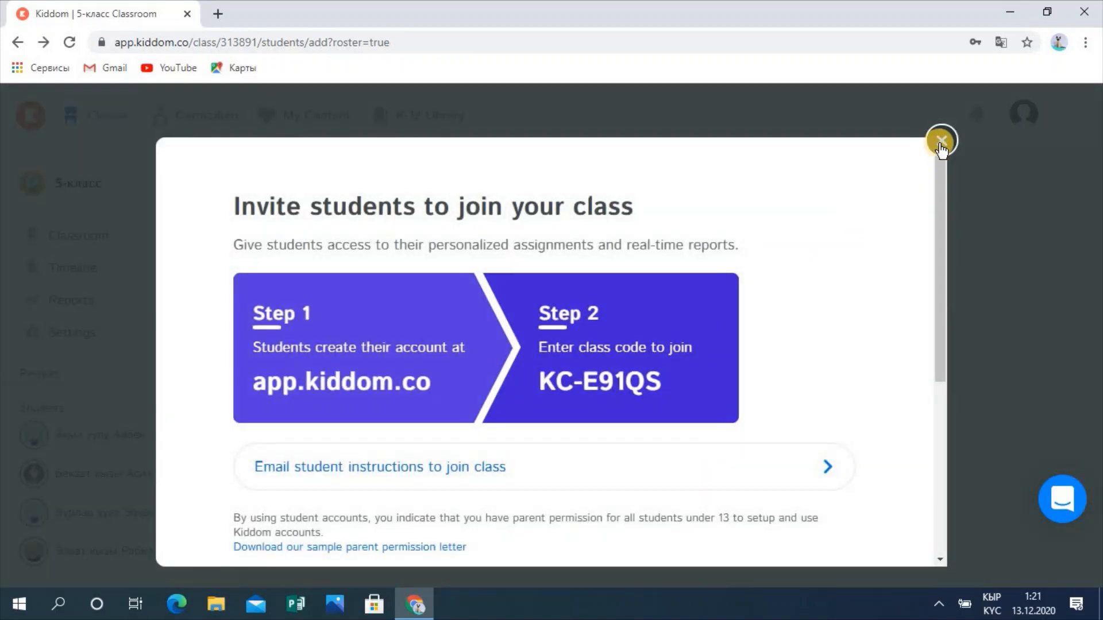
left_click(940, 143)
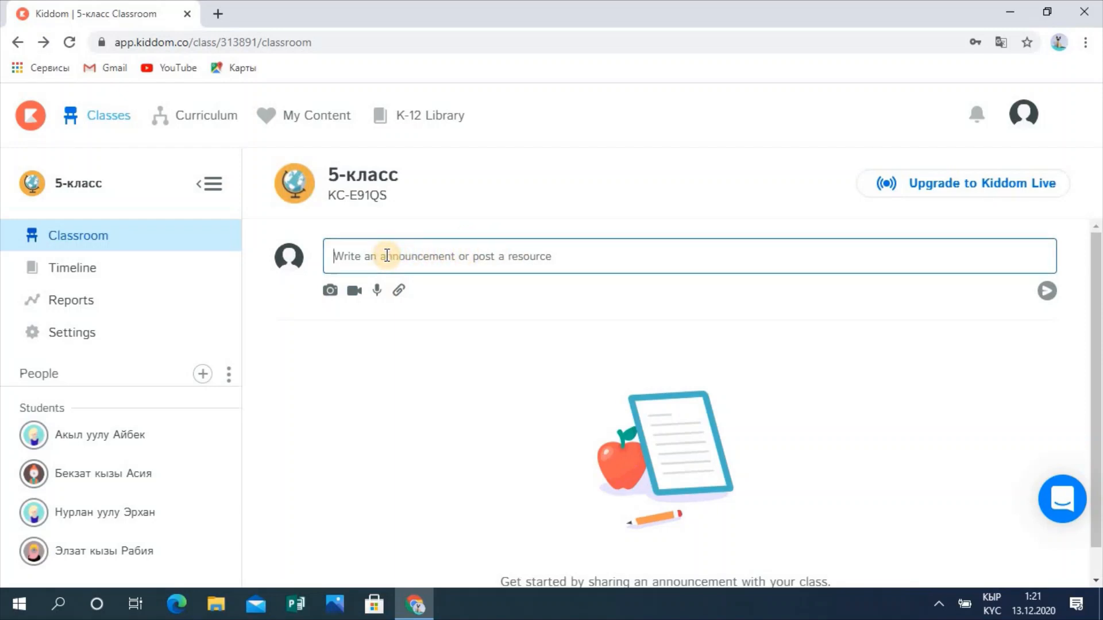
Step: Type the announcement 'Аралаш суроолор' into the 5-класс post box
left_click(387, 255)
type("Apa")
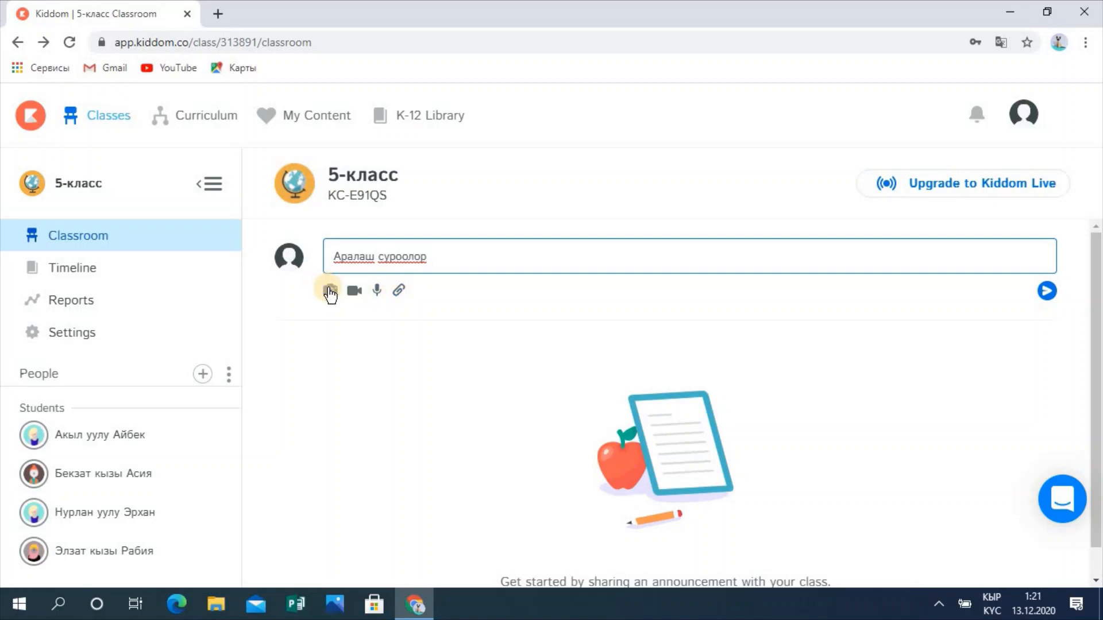
Step: Attach the balloon image from the Изображения folder to the announcement draft
left_click(329, 290)
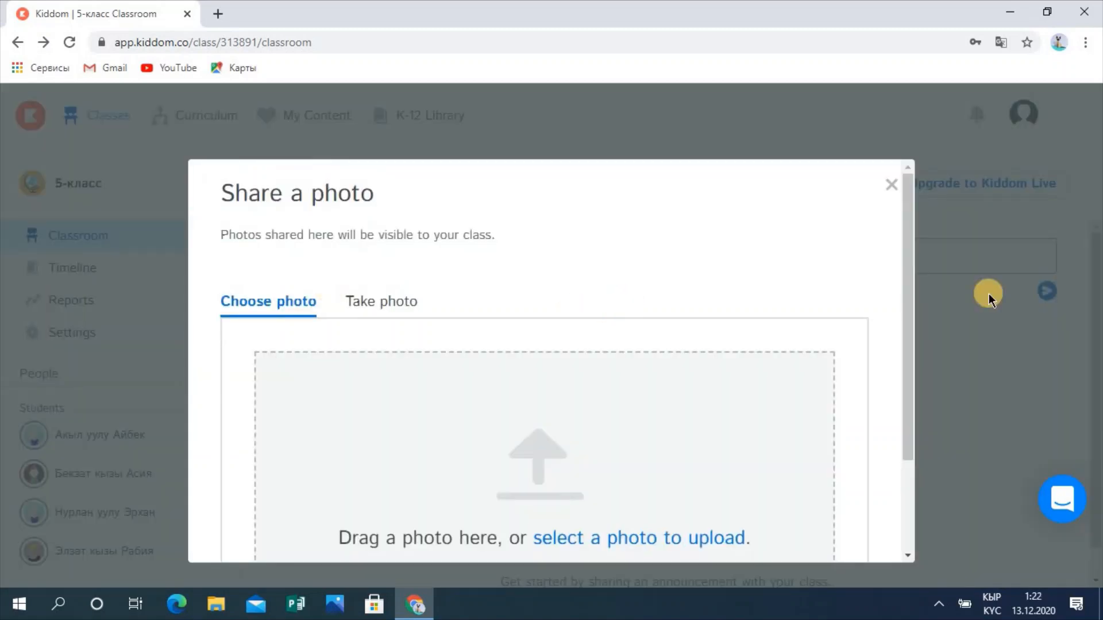
left_click_drag(911, 278, 914, 322)
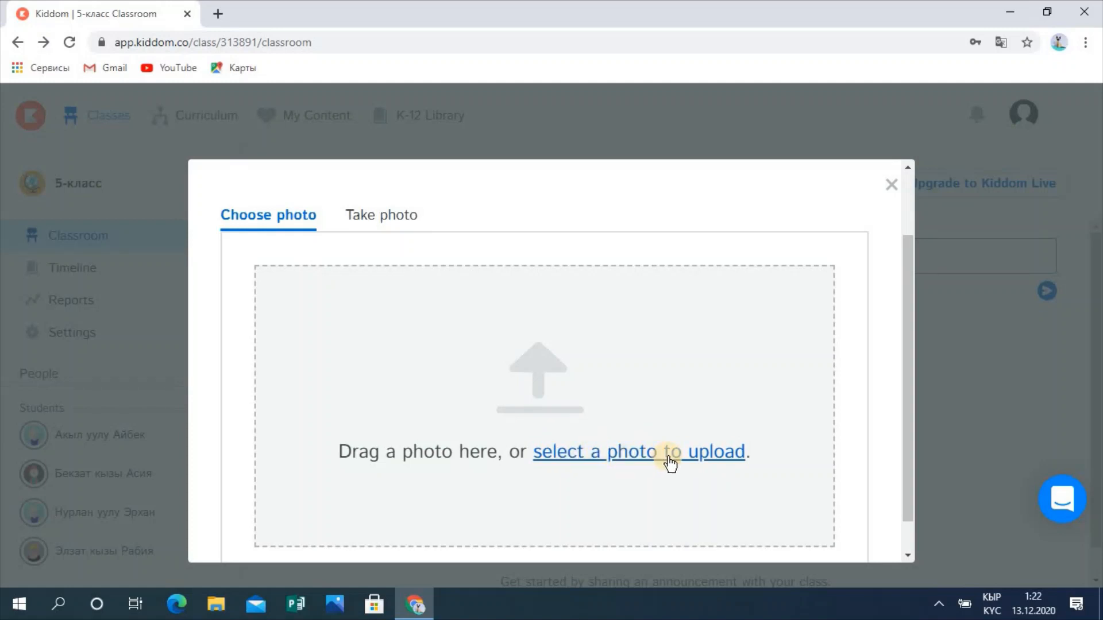
left_click(644, 453)
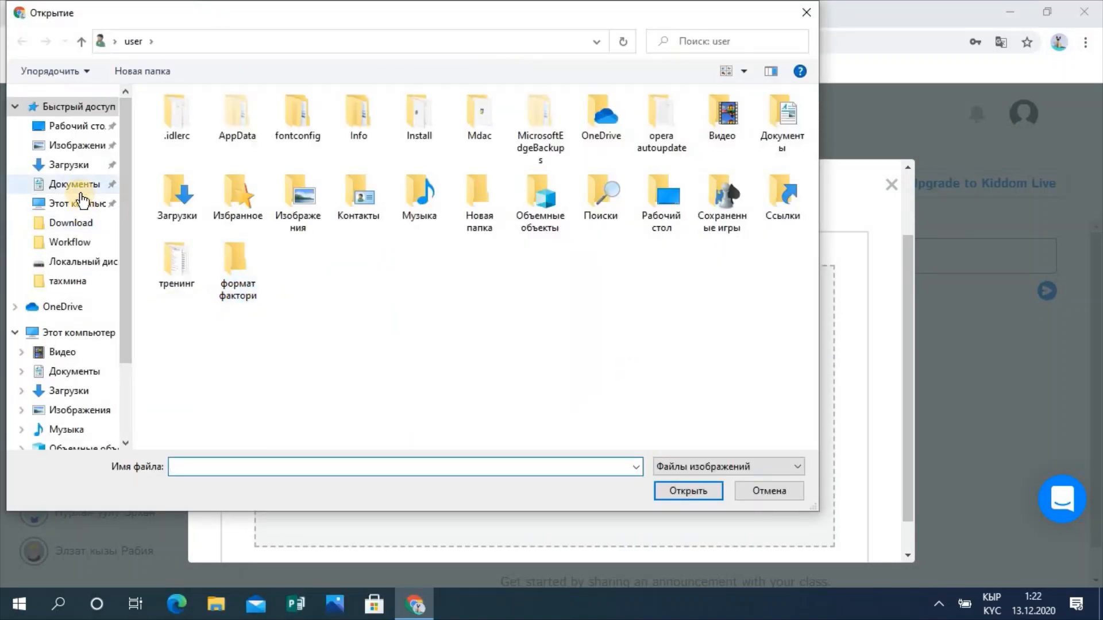
left_click(82, 148)
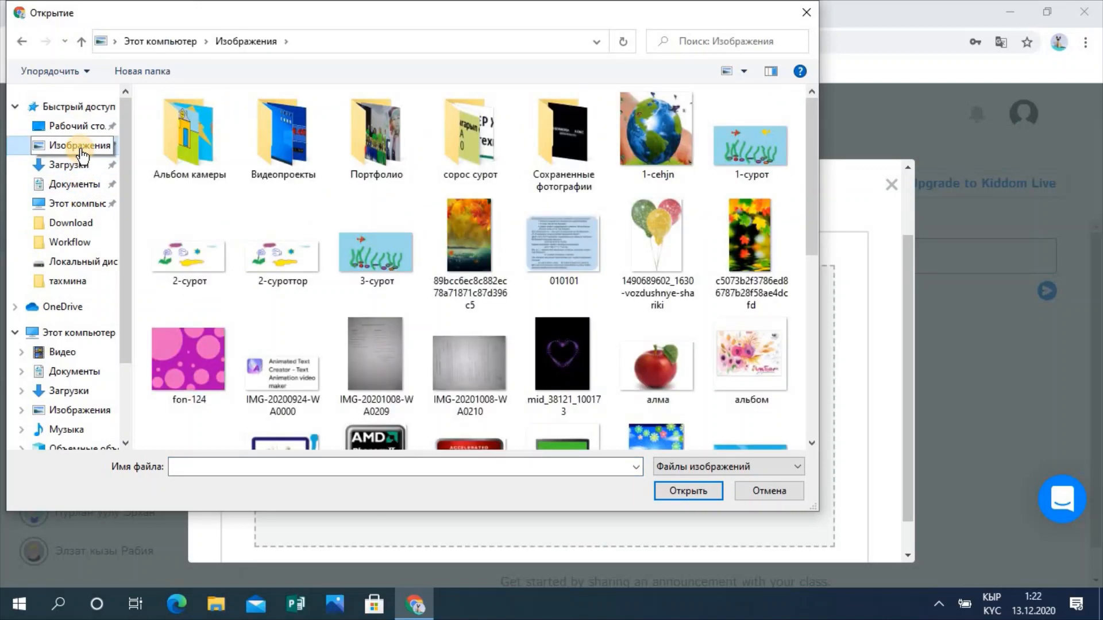
double_click(643, 226)
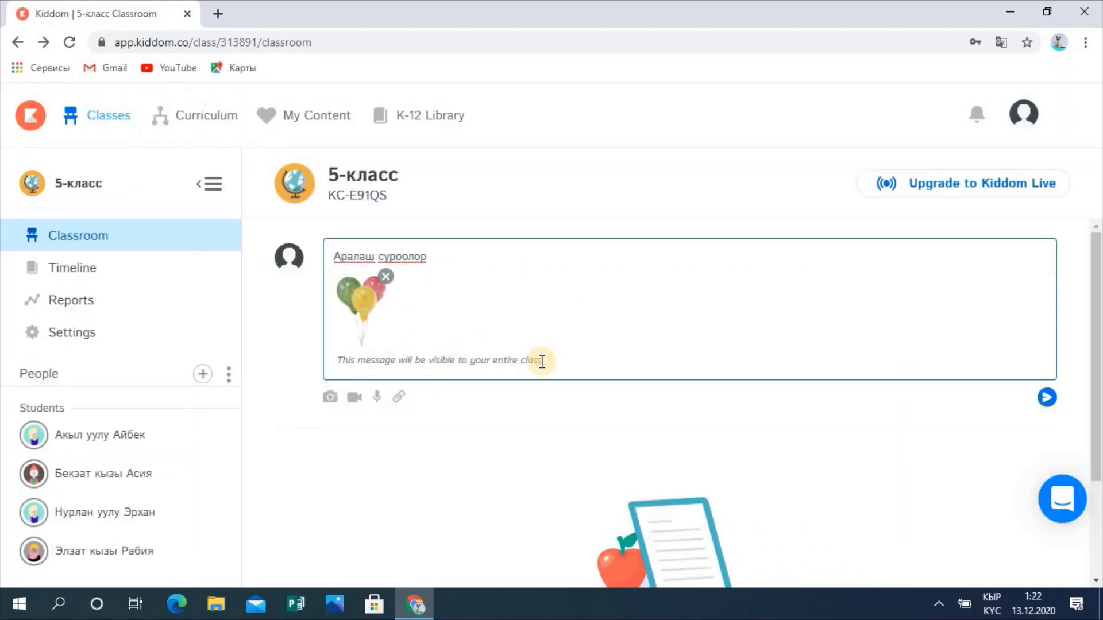
left_click_drag(466, 356, 338, 365)
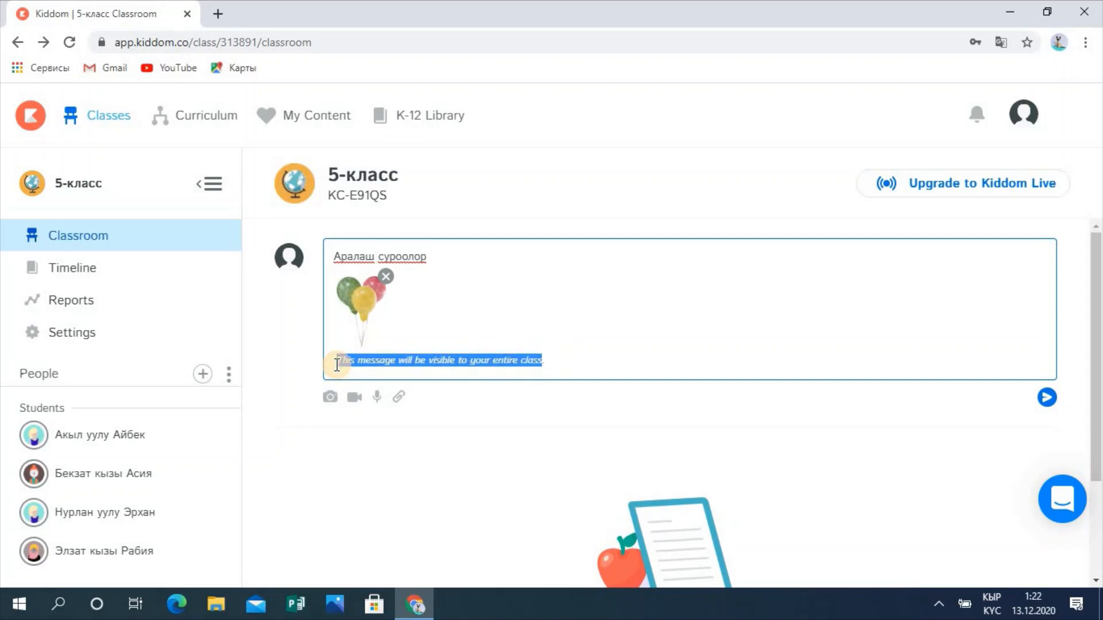
scroll(337, 367, "down", 3)
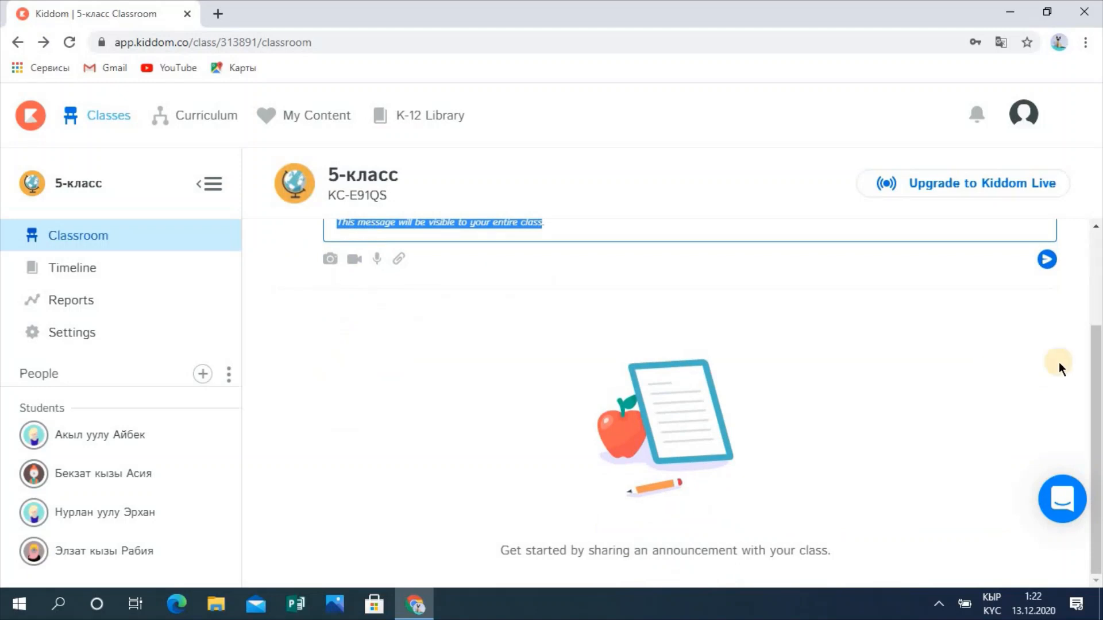
left_click_drag(1098, 370, 1097, 300)
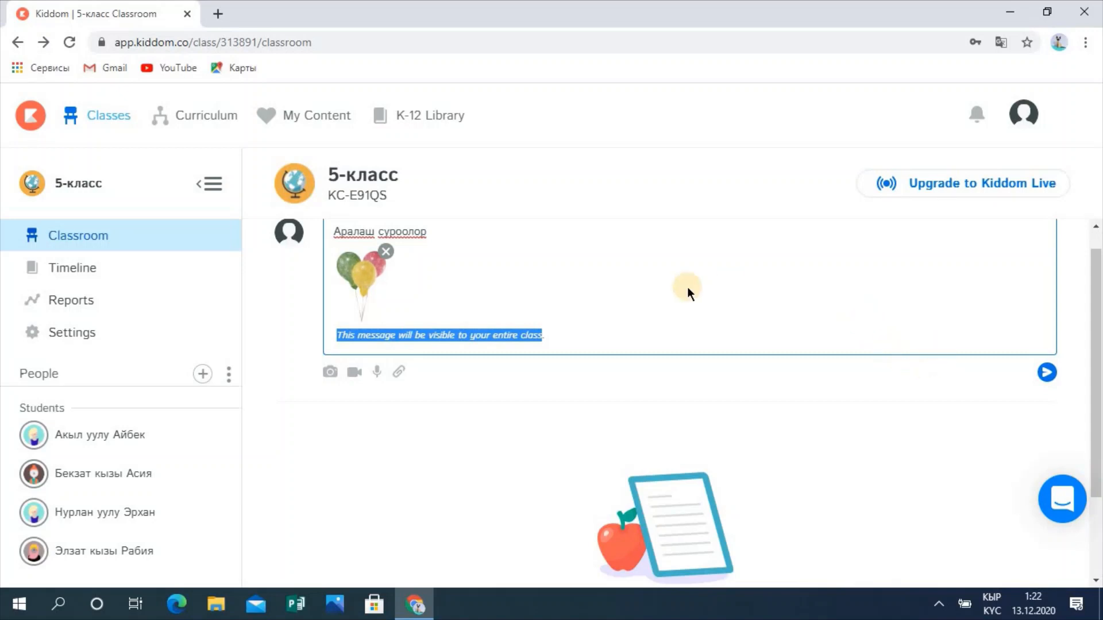
left_click(1044, 373)
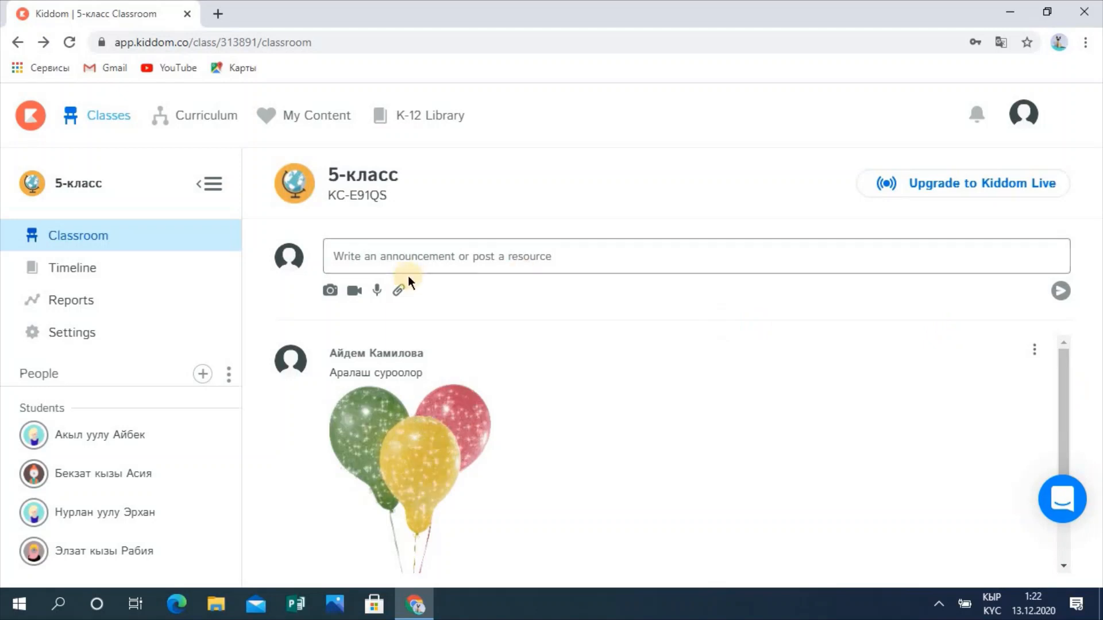
left_click(354, 291)
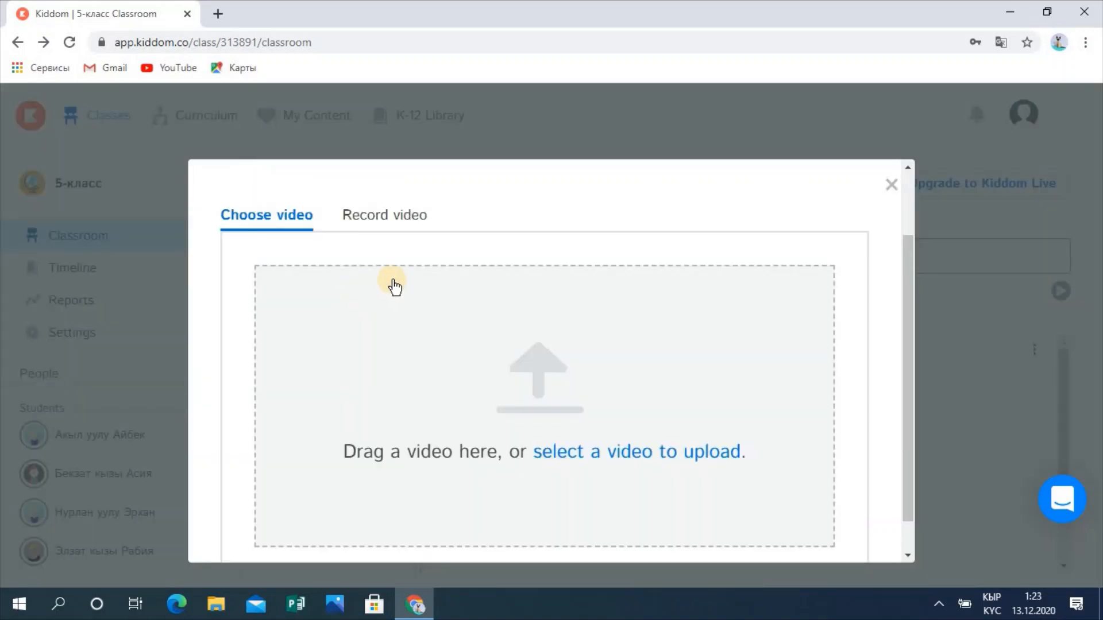
left_click(379, 221)
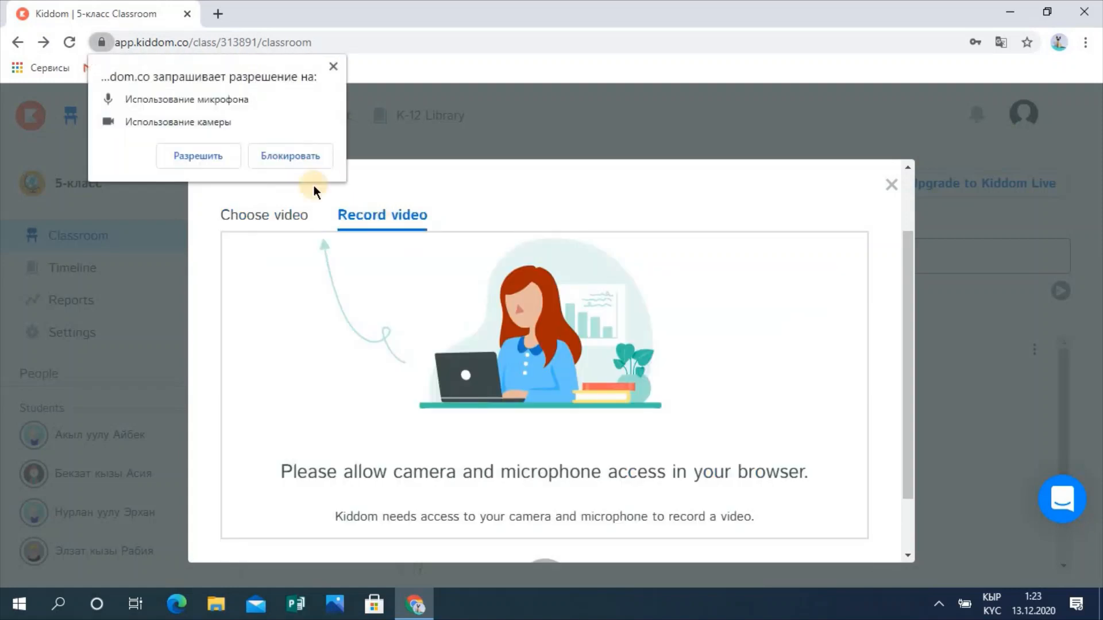
left_click(204, 155)
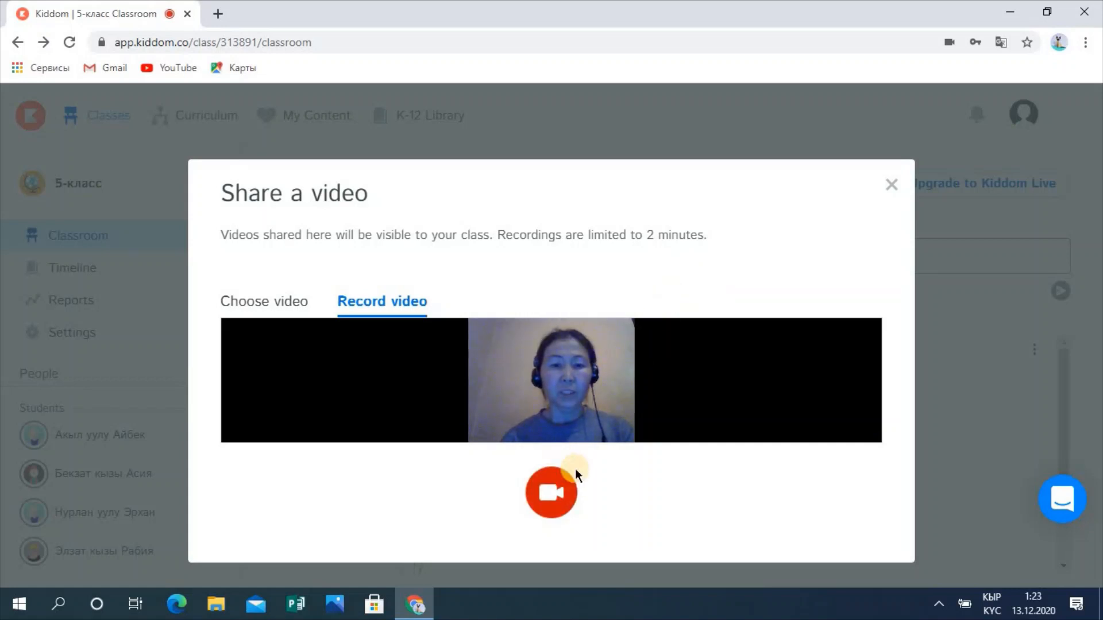
left_click(549, 493)
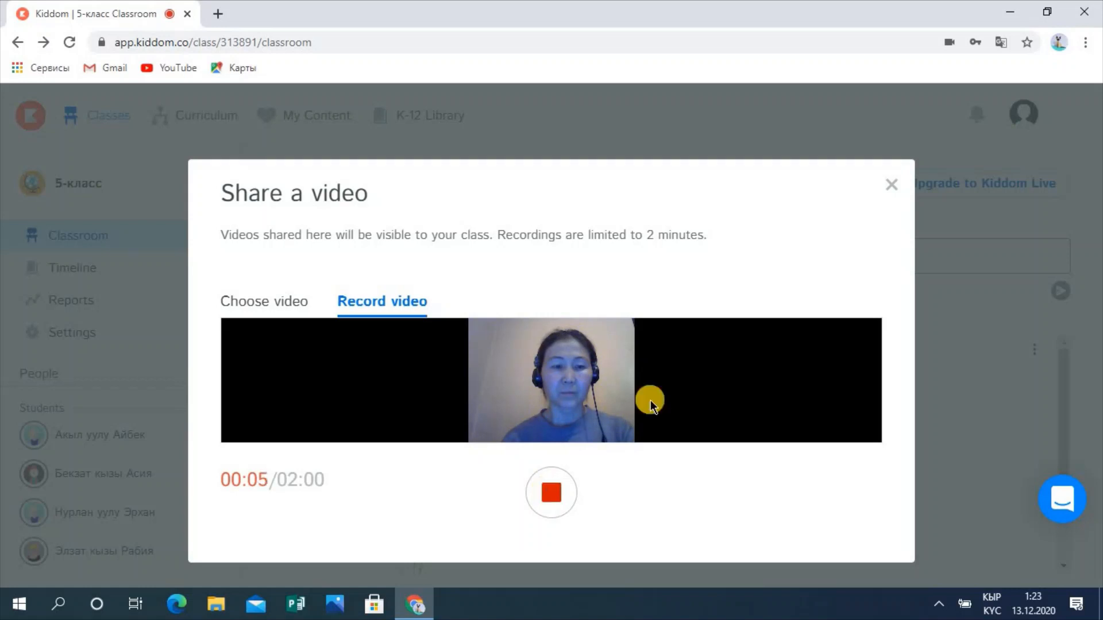
left_click(890, 183)
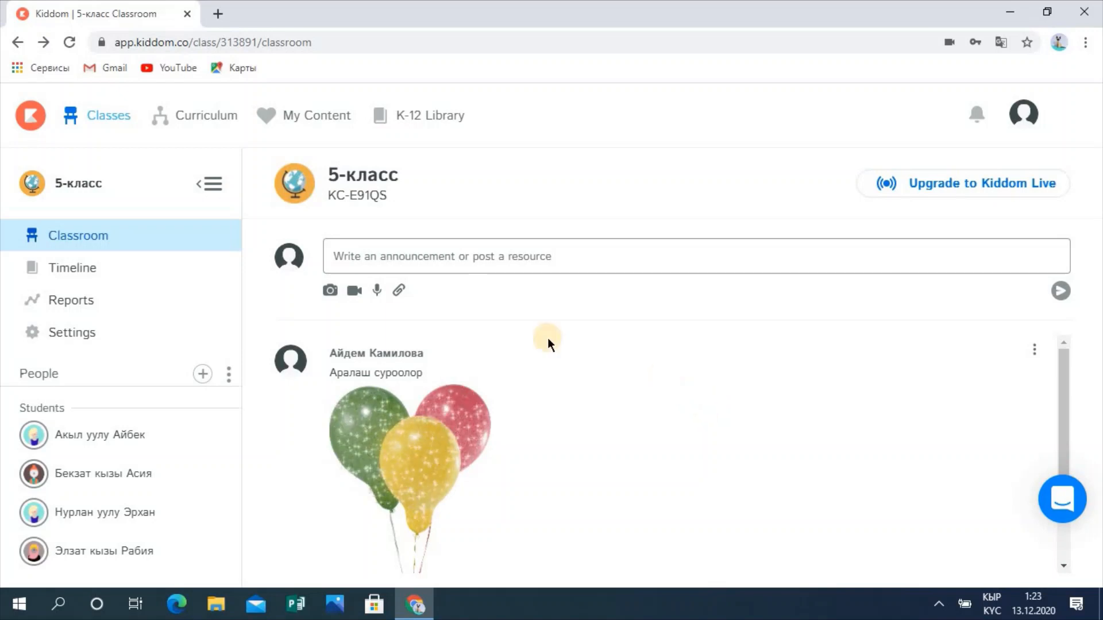
Step: Post the 7-кл 2 video from Изображения > Видеопроекты to the 5-класс feed
left_click(362, 291)
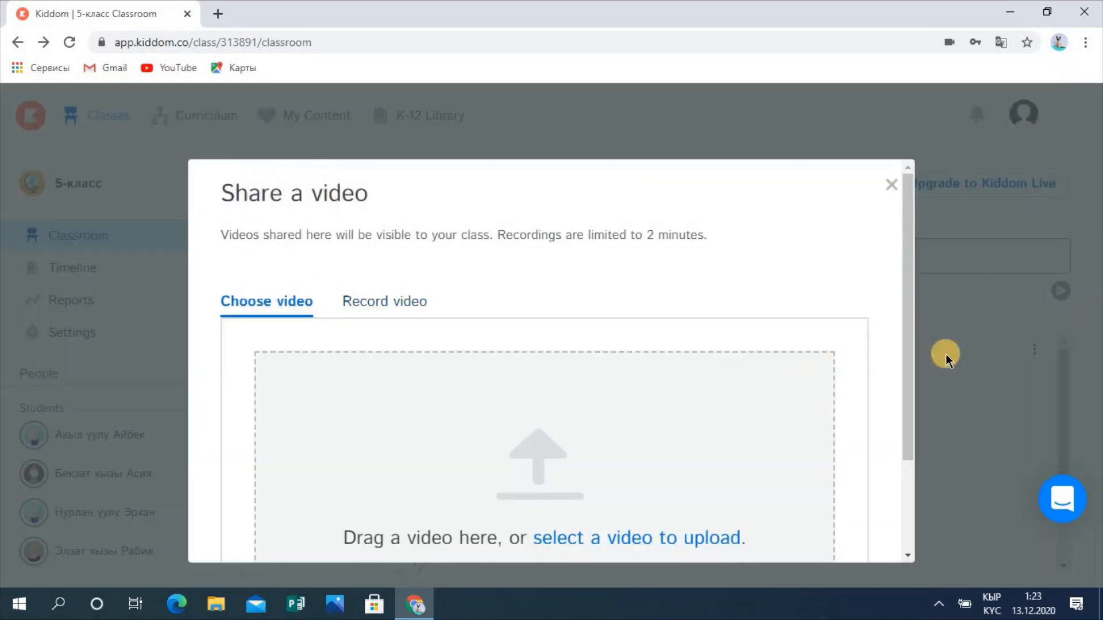
left_click_drag(911, 330, 635, 485)
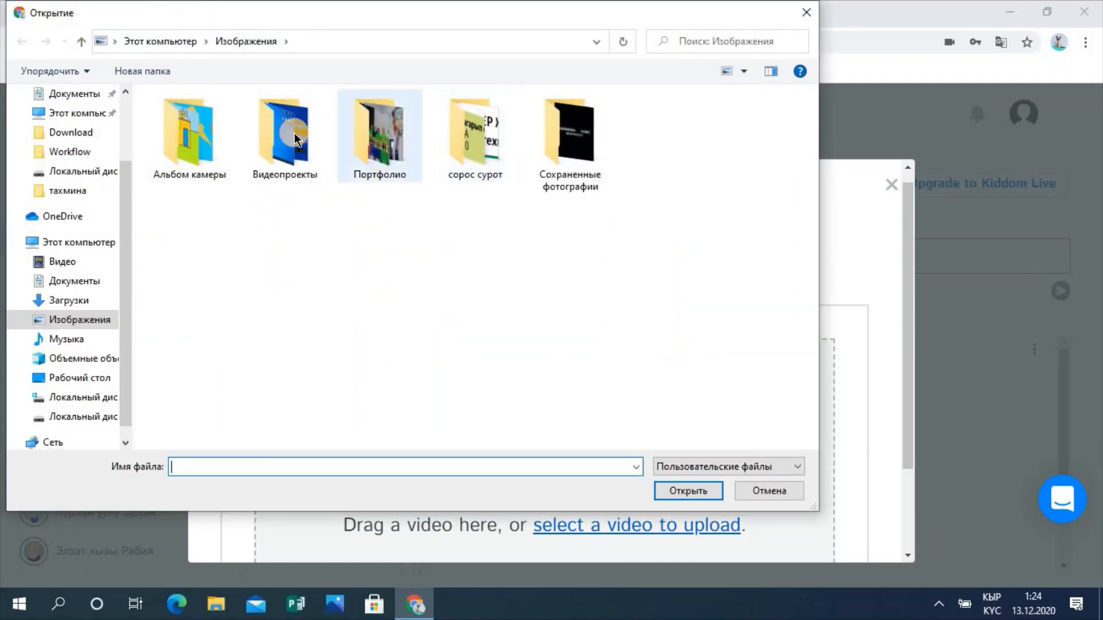
double_click(195, 142)
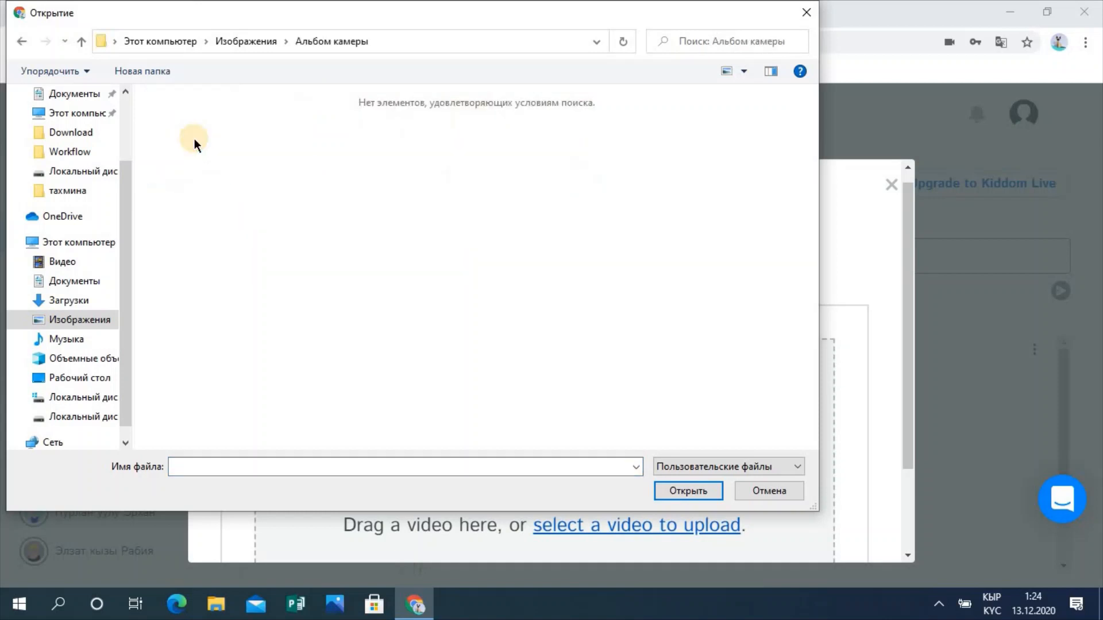
left_click(78, 322)
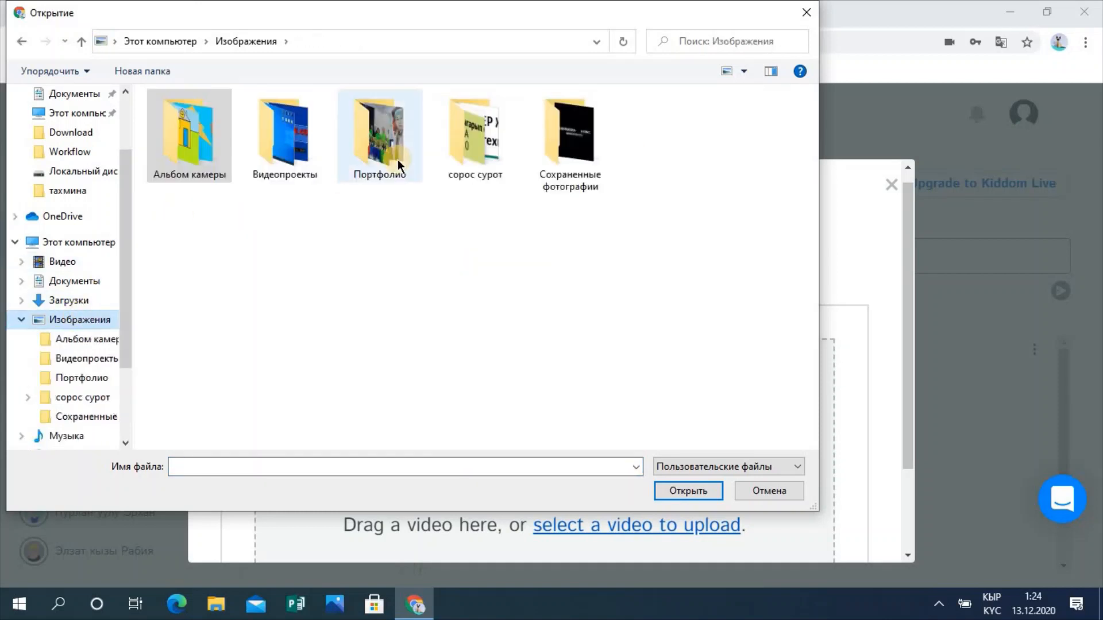
left_click(282, 150)
double_click(282, 150)
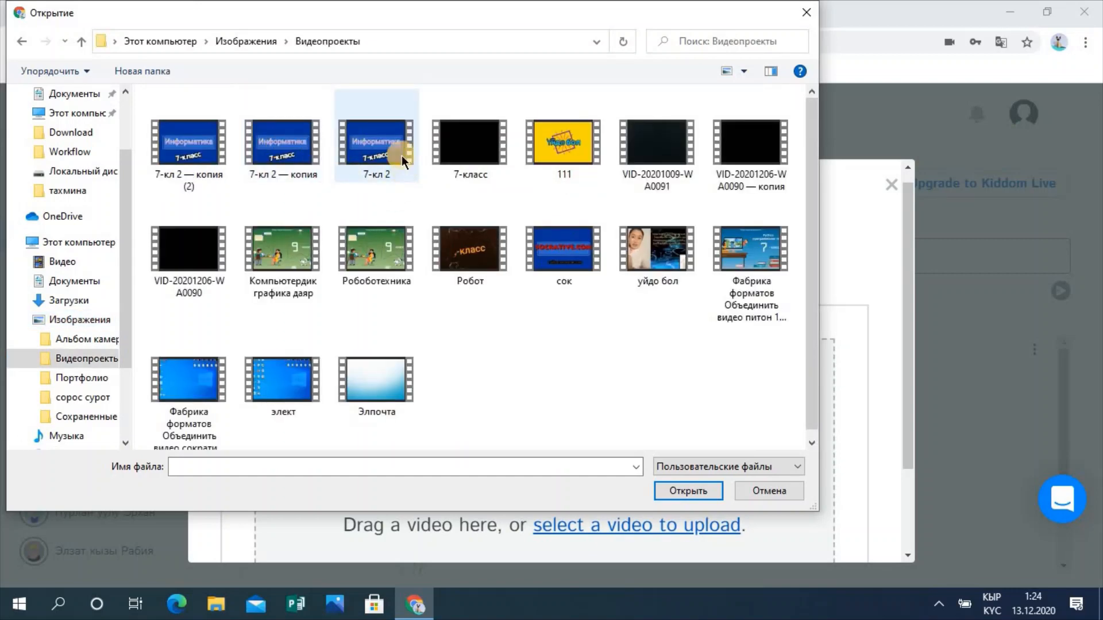
double_click(385, 147)
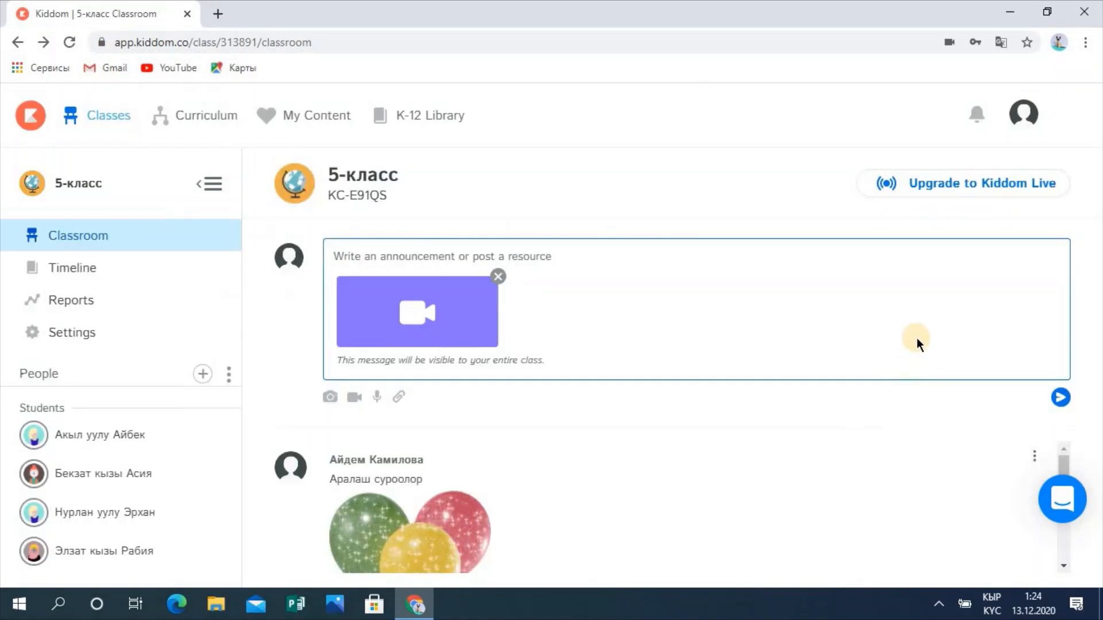
left_click(1060, 397)
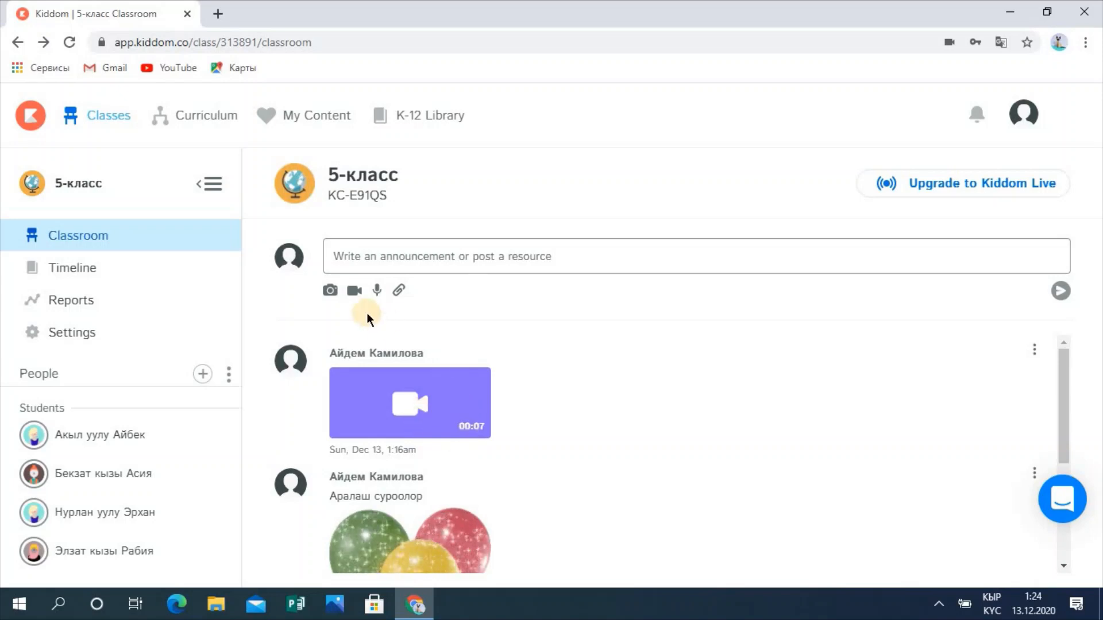
Step: Record a roughly 17-second webcam video and post it to the 5-класс feed
left_click(354, 291)
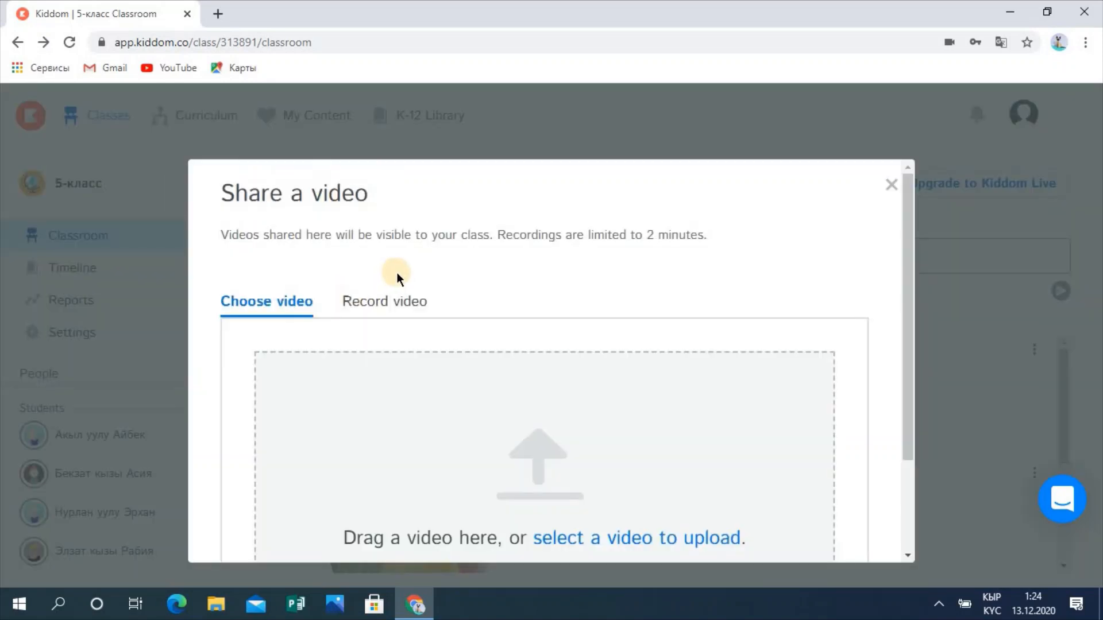
left_click(368, 304)
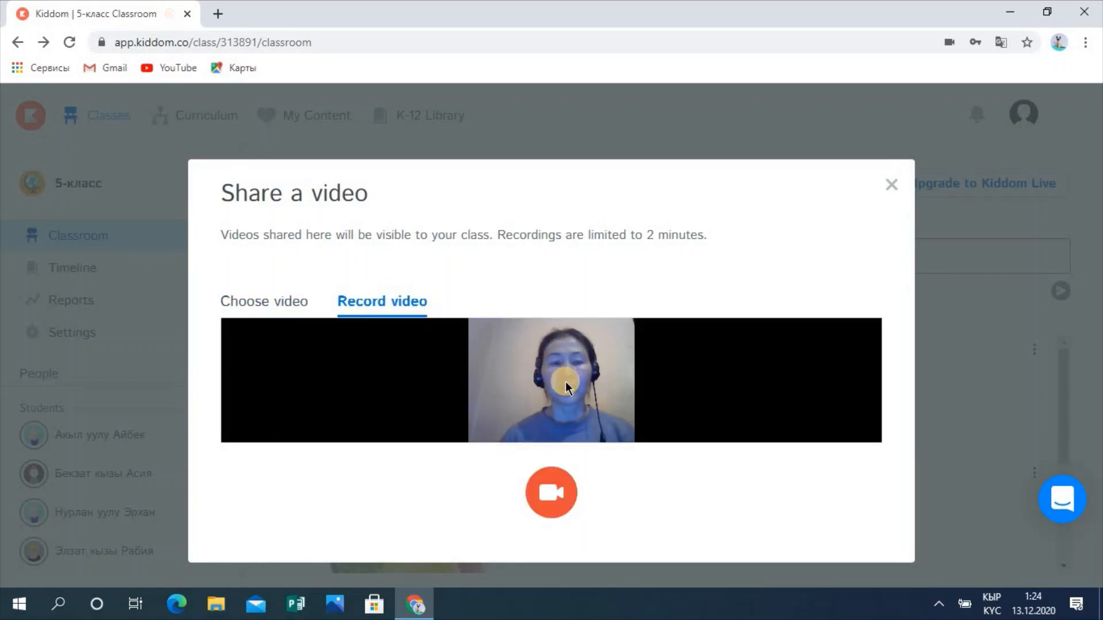
left_click(556, 484)
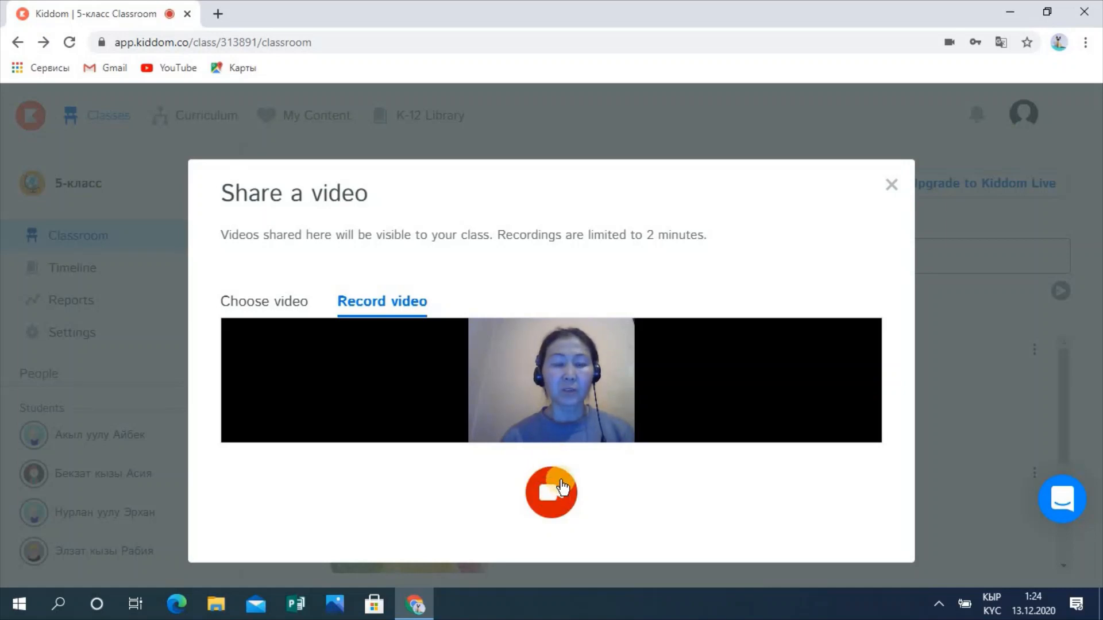
left_click(553, 494)
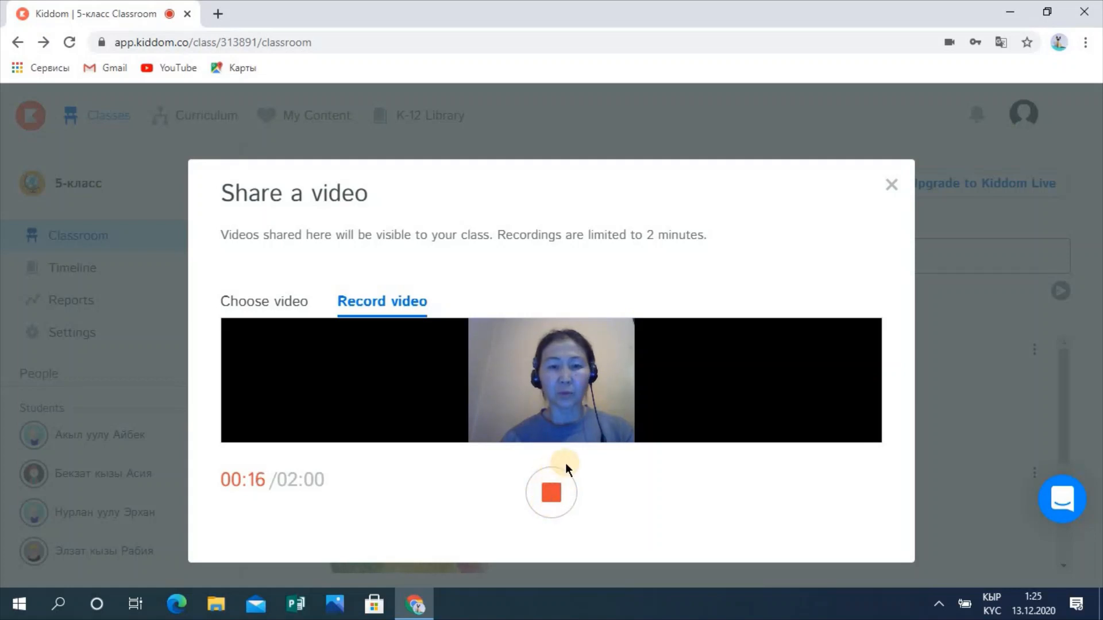
left_click(551, 493)
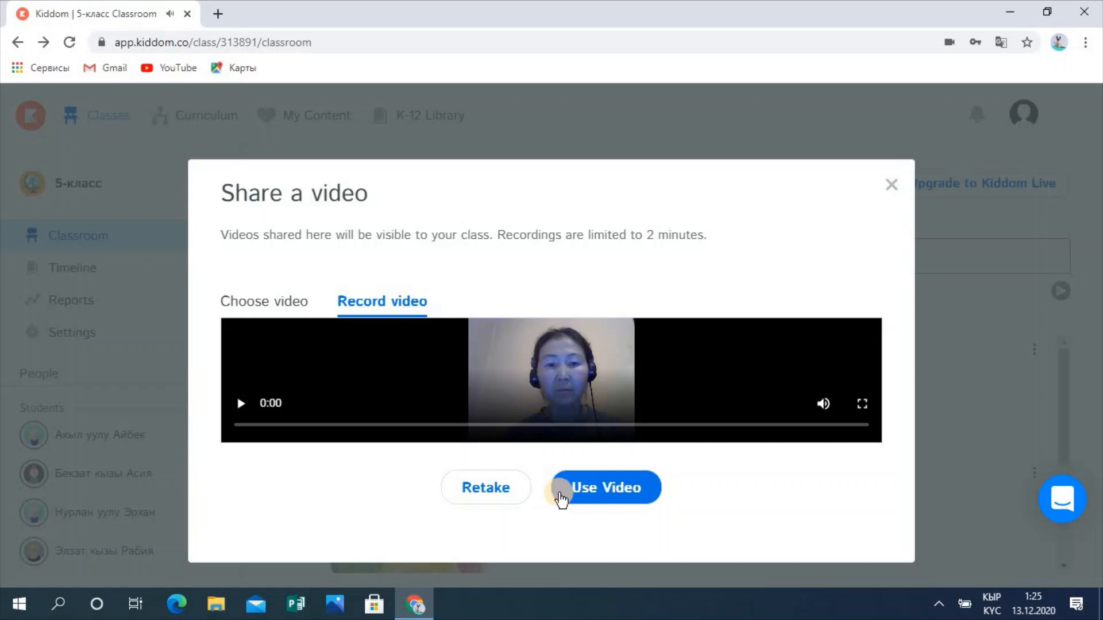
left_click(612, 488)
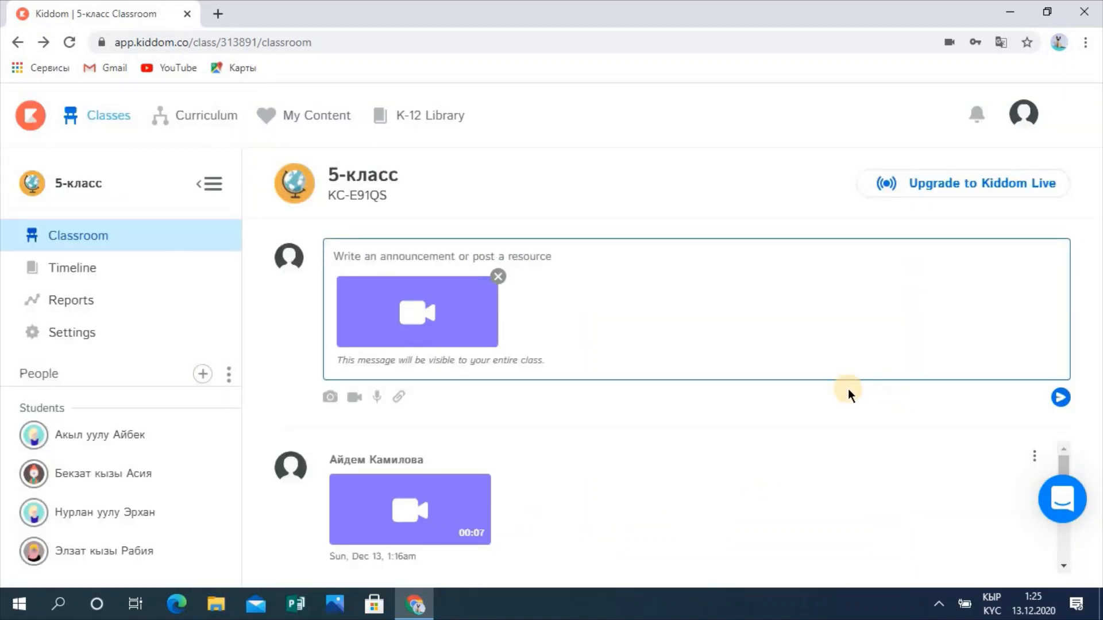
left_click(1060, 398)
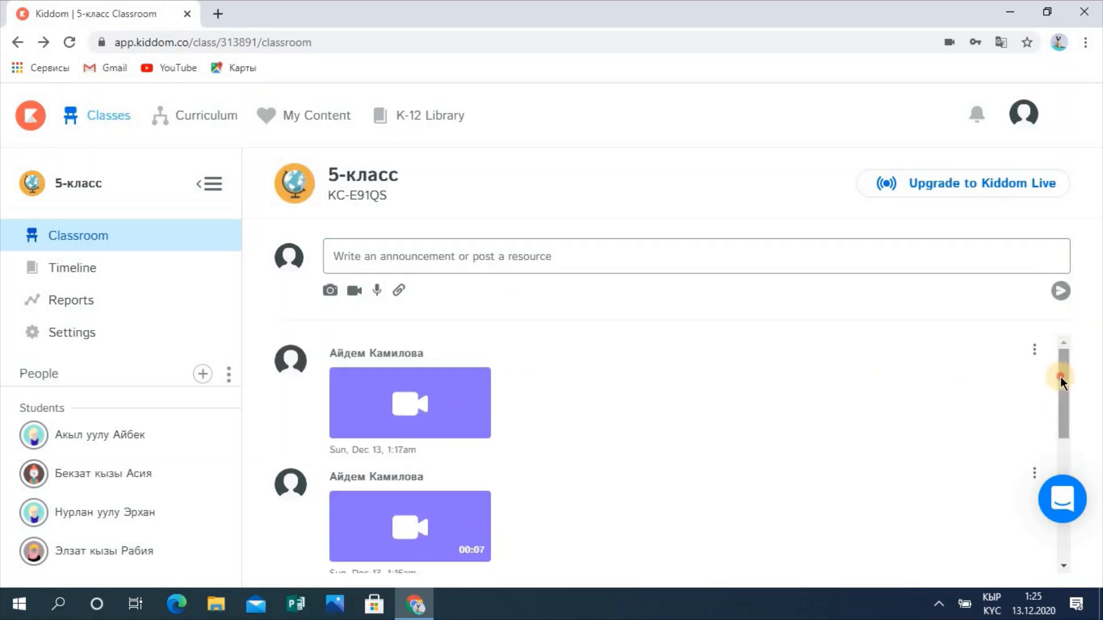
Step: Upload the Айланадын узундугу file from drive D: and post it to the 5-класс feed
mouse_move(1061, 377)
left_mouse_down()
mouse_move(1062, 436)
mouse_move(1060, 370)
left_mouse_up()
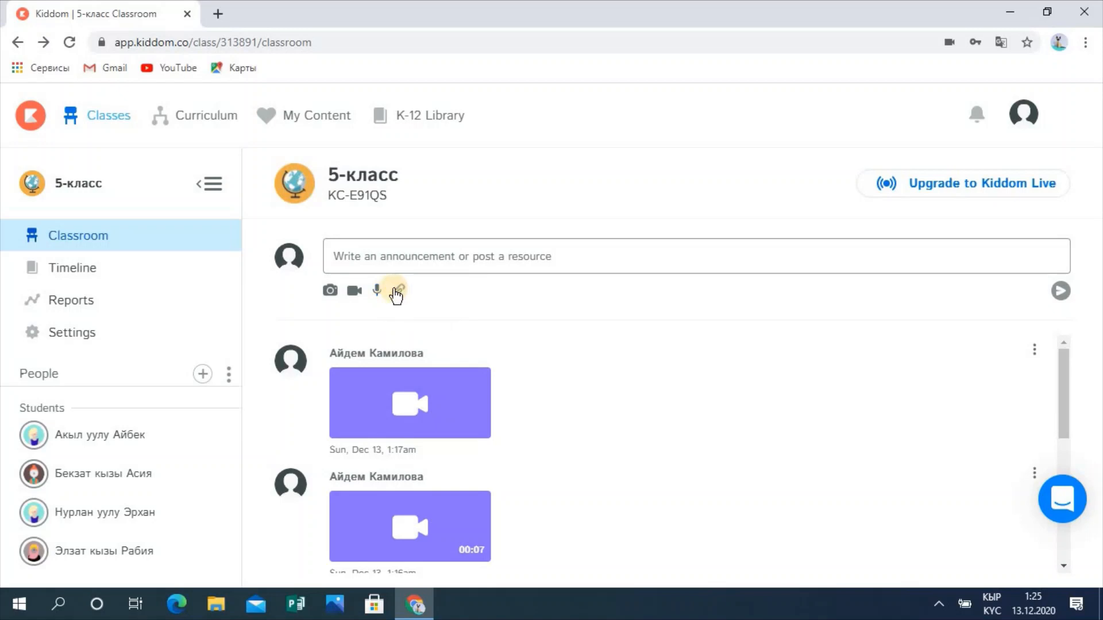
left_click(401, 292)
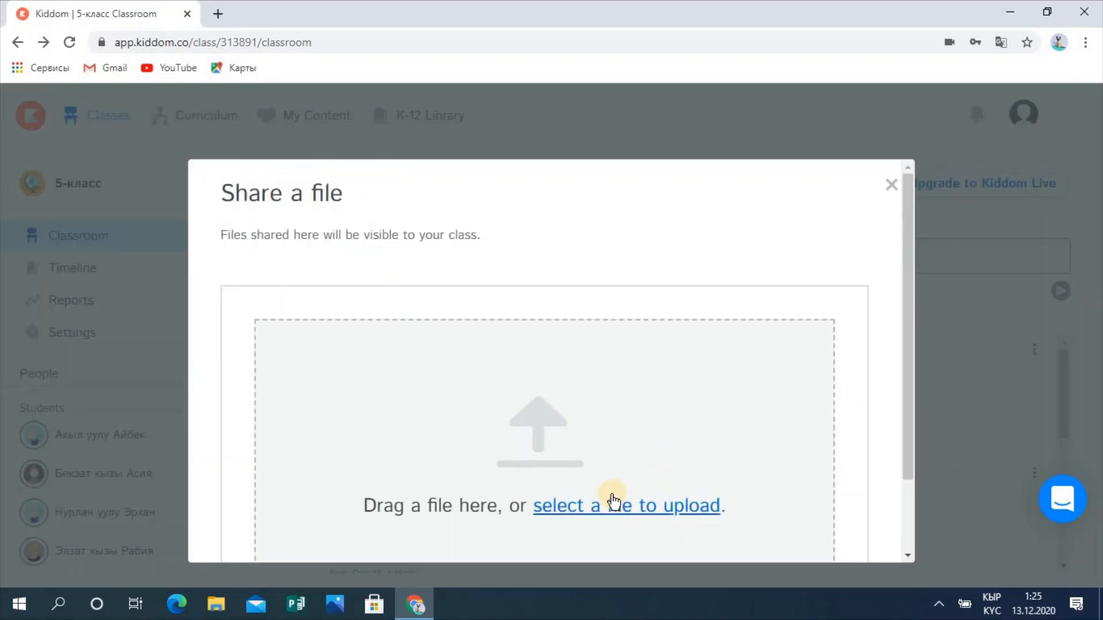
left_click(567, 508)
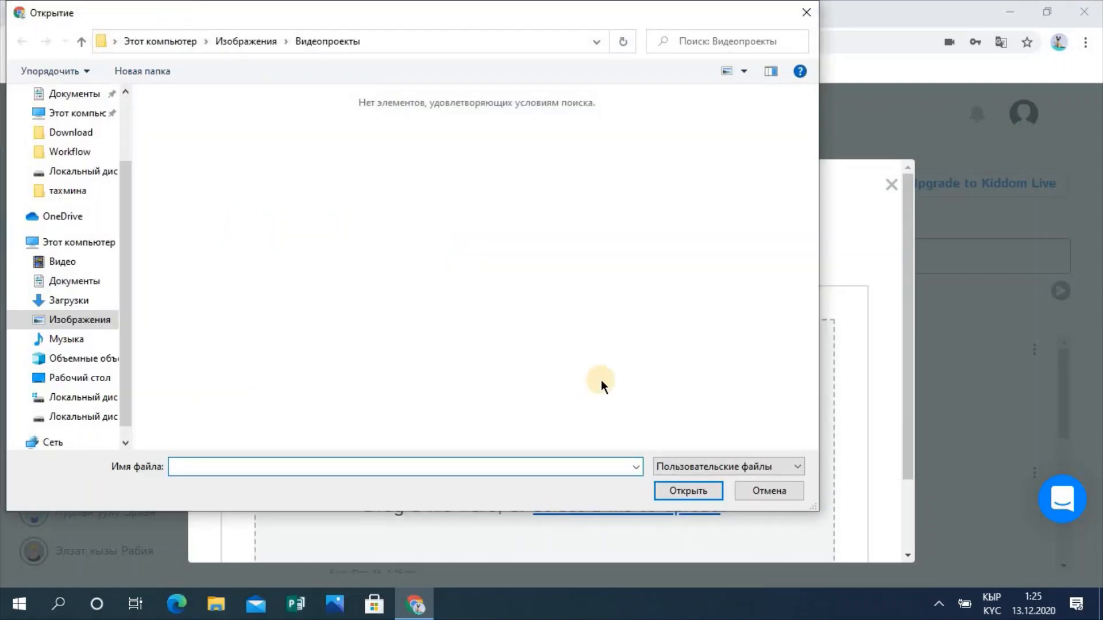
left_click(74, 417)
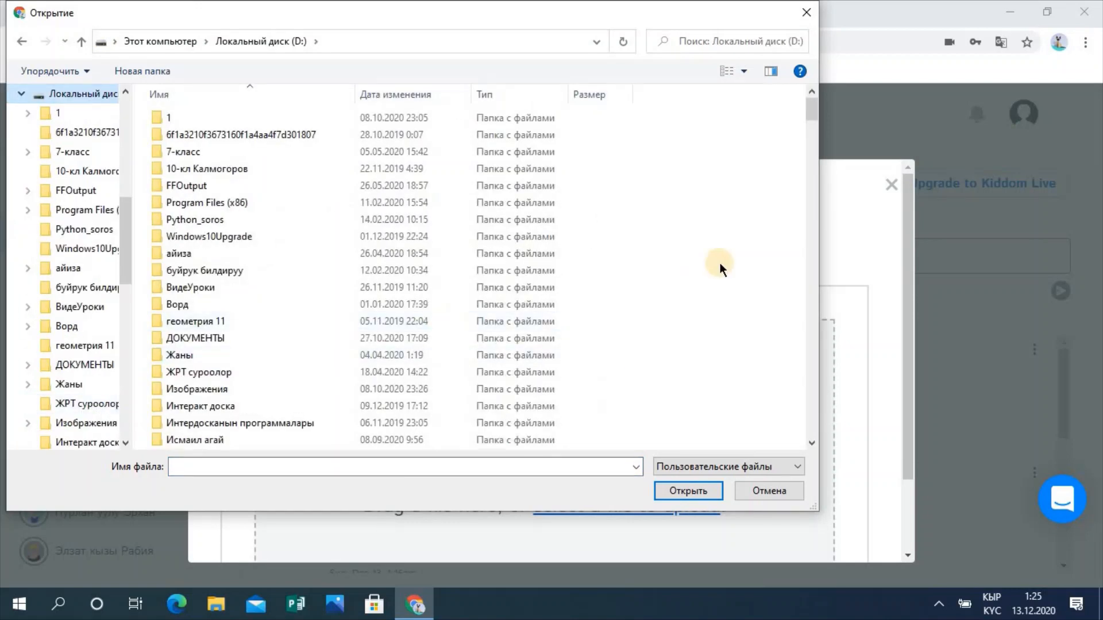
left_click_drag(812, 109, 833, 215)
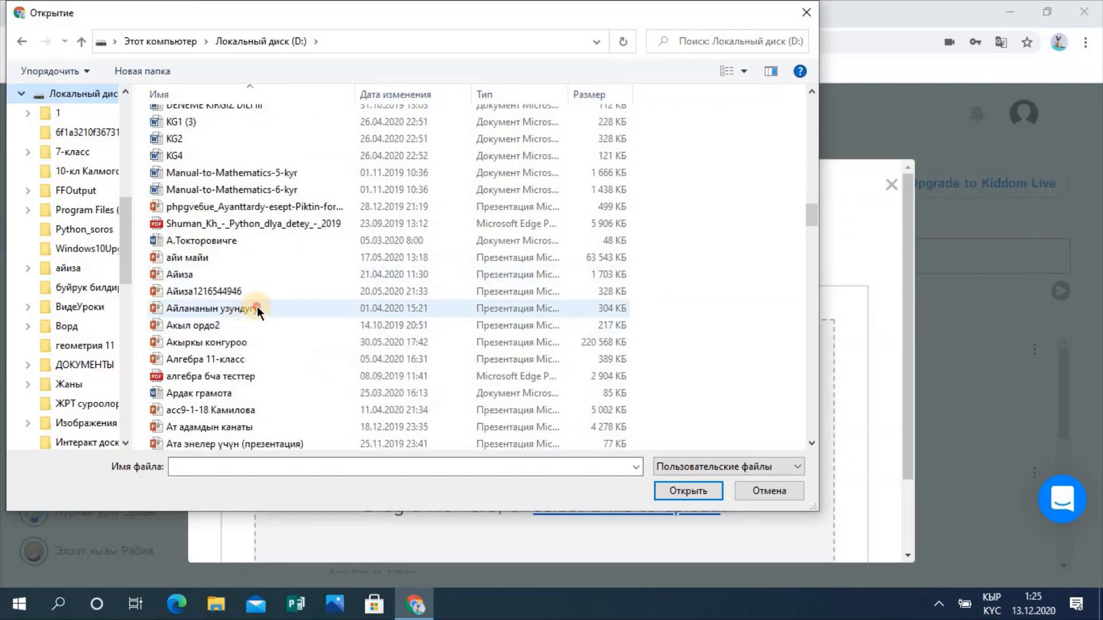
double_click(246, 308)
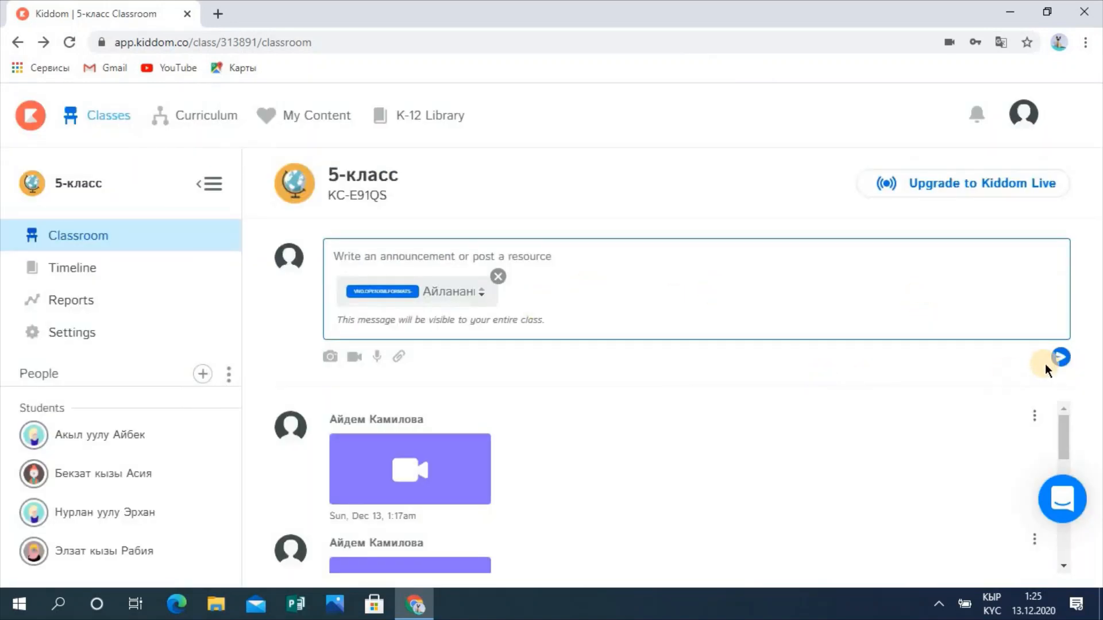
left_click(1062, 357)
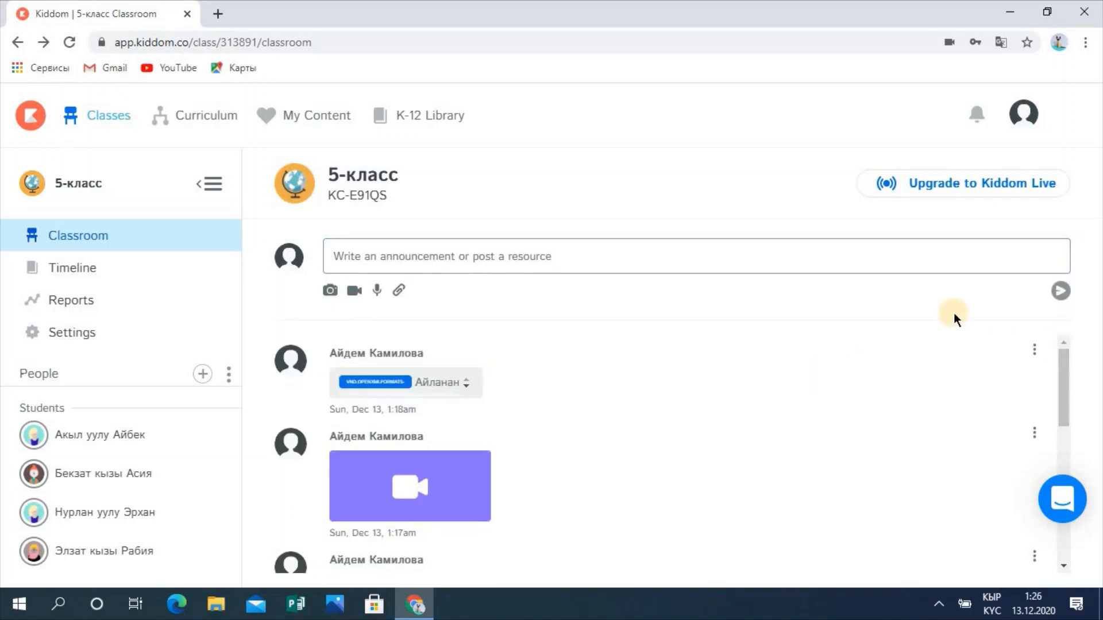
left_click(1061, 381)
left_click_drag(1061, 381, 1076, 361)
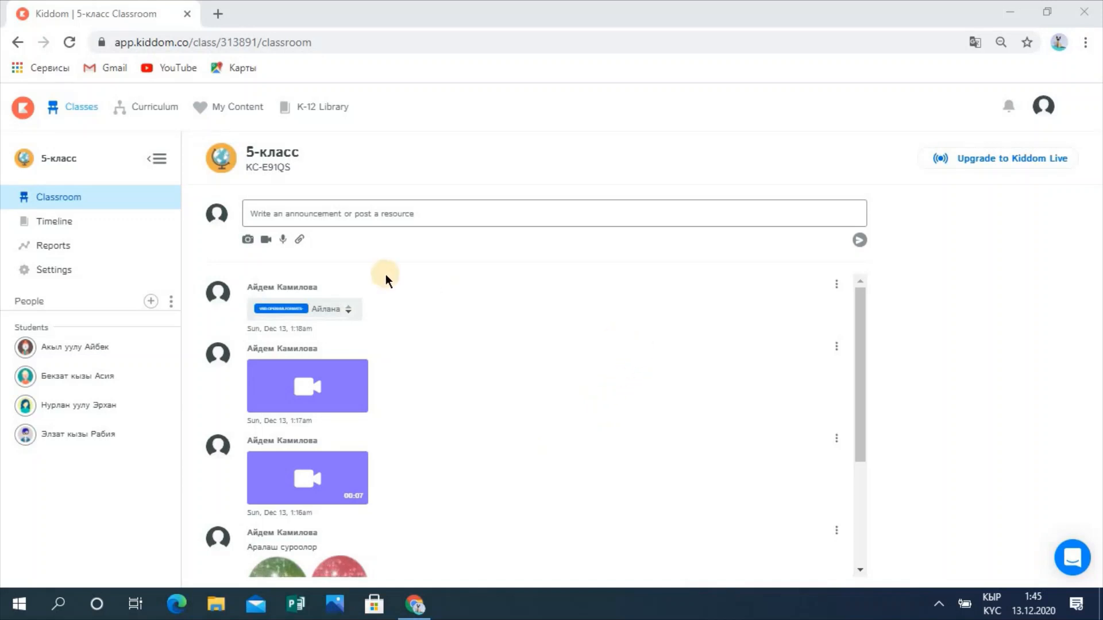
Step: Open the 5-класс Timeline & Planner and bring up the Activity or Assessment choice
left_click(80, 224)
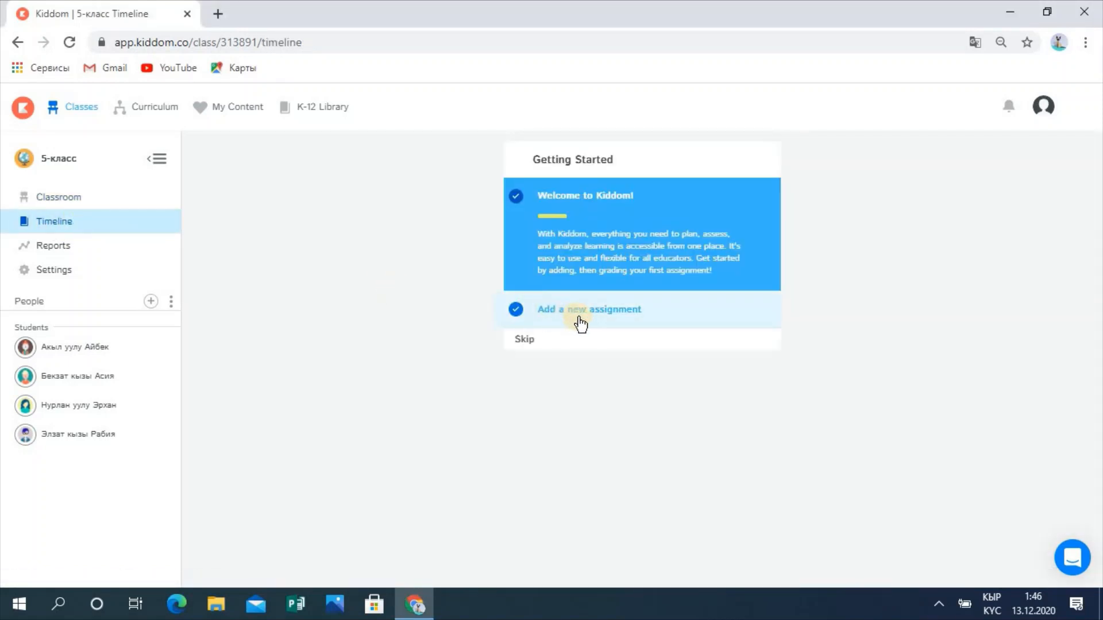
left_click(600, 316)
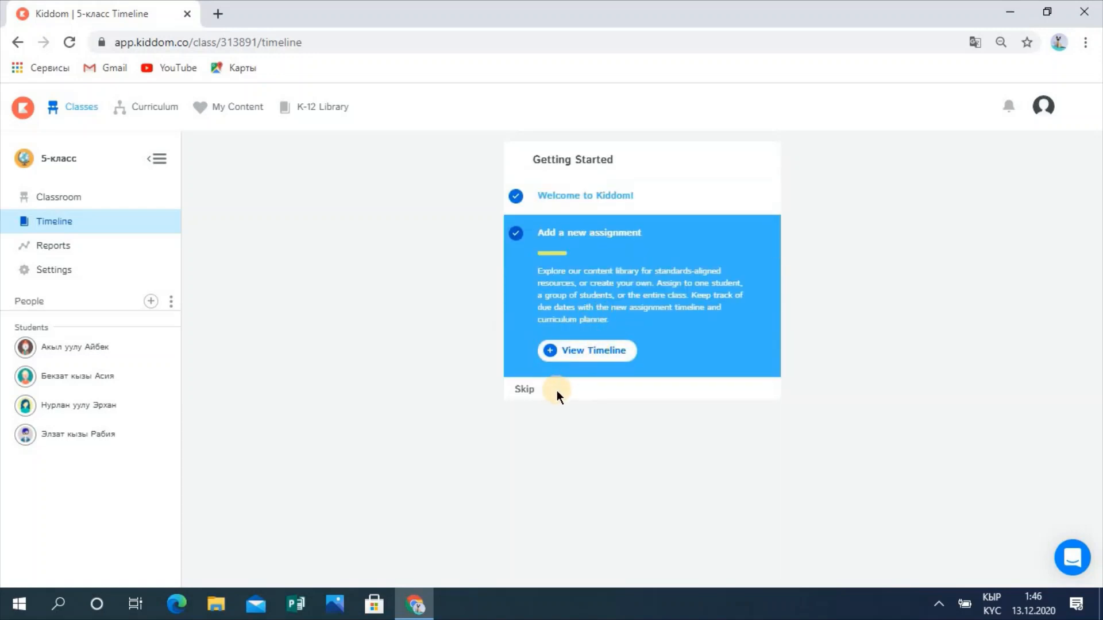
left_click(589, 351)
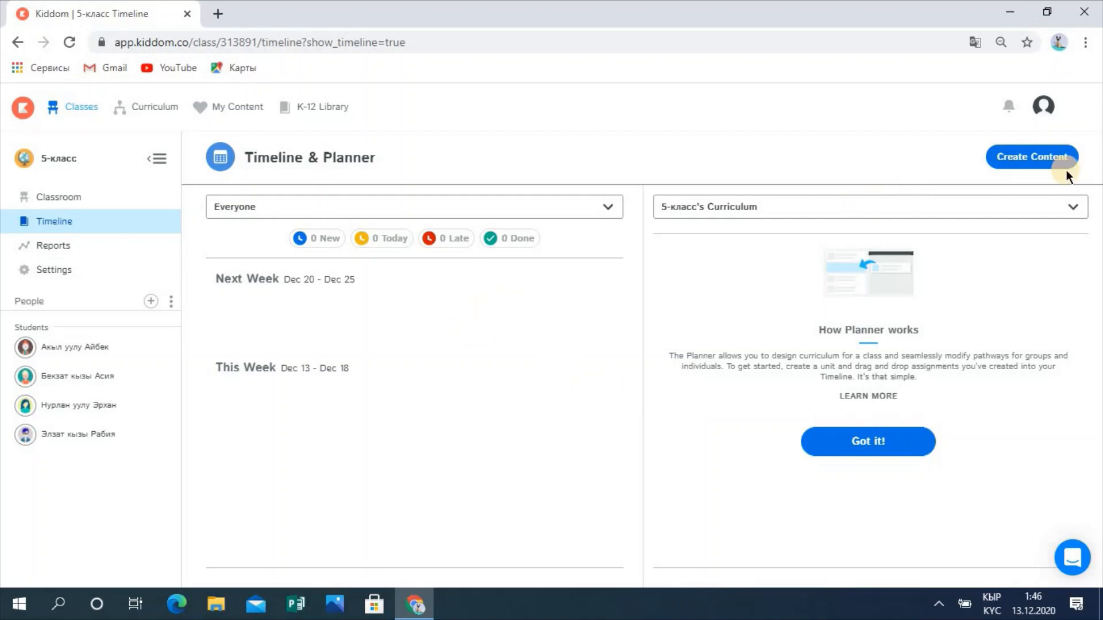
left_click(1002, 159)
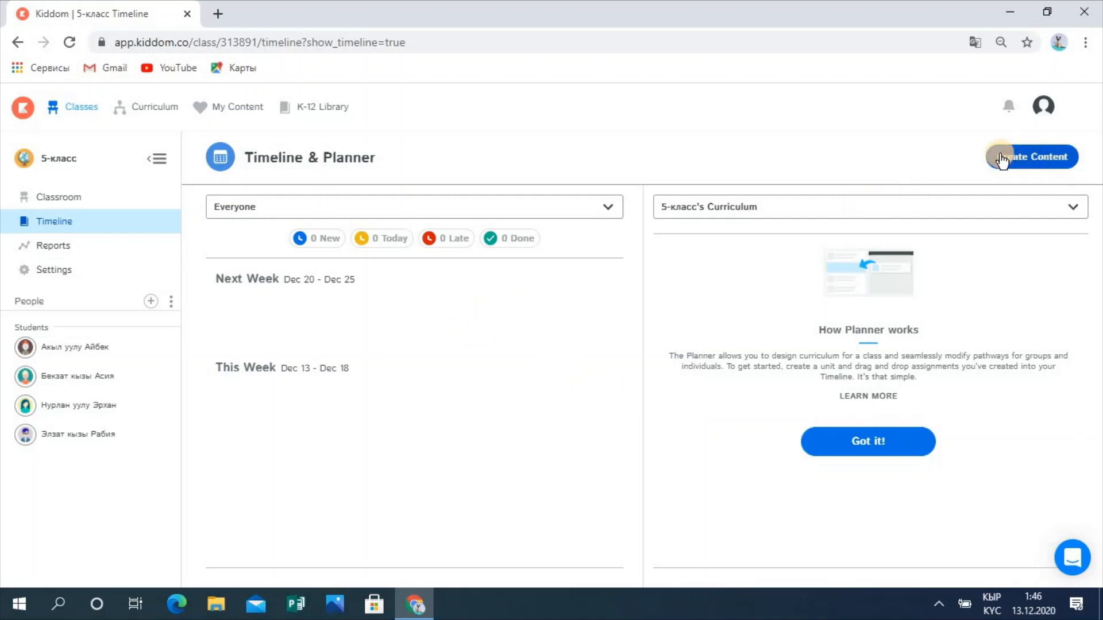
left_click(1040, 159)
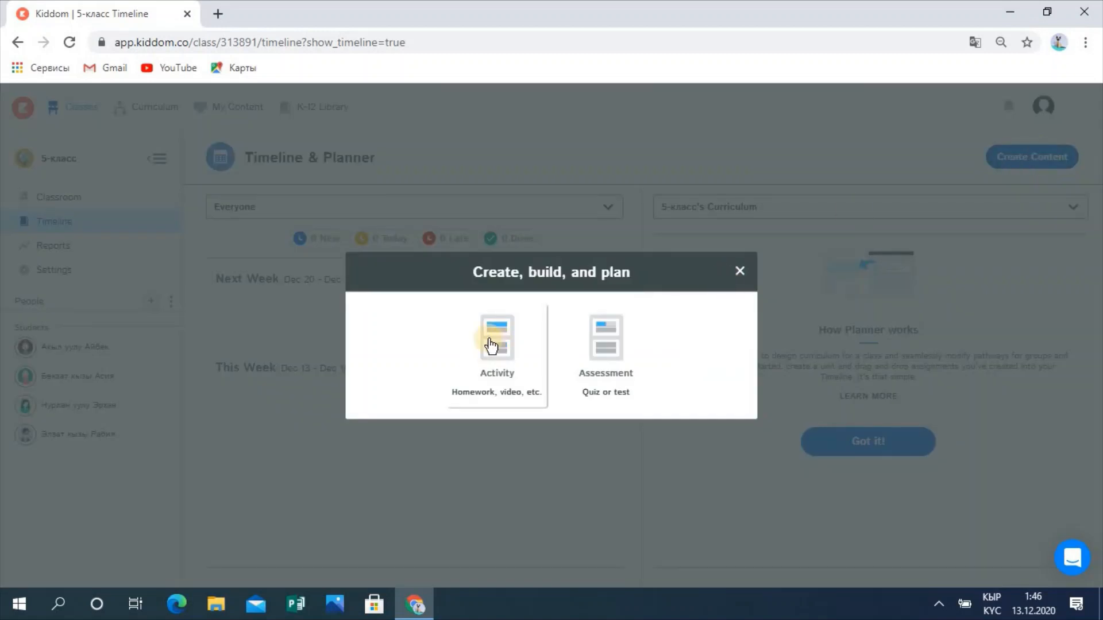
Step: Create the assessment quiz 'Аралаш суроо' and expand the description editor's full toolbar
left_click(605, 367)
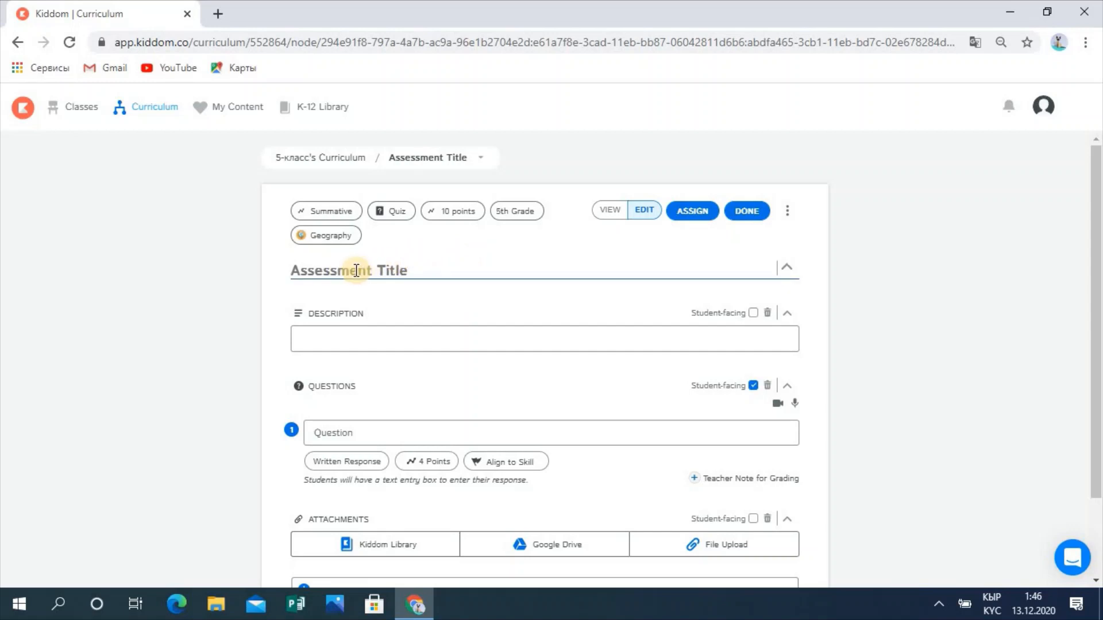
type("A")
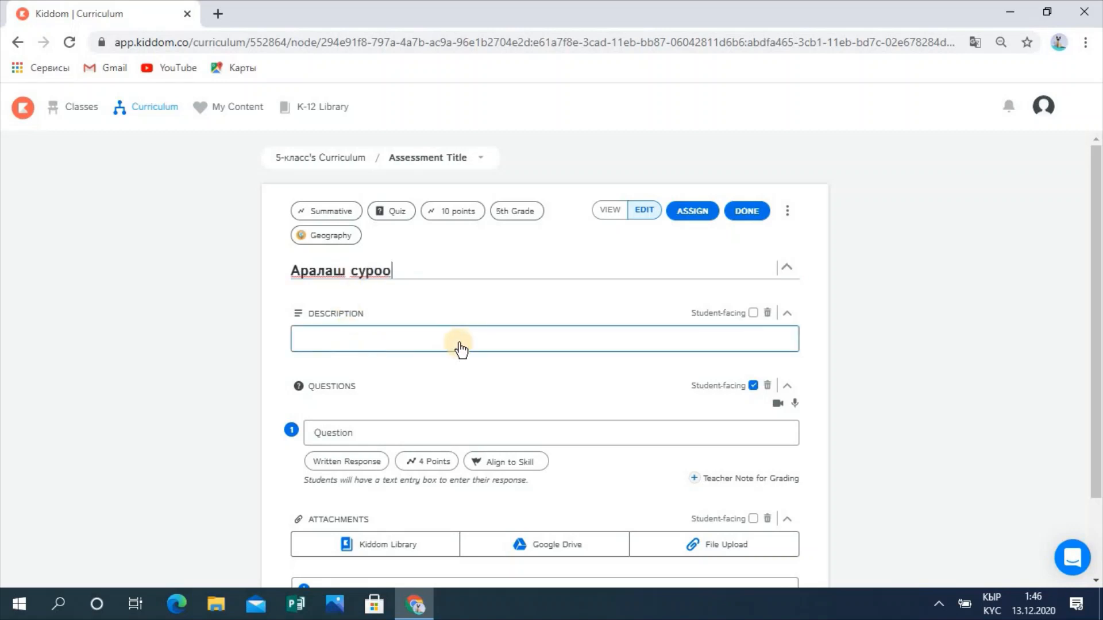
left_click(498, 339)
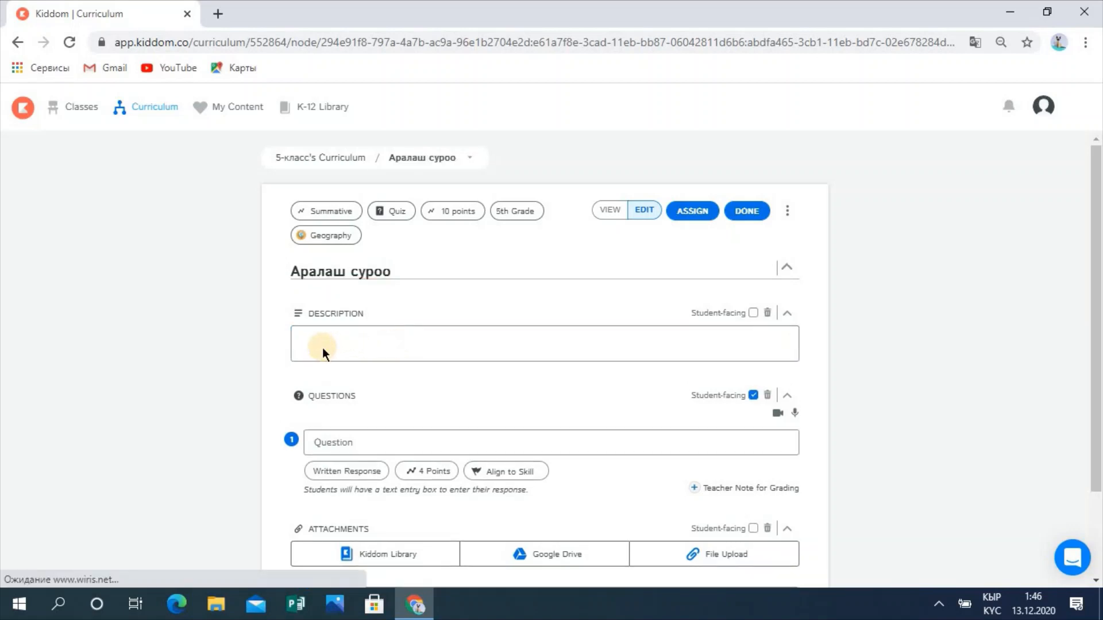
left_click(418, 371)
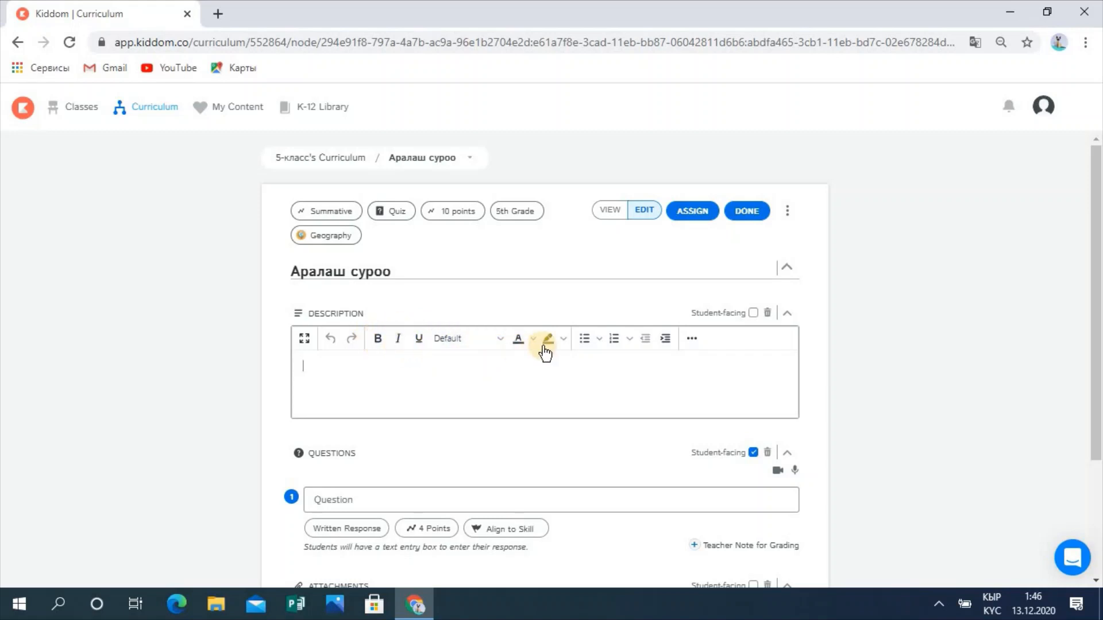
left_click(693, 338)
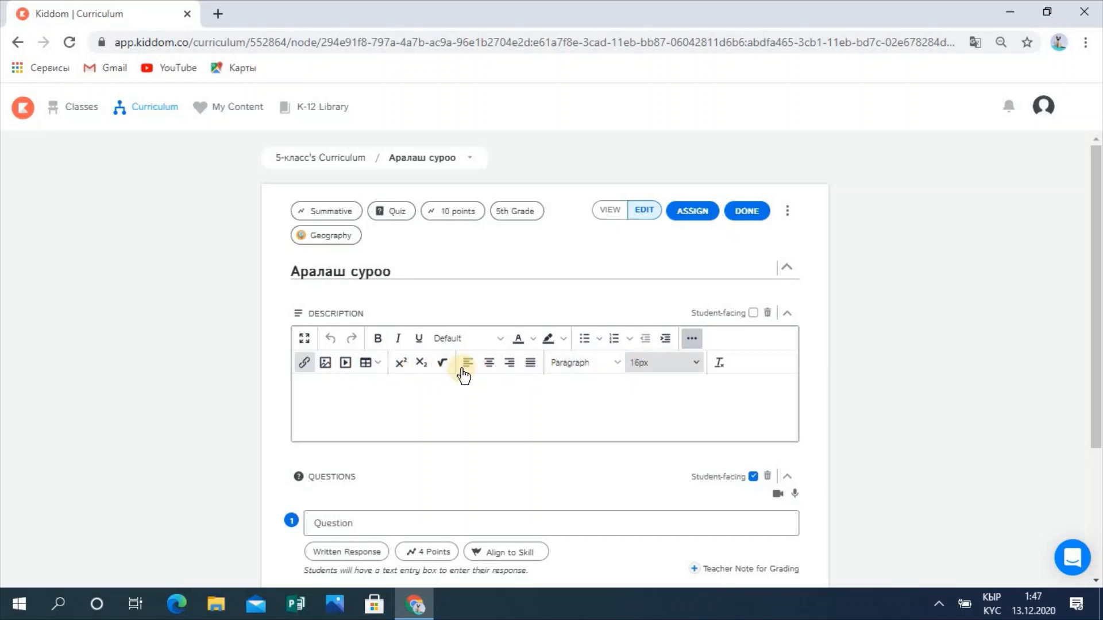
Step: Embed the pasted YouTube video link in the quiz description with Insert Media
left_click(345, 362)
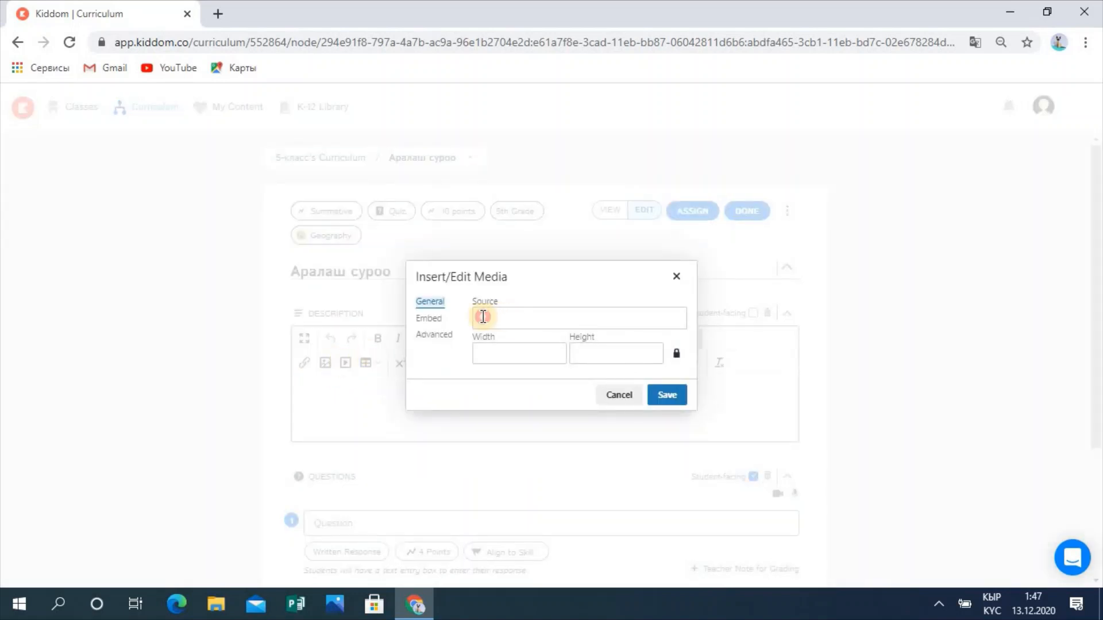
left_click(483, 317)
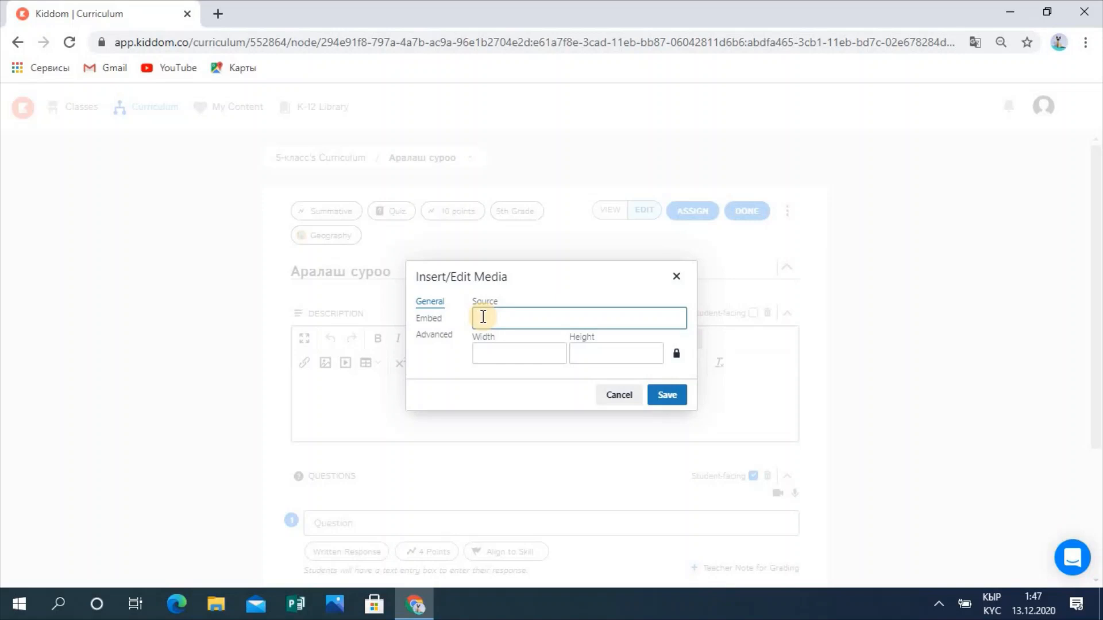
type("https://www.youtube.com/watch?v=KHJPv7om_tY")
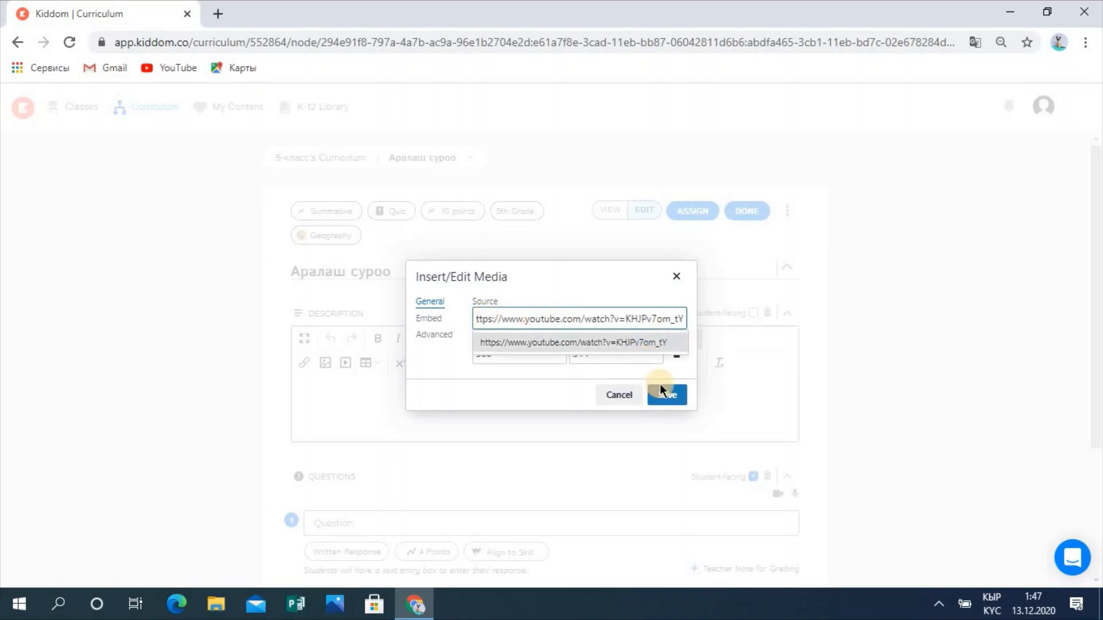
left_click(671, 395)
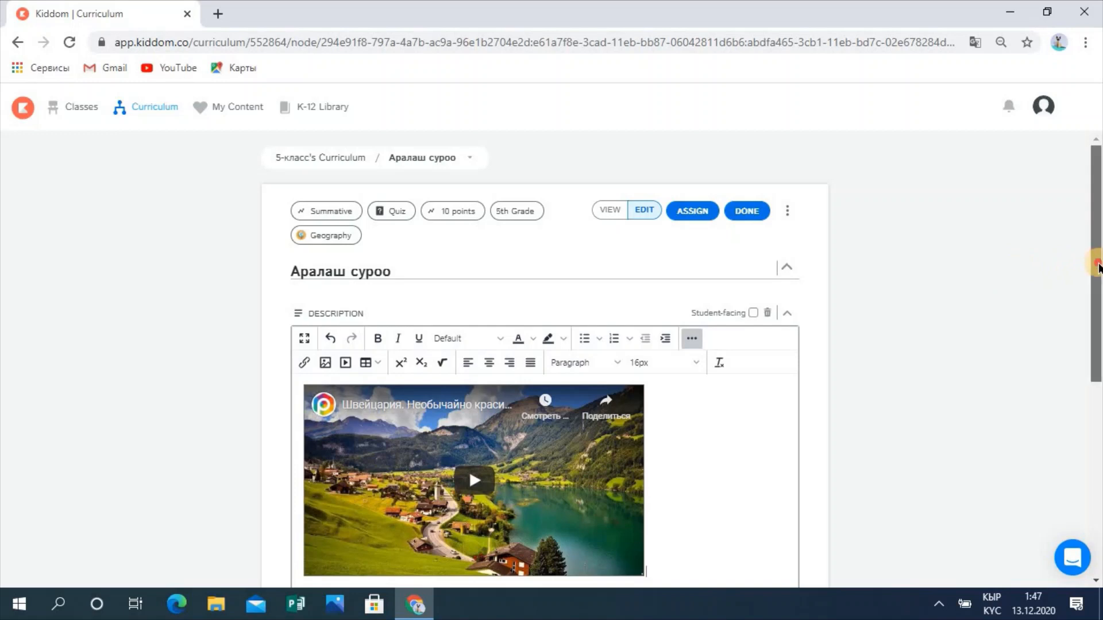
left_click_drag(1097, 253, 1098, 368)
scroll(1098, 368, "down", 1)
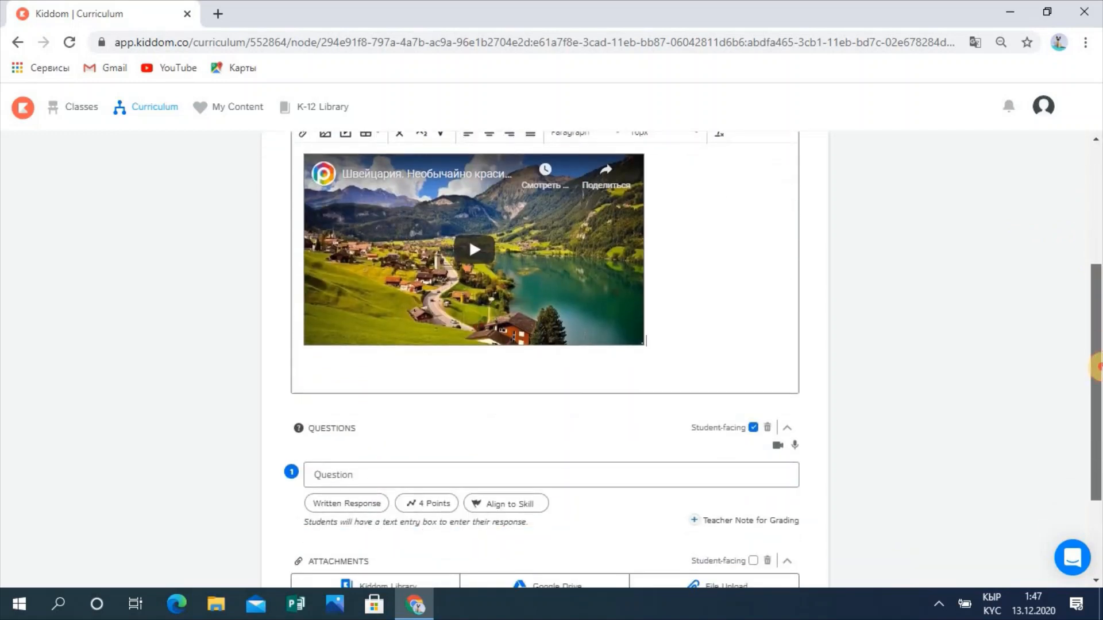
scroll(1098, 356, "down", 1)
scroll(1099, 339, "up", 3)
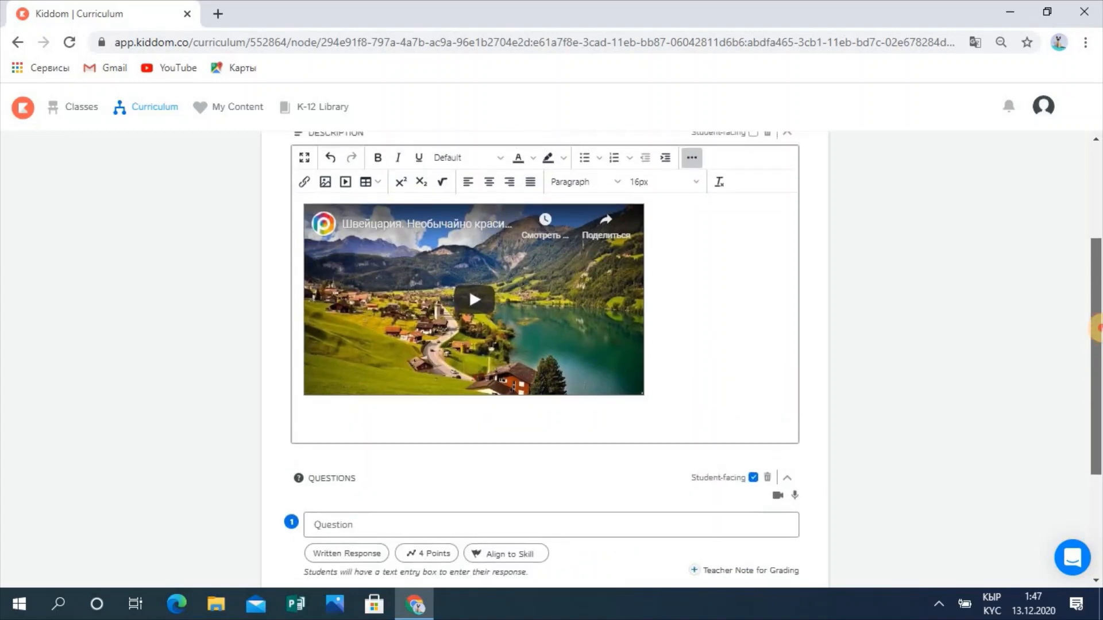
scroll(1099, 374, "down", 4)
scroll(1098, 425, "down", 2)
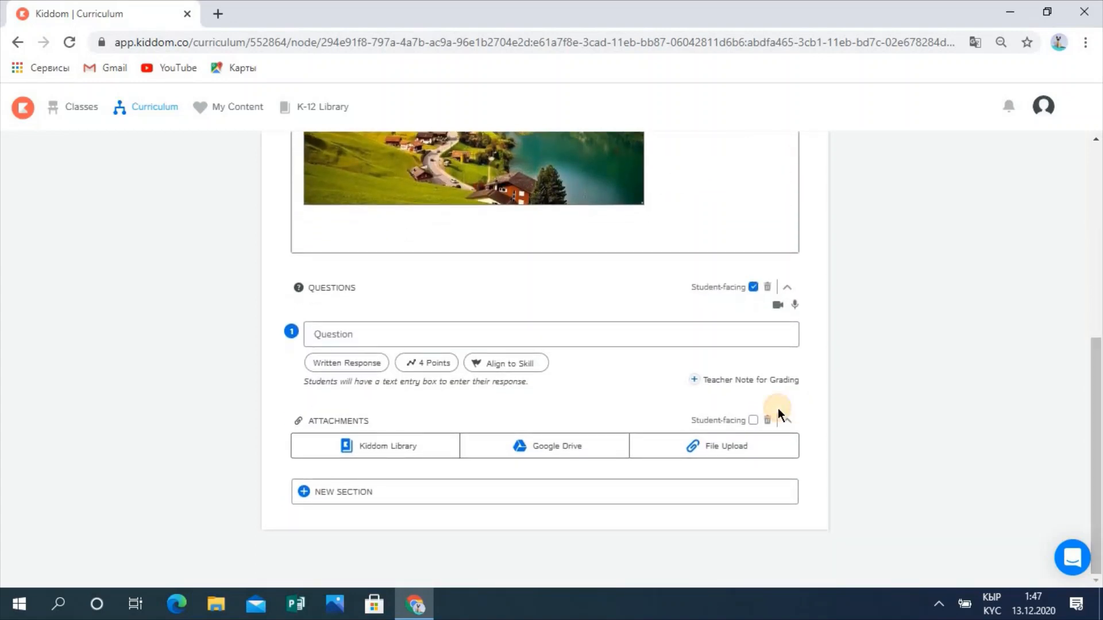
Step: Enter 'Жаз айларын жаз' as question 1's text and list the question-type options
left_click(525, 333)
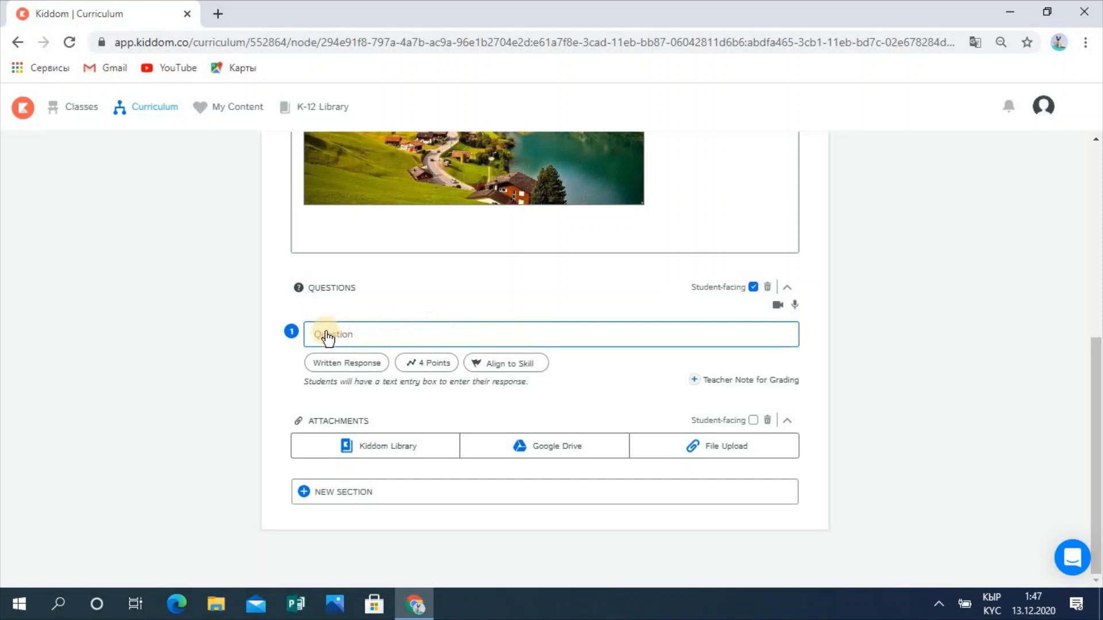
left_click(322, 289)
left_click(345, 337)
scroll(351, 336, "up", 3)
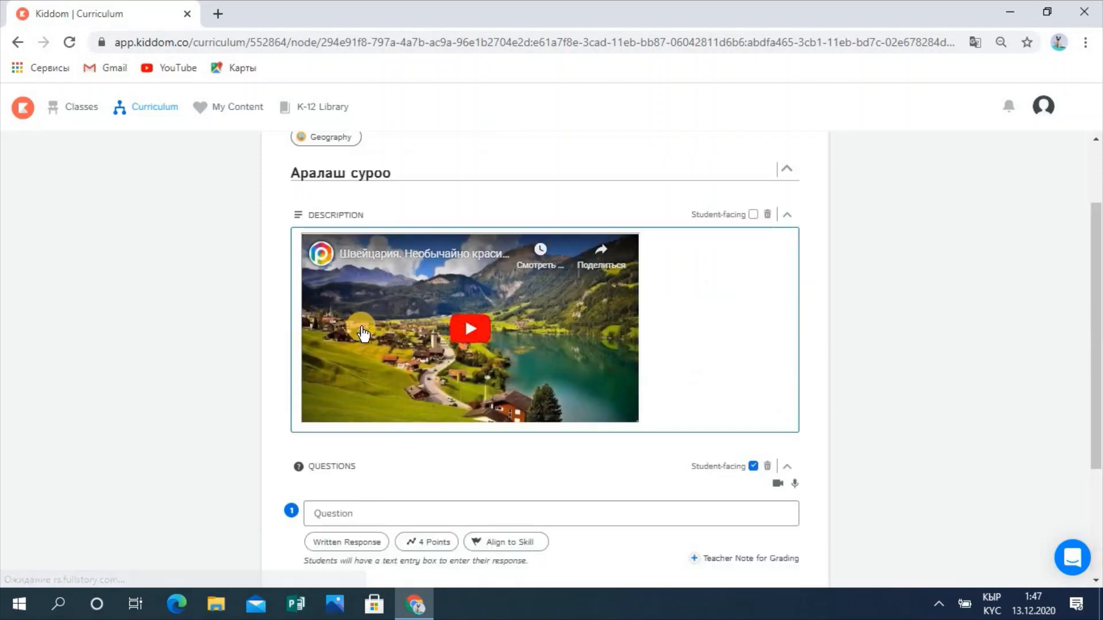
left_click(408, 520)
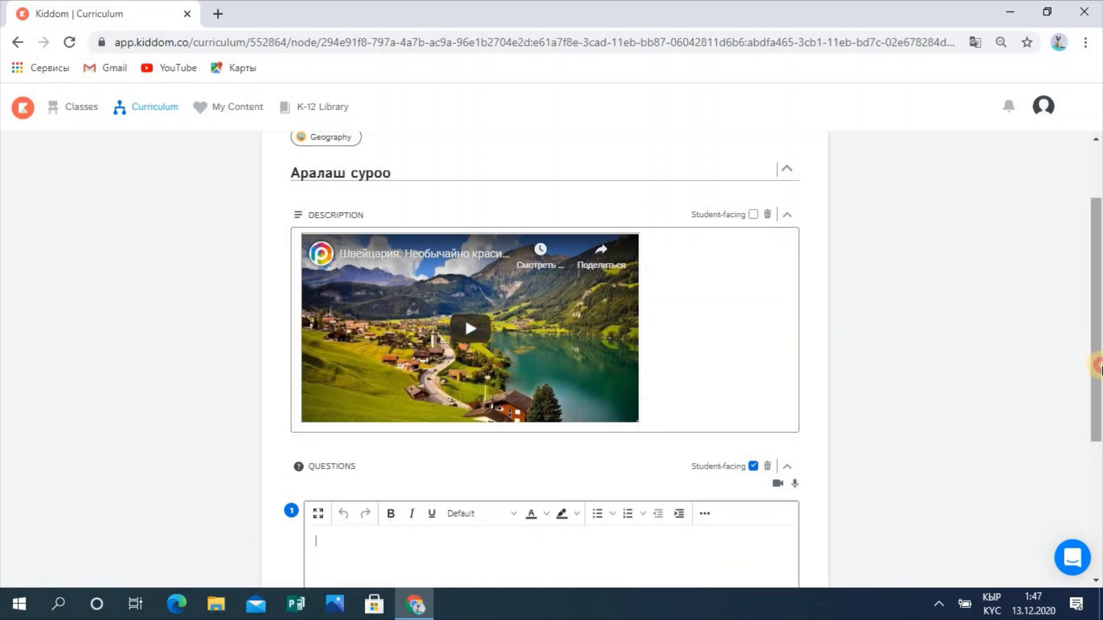
scroll(1099, 367, "down", 2)
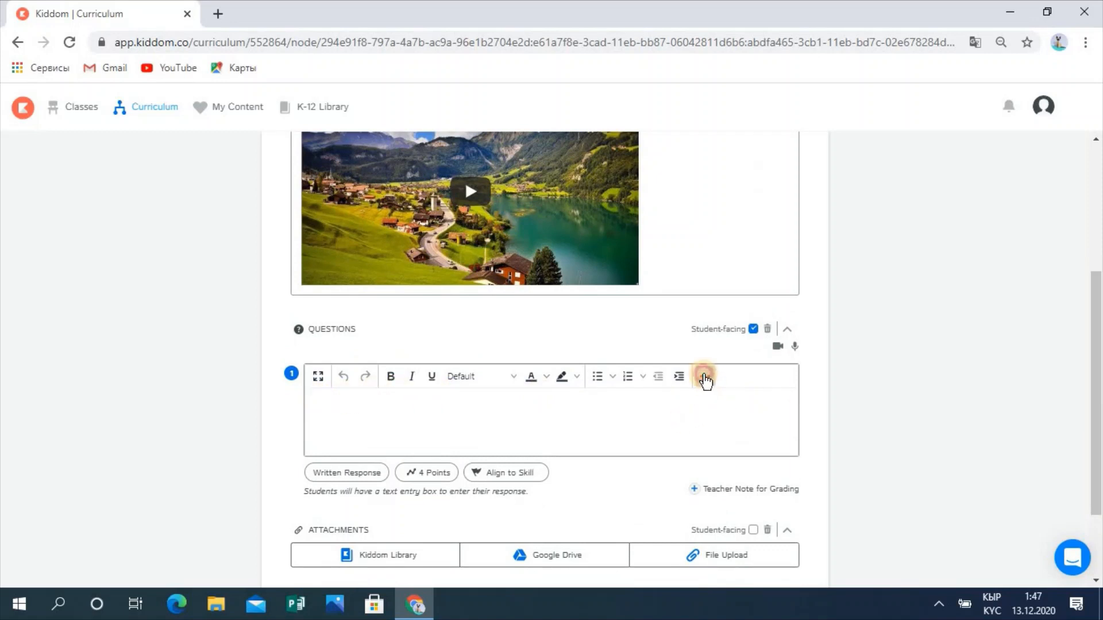
left_click(704, 377)
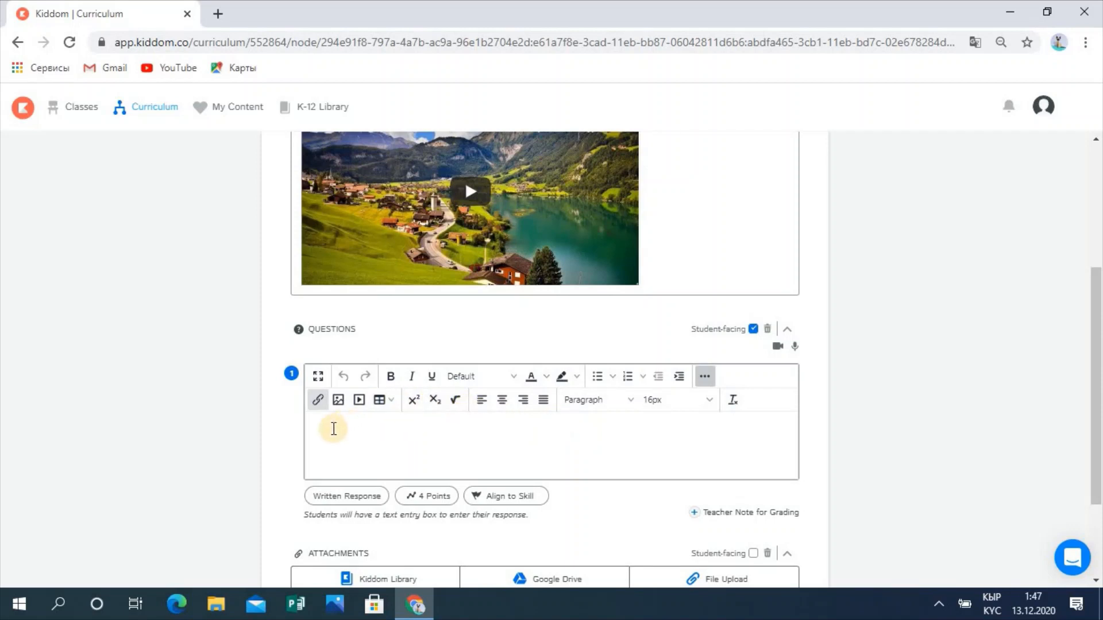
left_click(334, 429)
type("Жа")
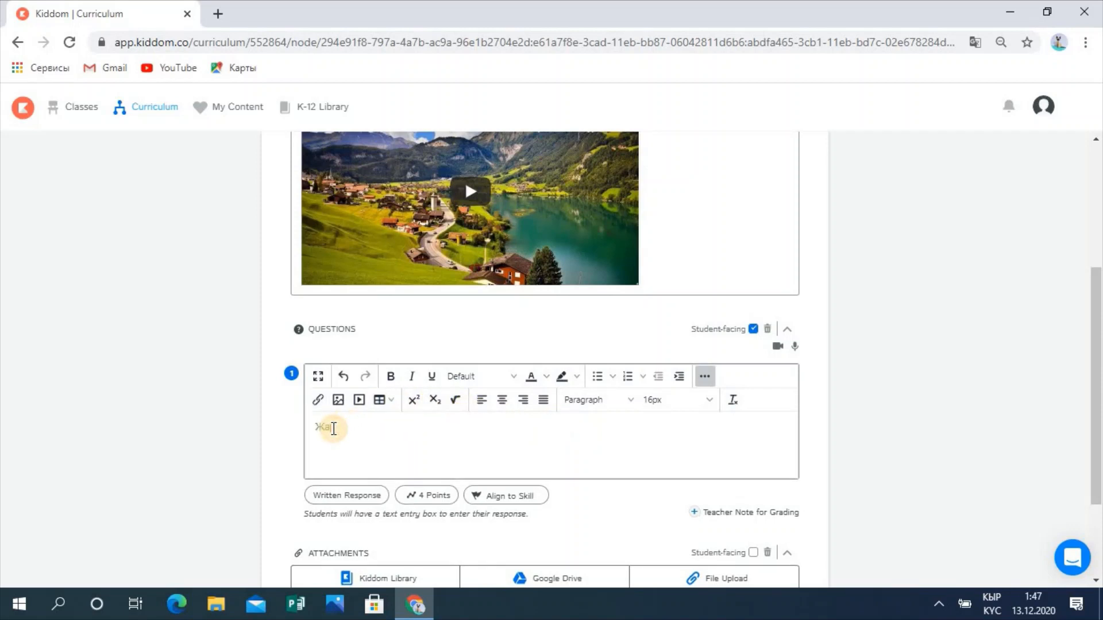
type("гдайлары")
type("н жаз")
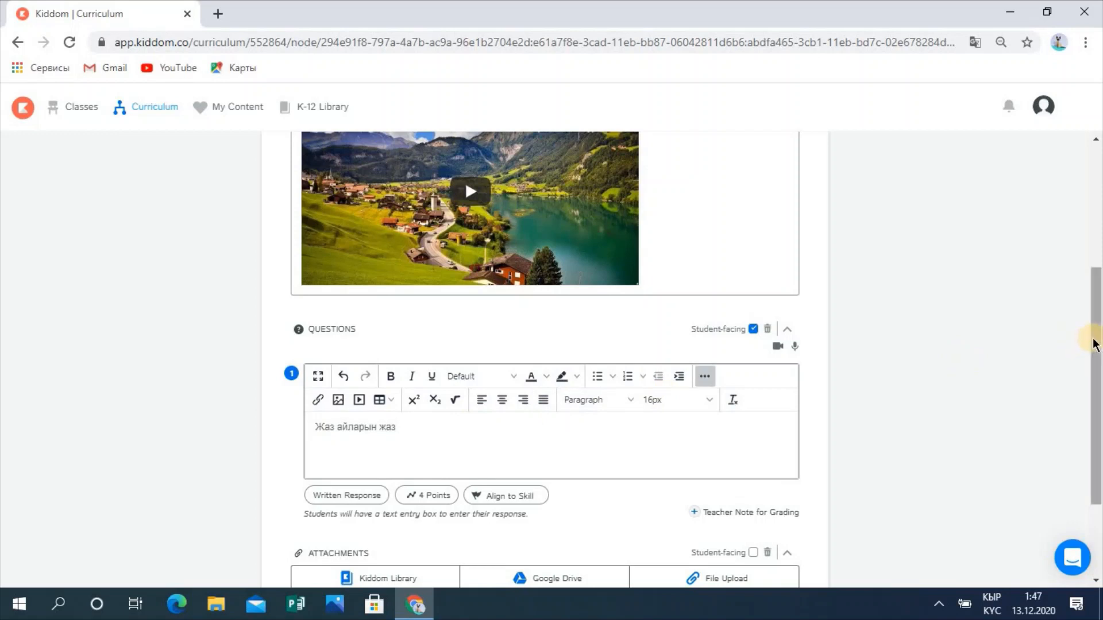
scroll(1099, 349, "down", 2)
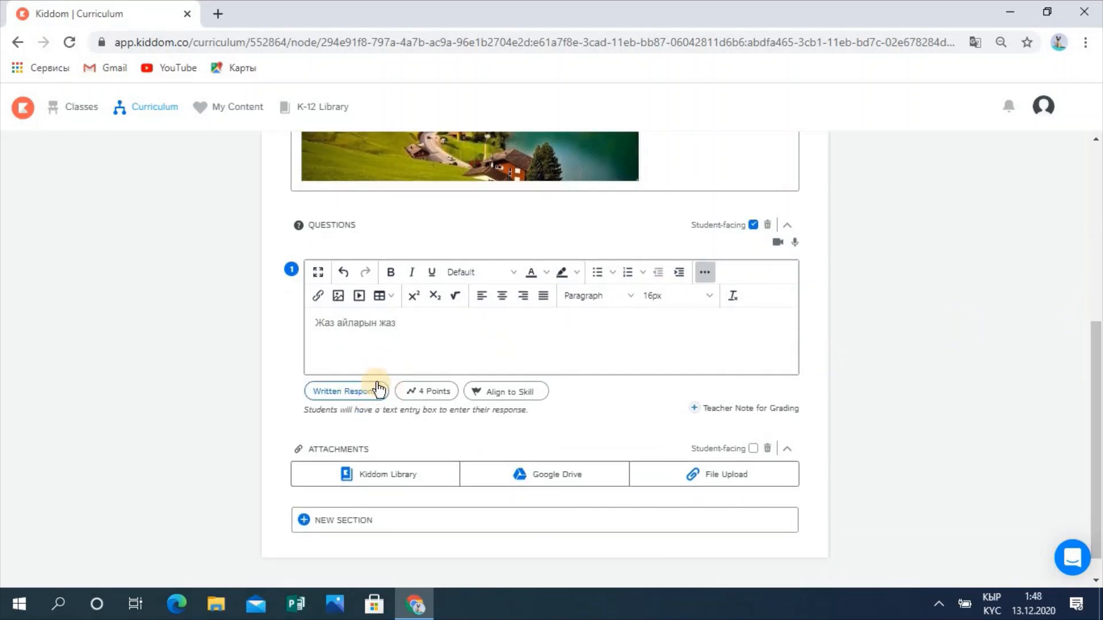
left_click(343, 401)
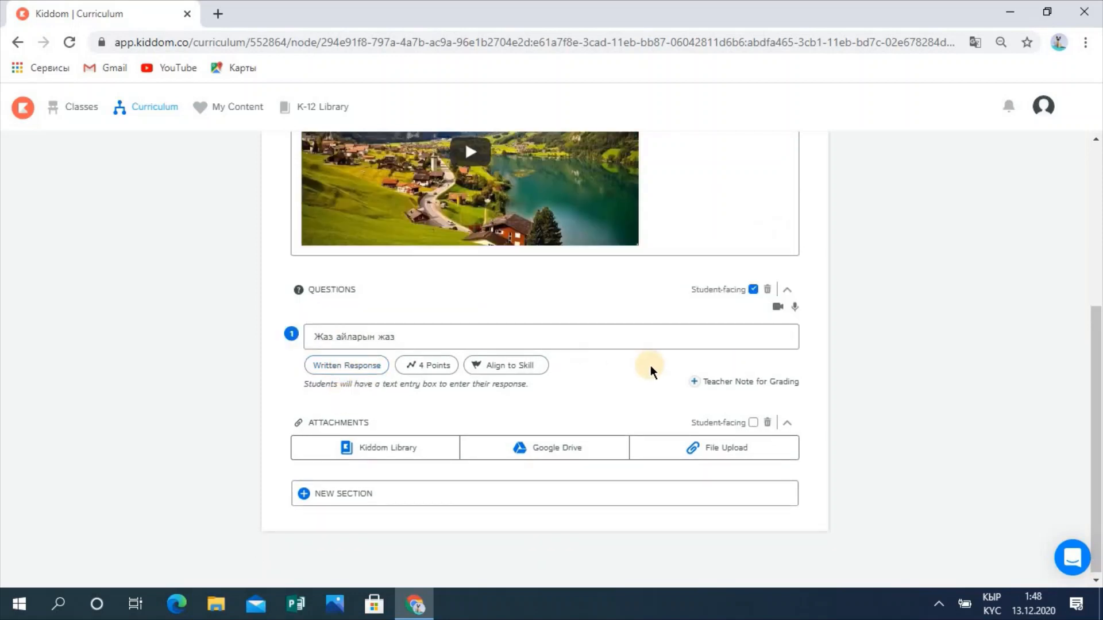
left_click(345, 367)
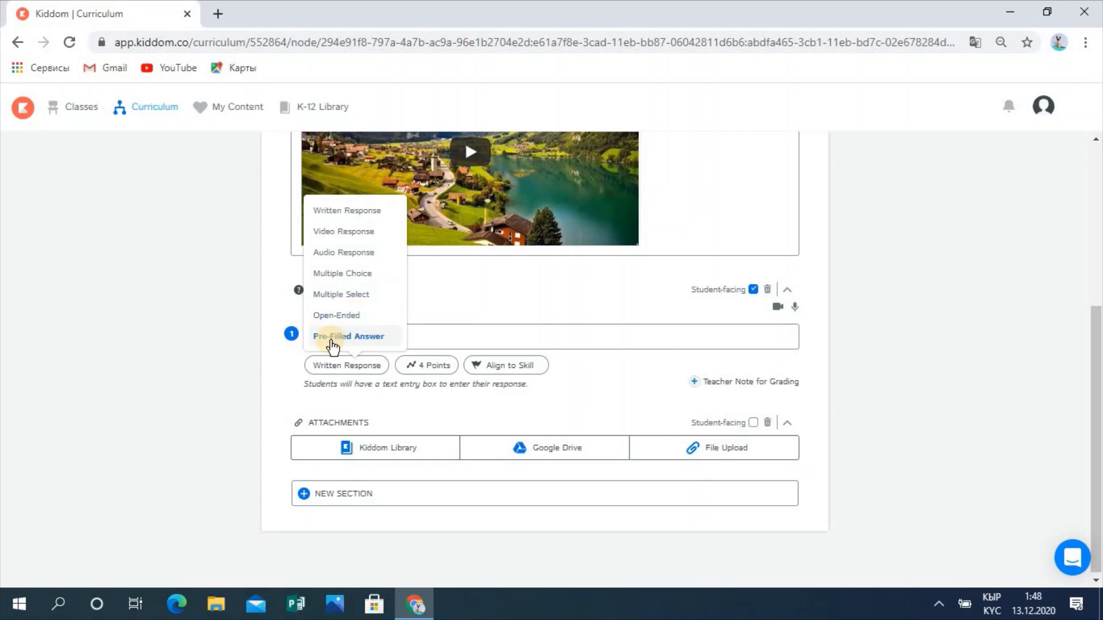
Step: Make question 1 Multiple Choice with answers A март and B апрель
left_click(362, 278)
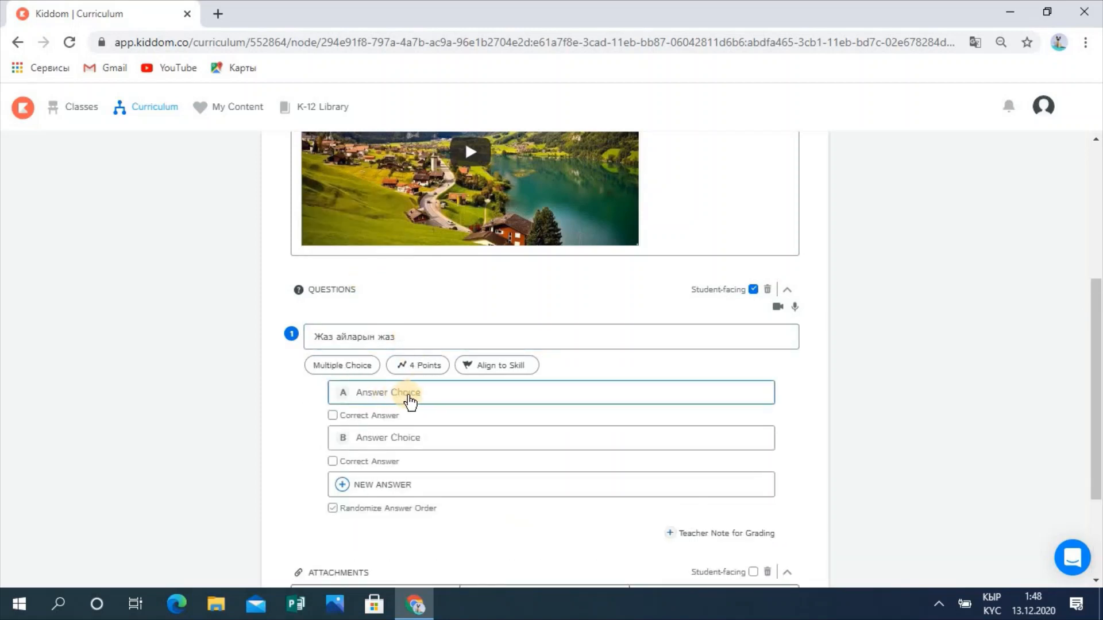
left_click(400, 401)
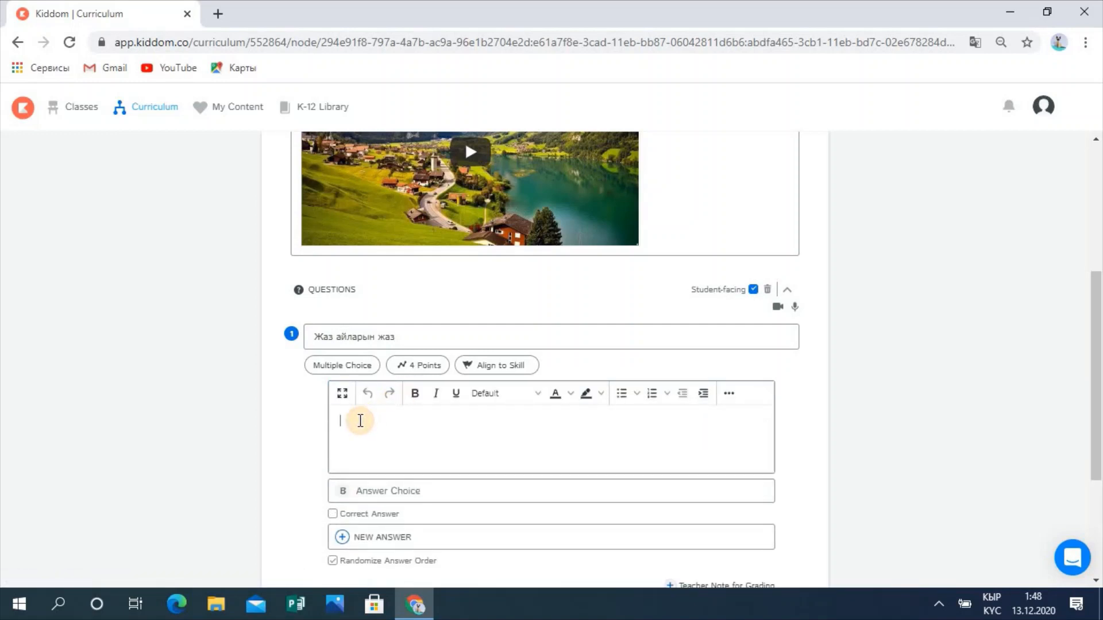
type("март")
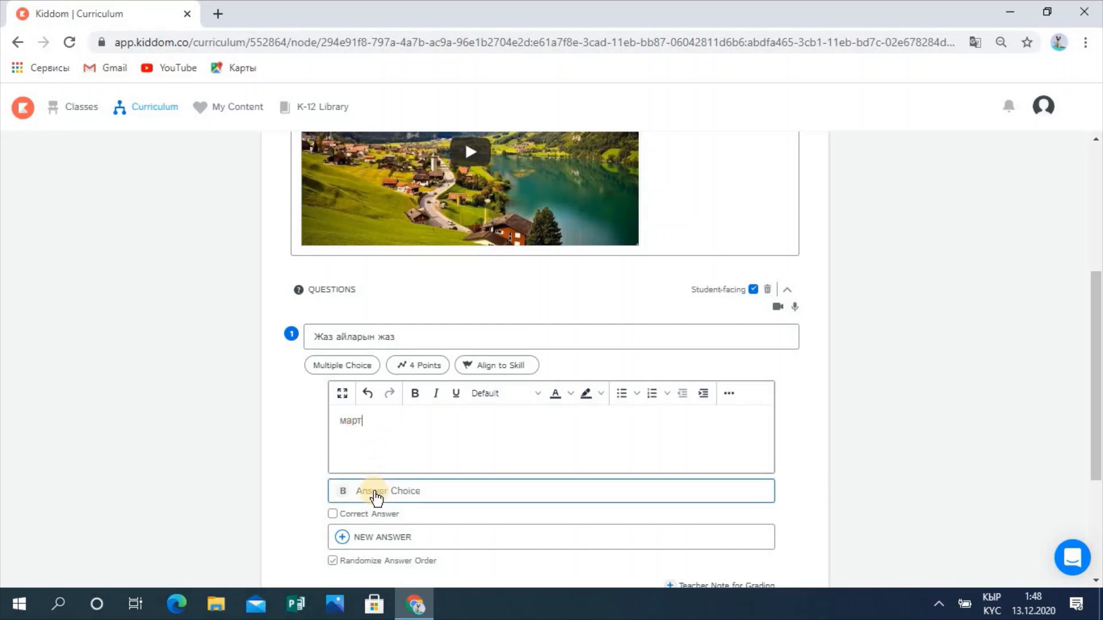
scroll(1091, 370, "down", 2)
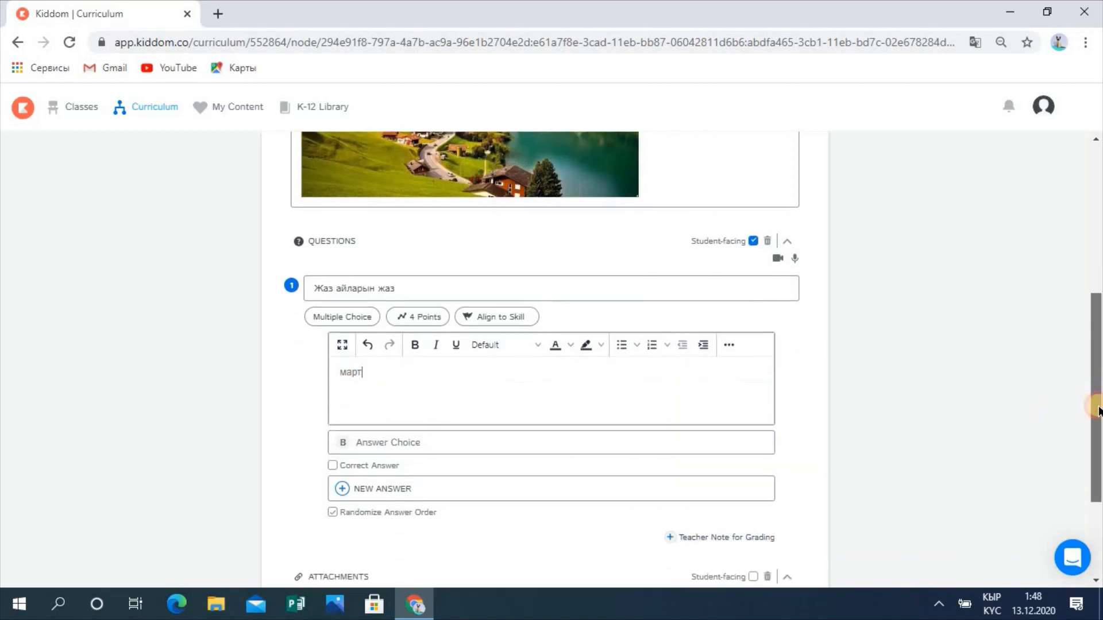
left_click(554, 401)
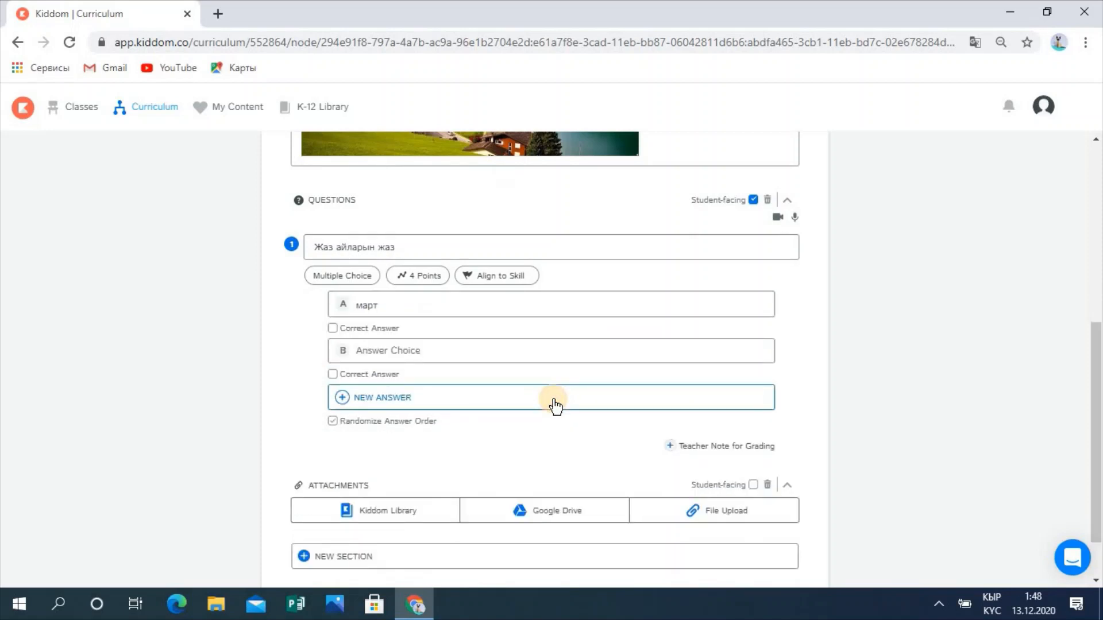
left_click(409, 350)
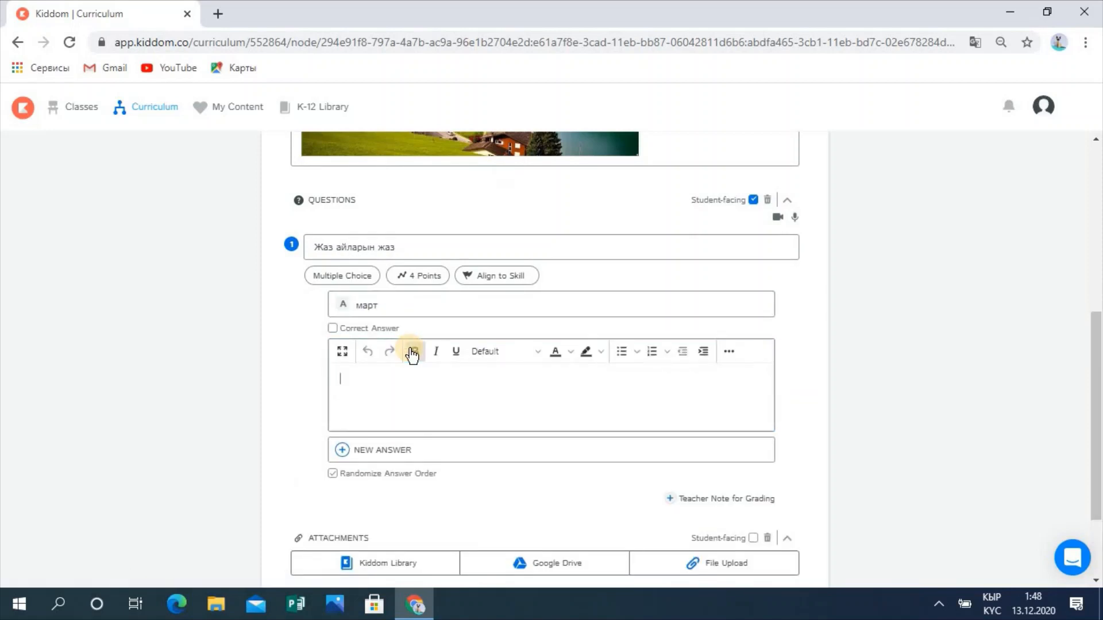
left_click(363, 396)
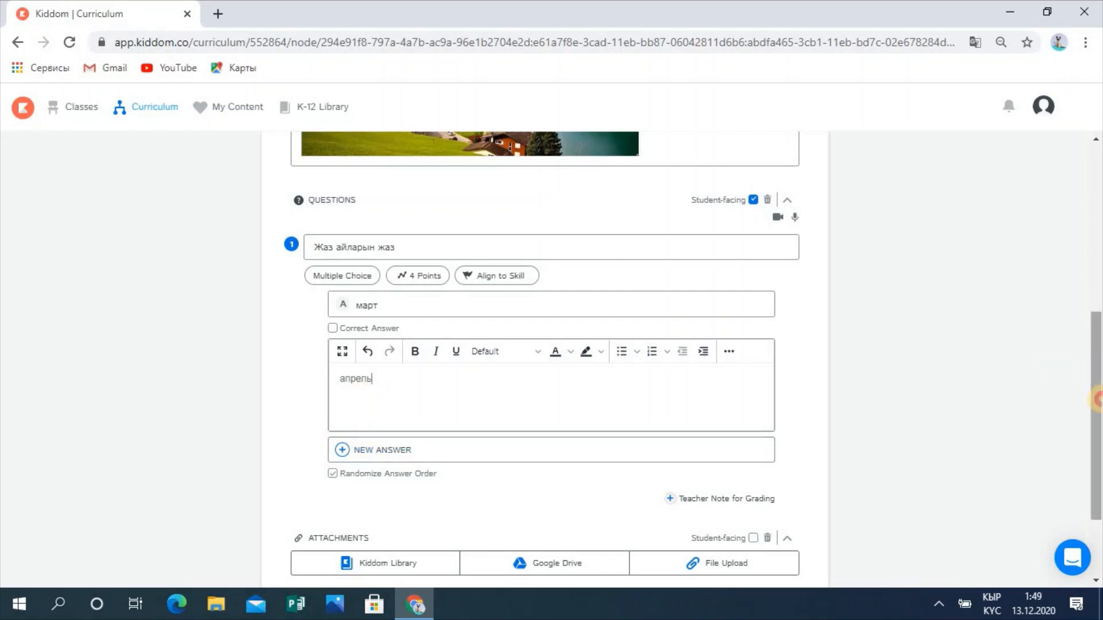
left_click_drag(1097, 400, 1098, 449)
Step: Add answer choices C май and D июнь
left_click(370, 343)
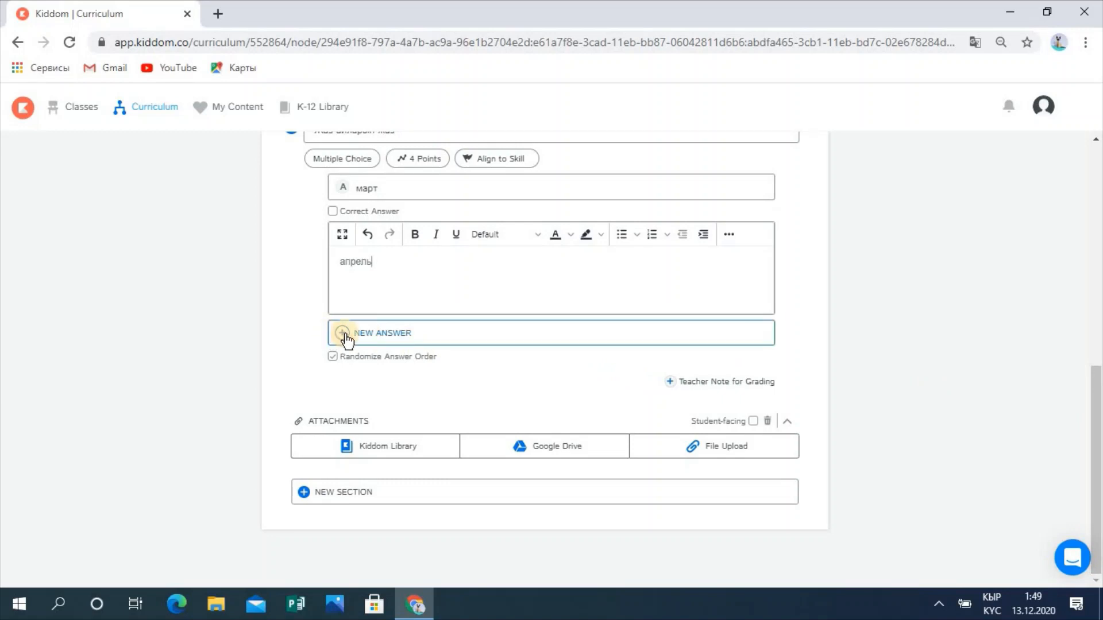
left_click(380, 338)
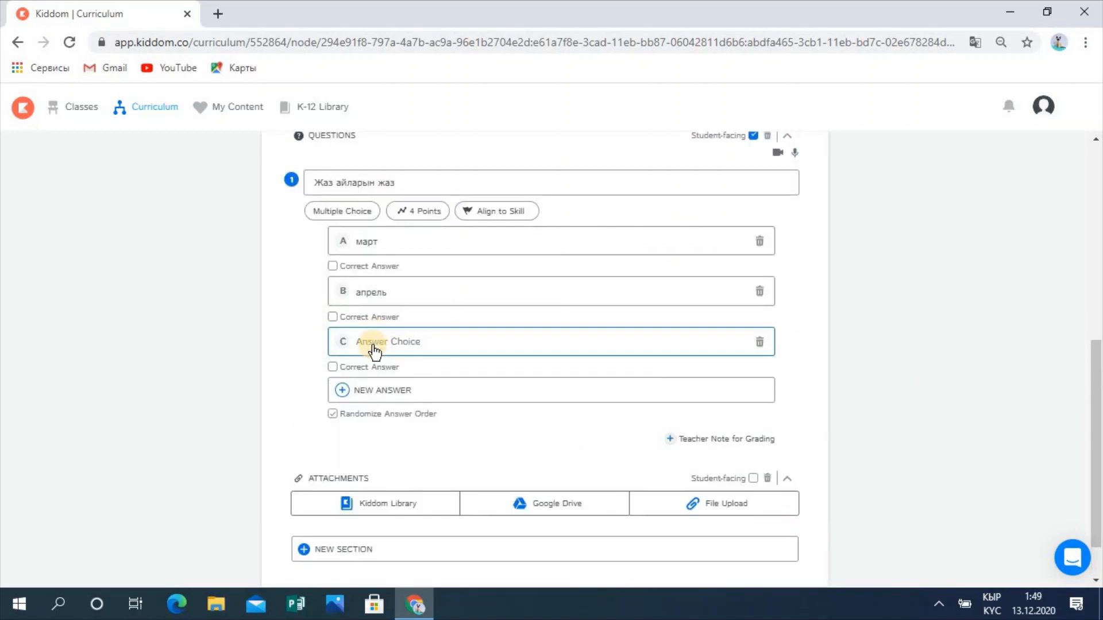
left_click(371, 343)
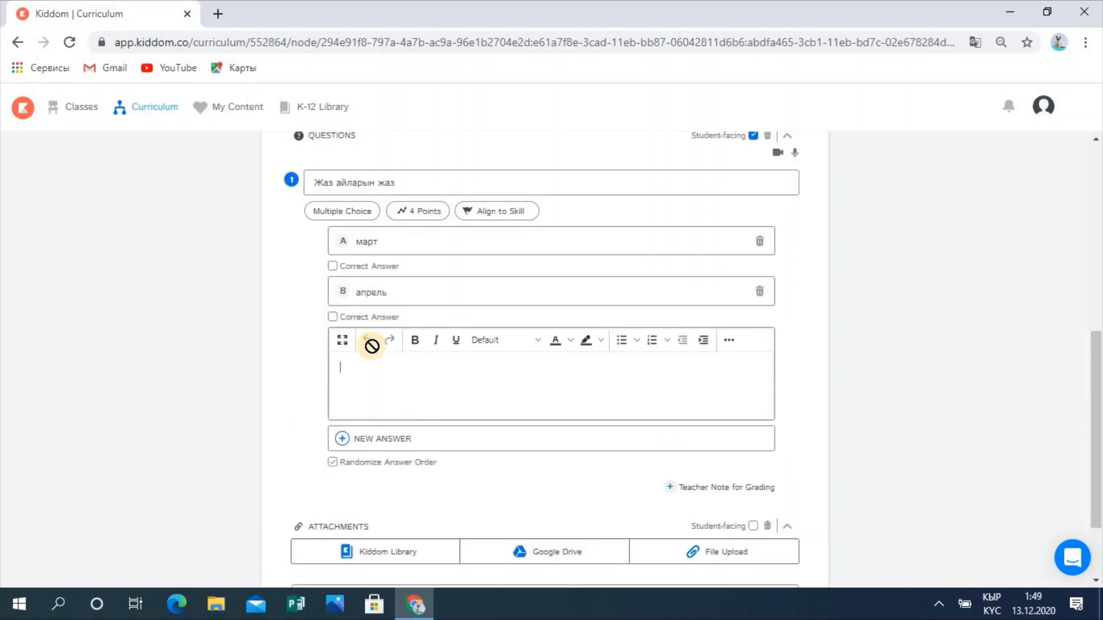
type("май")
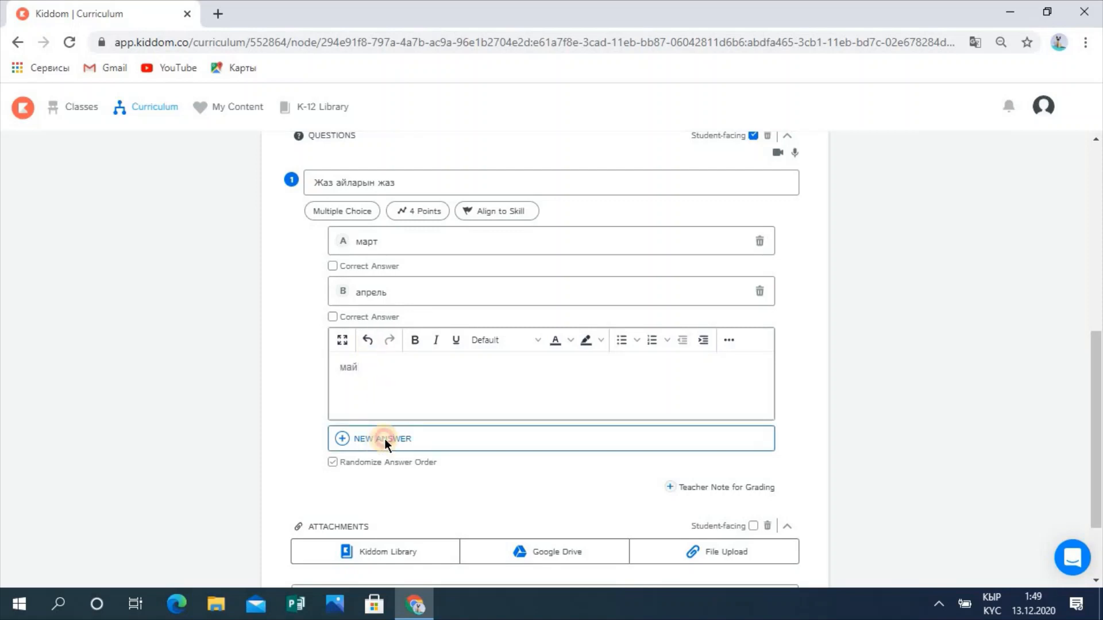
left_click(384, 439)
left_click(383, 393)
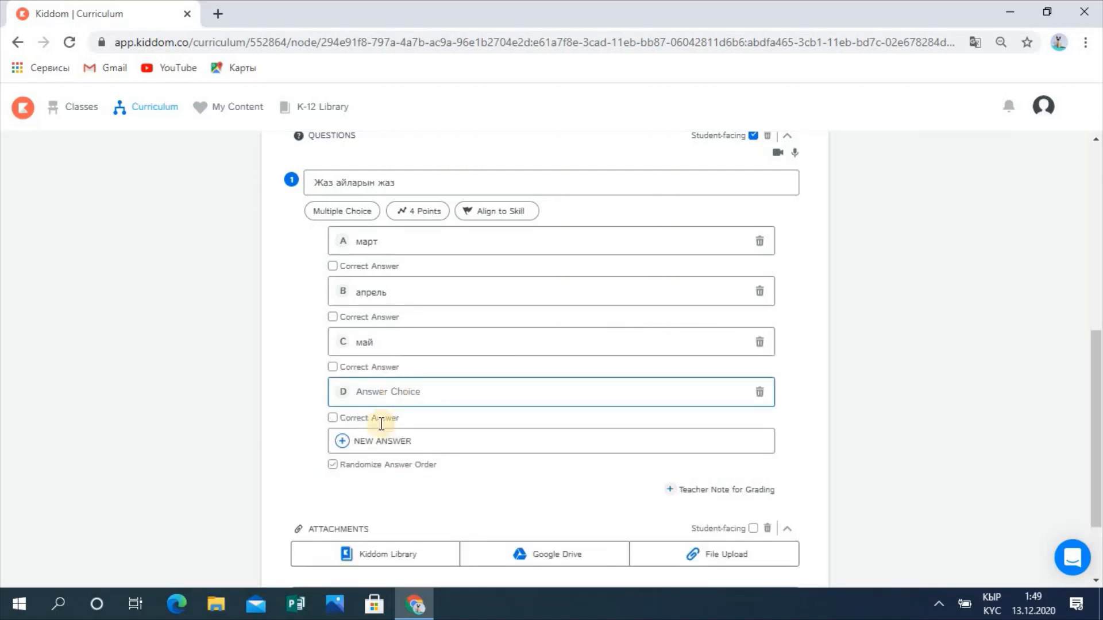
left_click(385, 399)
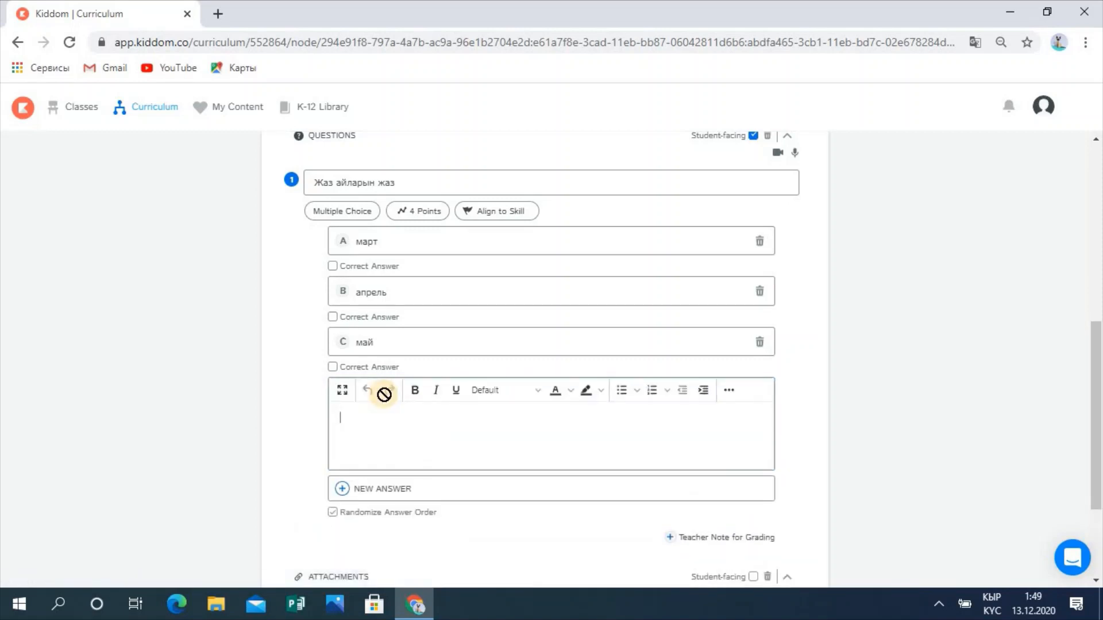
type("июнь")
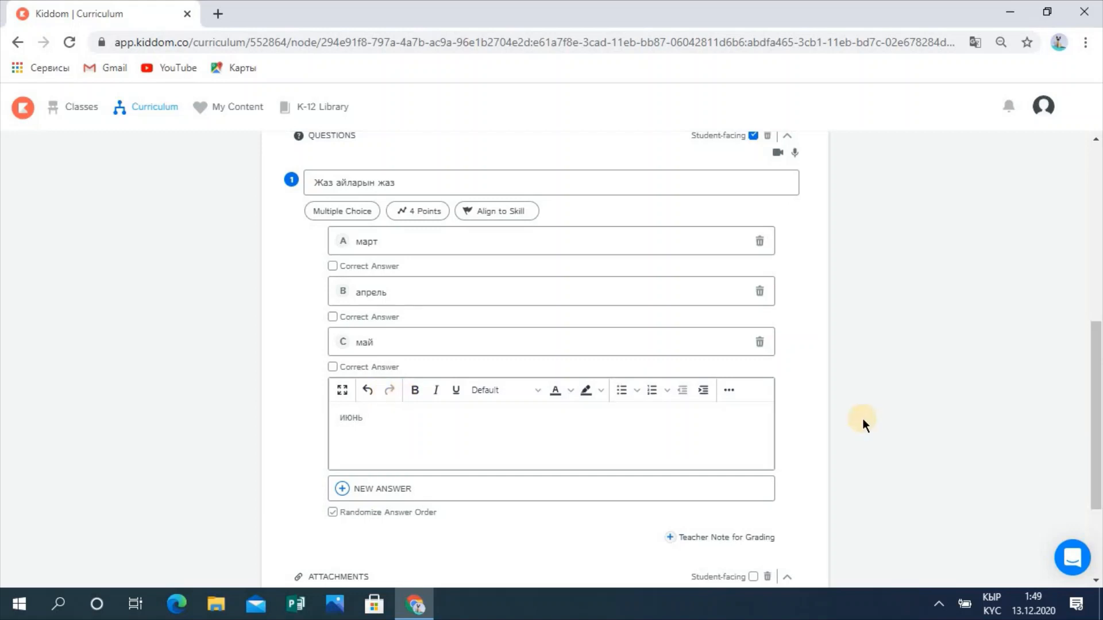
scroll(1096, 403, "down", 1)
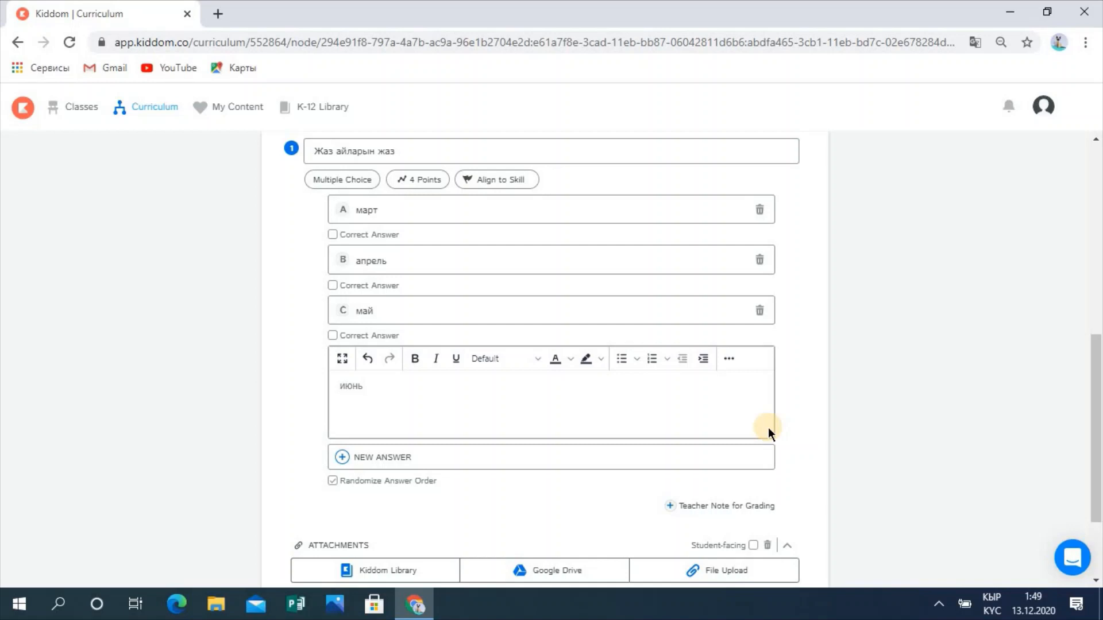
Step: Add август as a new answer choice and delete the май choice
left_click(523, 457)
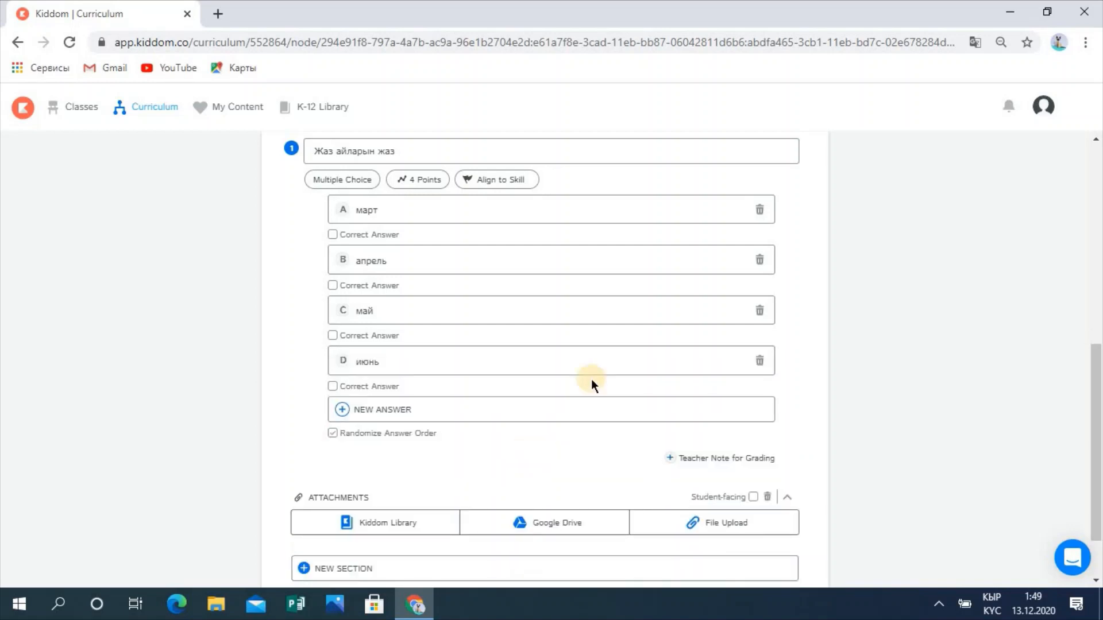
left_click(455, 409)
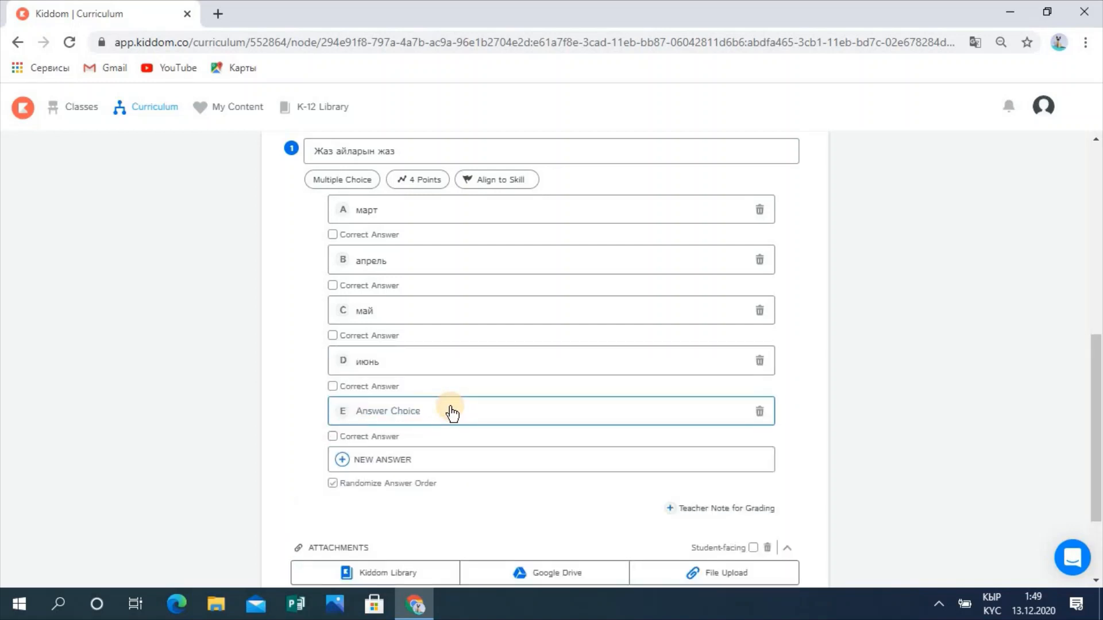
left_click(432, 411)
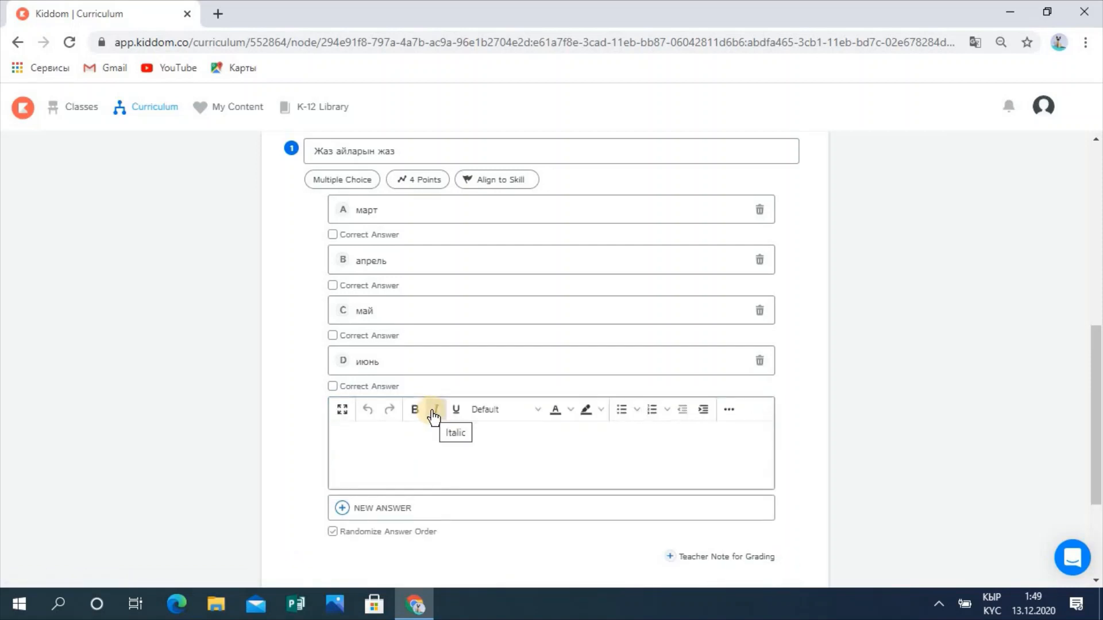
type("август")
left_click(984, 446)
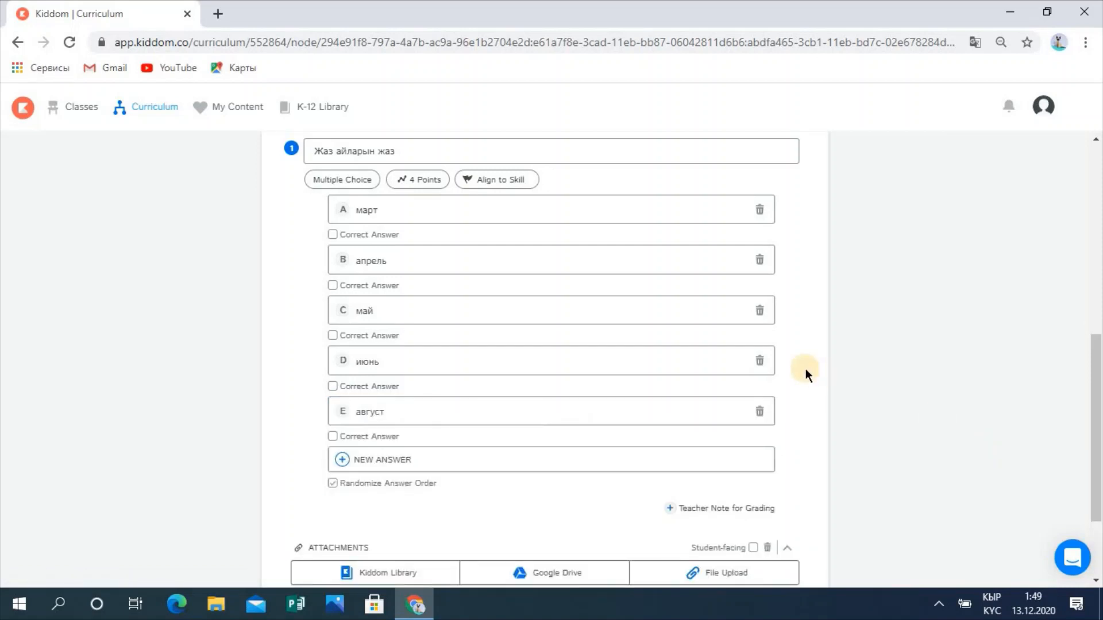
left_click(760, 311)
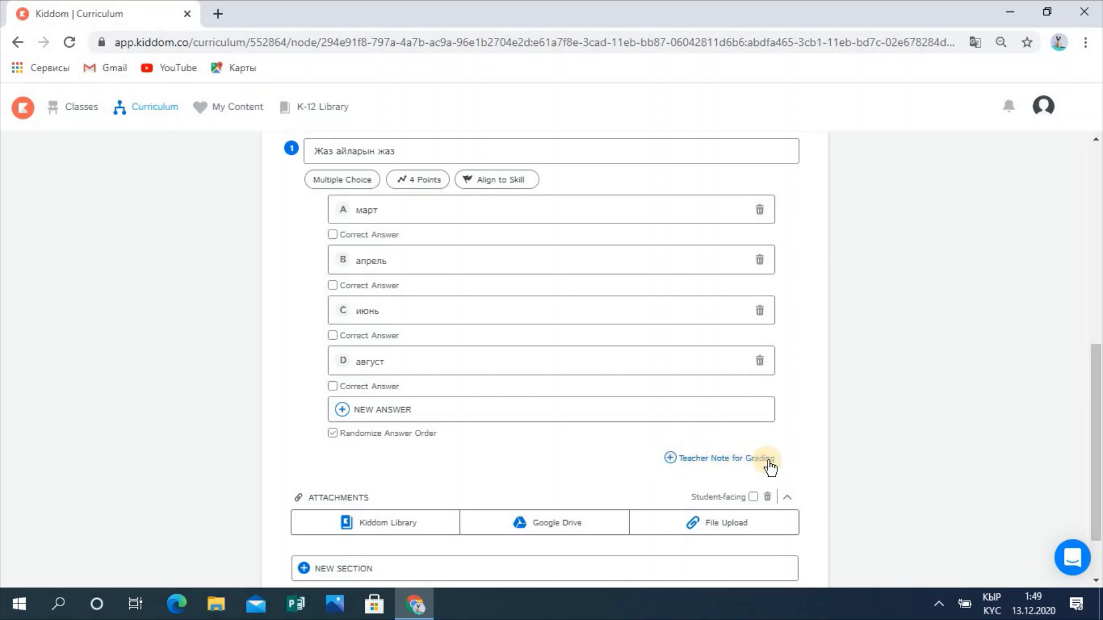
Step: Tick март and апрель as correct answers, then scroll back to the quiz top
left_click(332, 235)
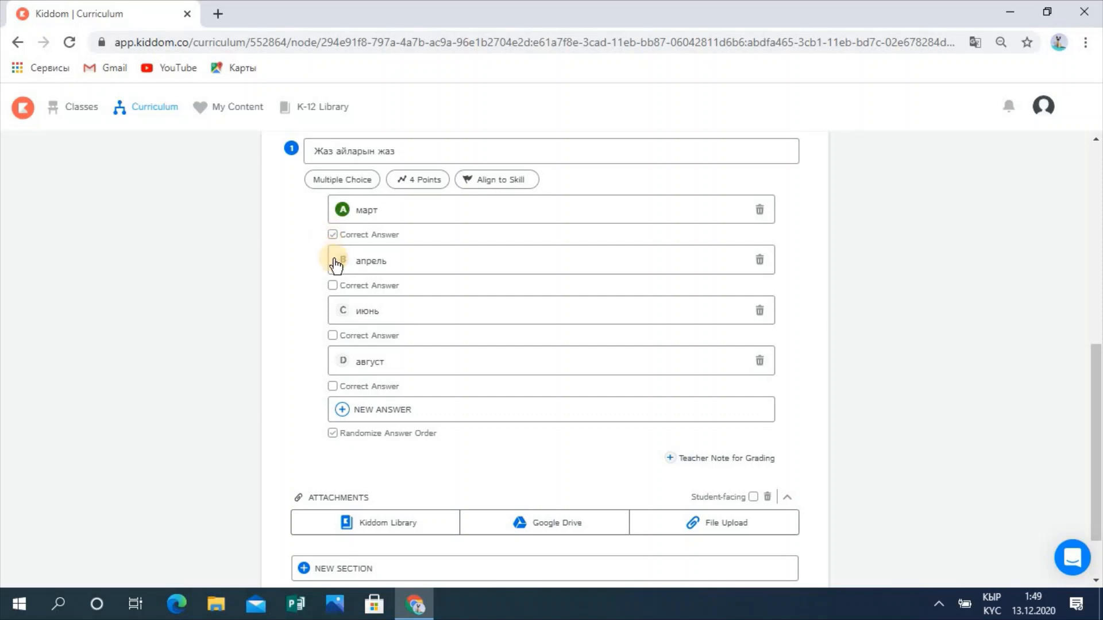
left_click(333, 286)
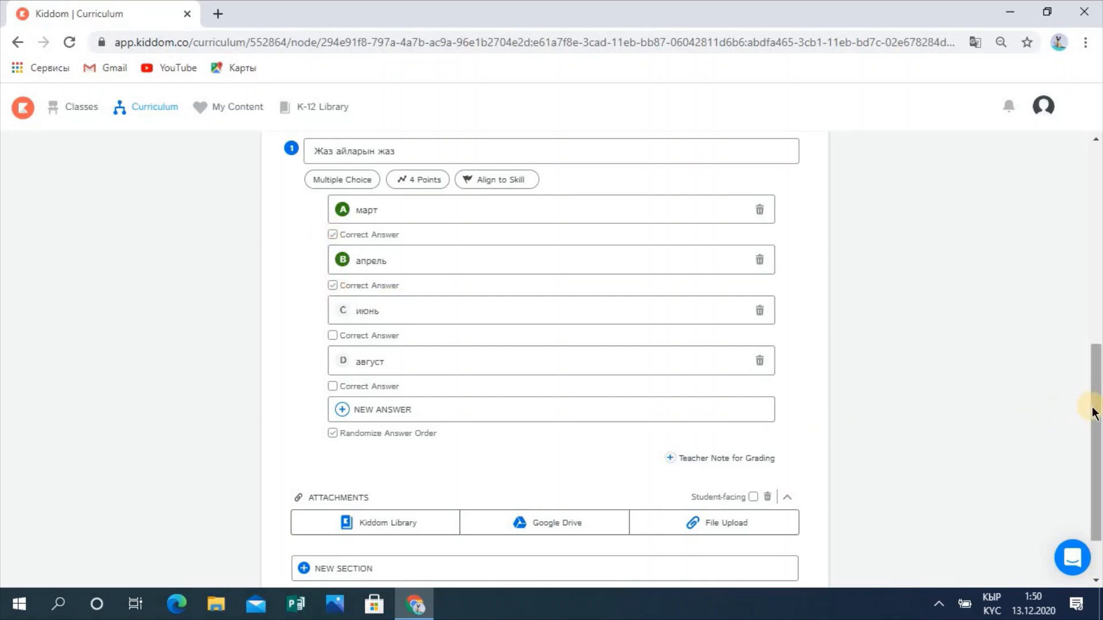
left_click_drag(1093, 407, 1097, 455)
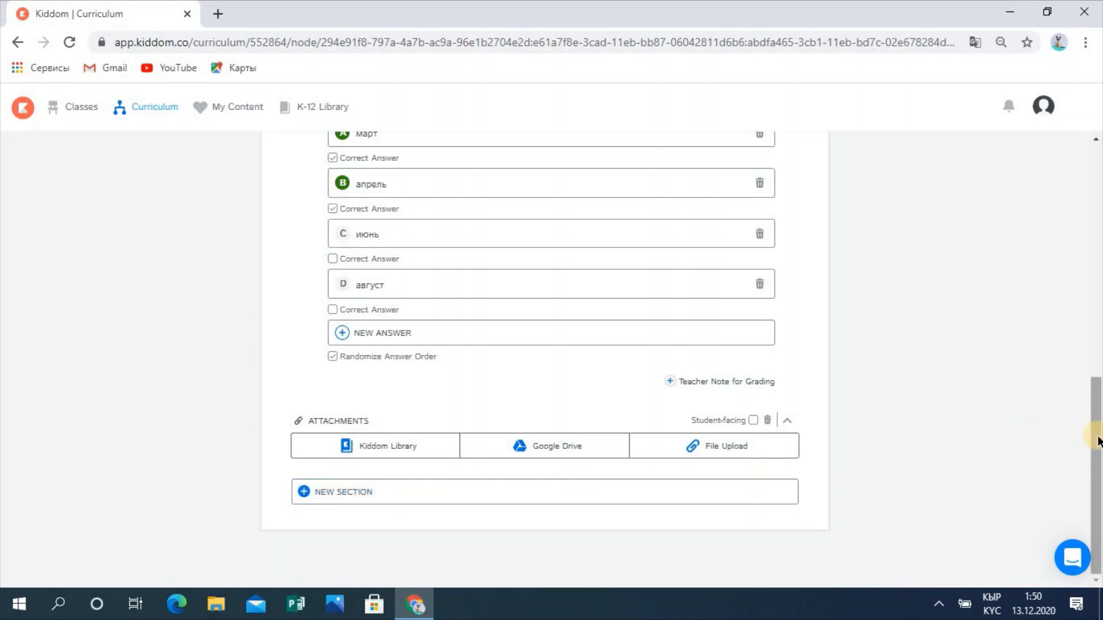
left_click_drag(1097, 438, 1099, 192)
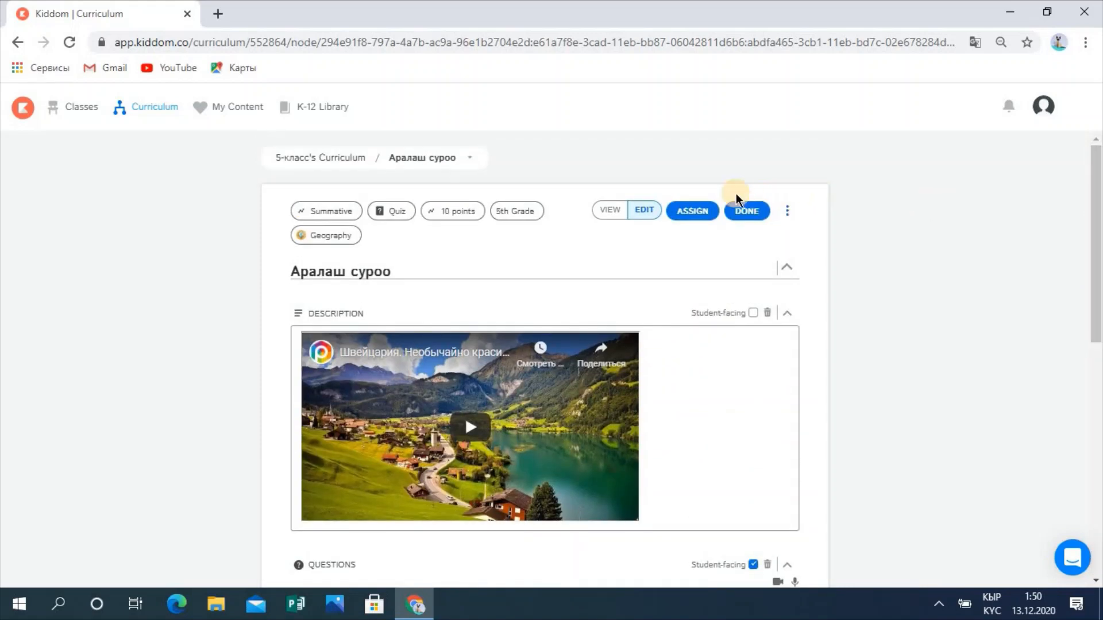
Step: Finish editing the quiz and dismiss the Timeline planner and master curriculum intro cards
left_click(739, 214)
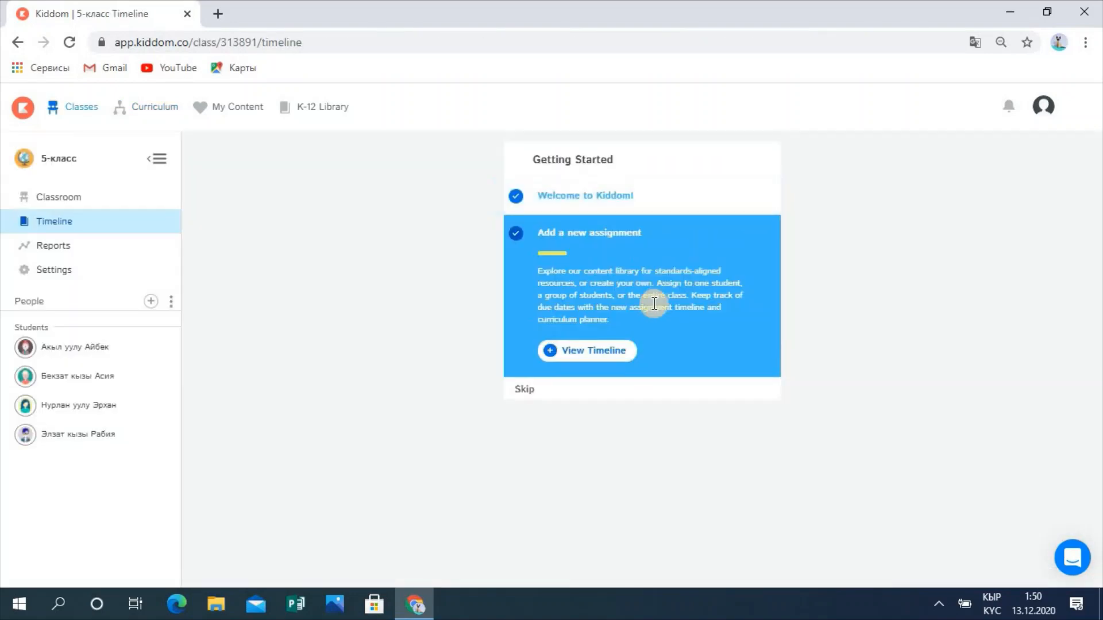
left_click(597, 352)
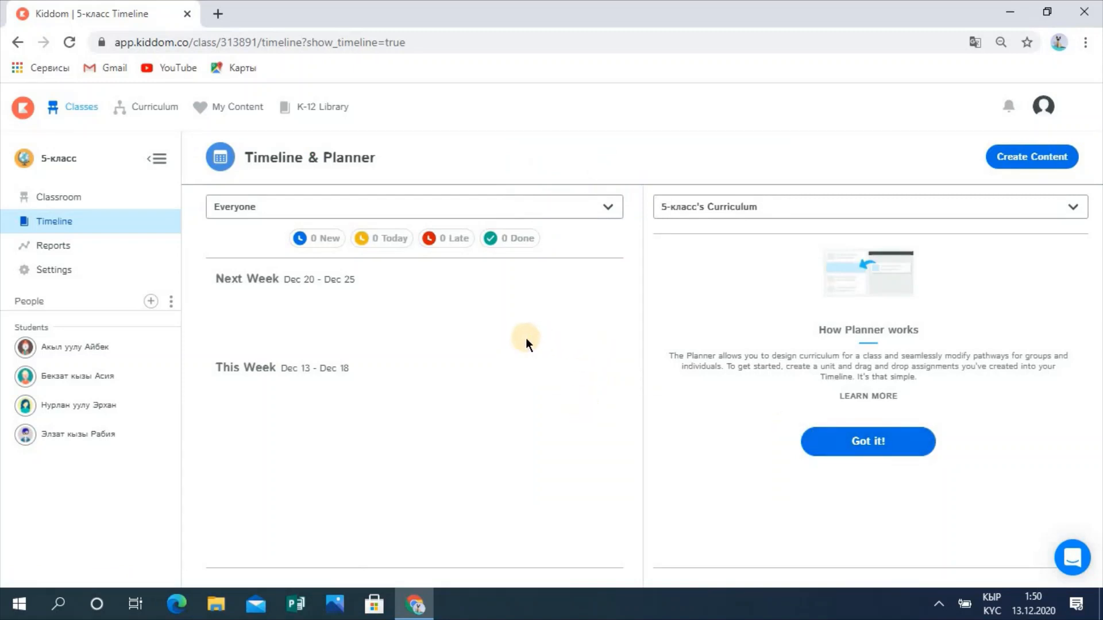
left_click(854, 443)
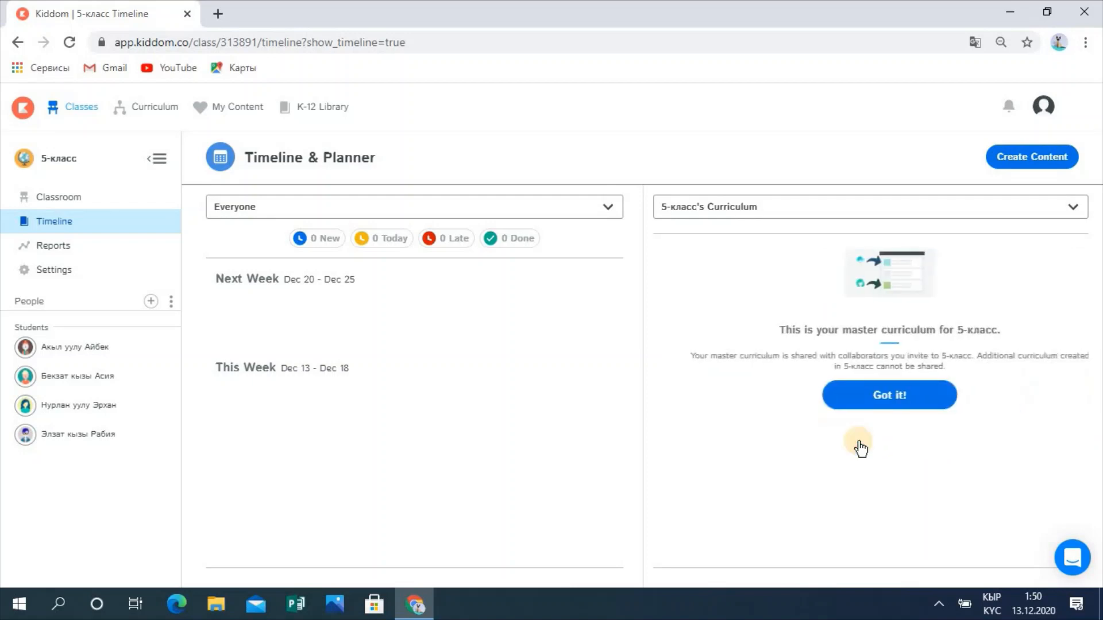
left_click(877, 393)
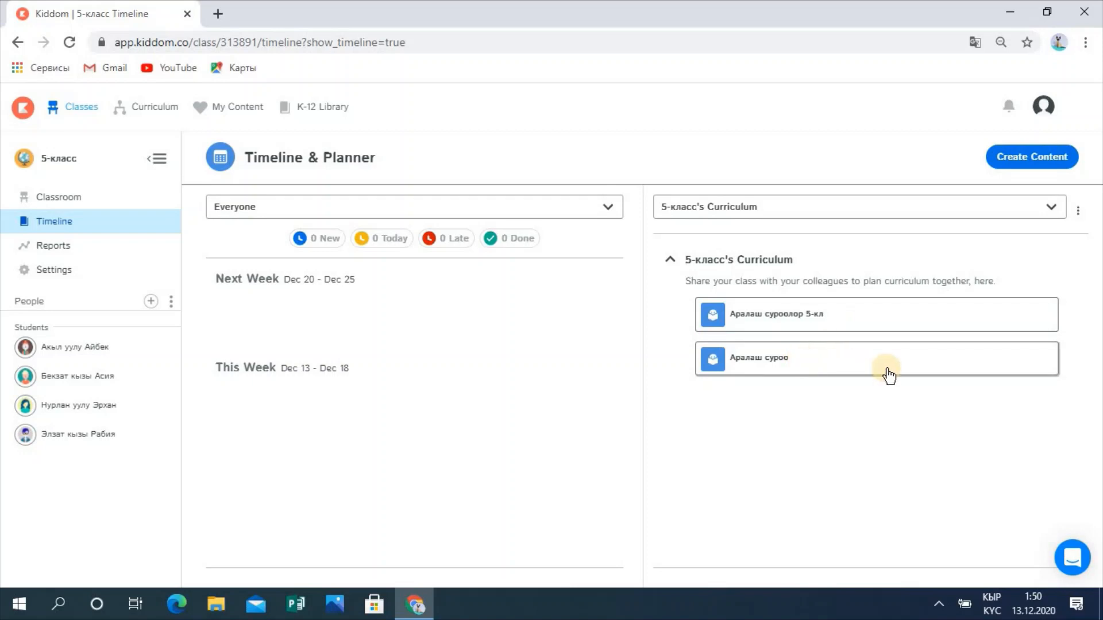
Step: Review the Аралаш суроо quiz in read-only VIEW mode, then return to the 5-класс class
left_click(806, 365)
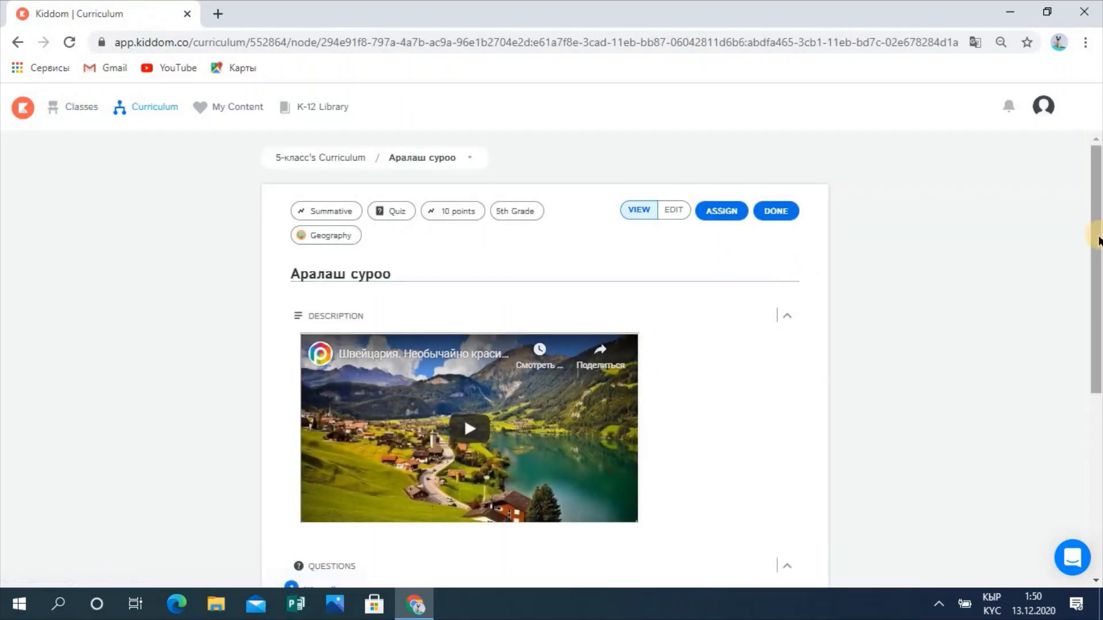
left_click_drag(1096, 297, 1085, 233)
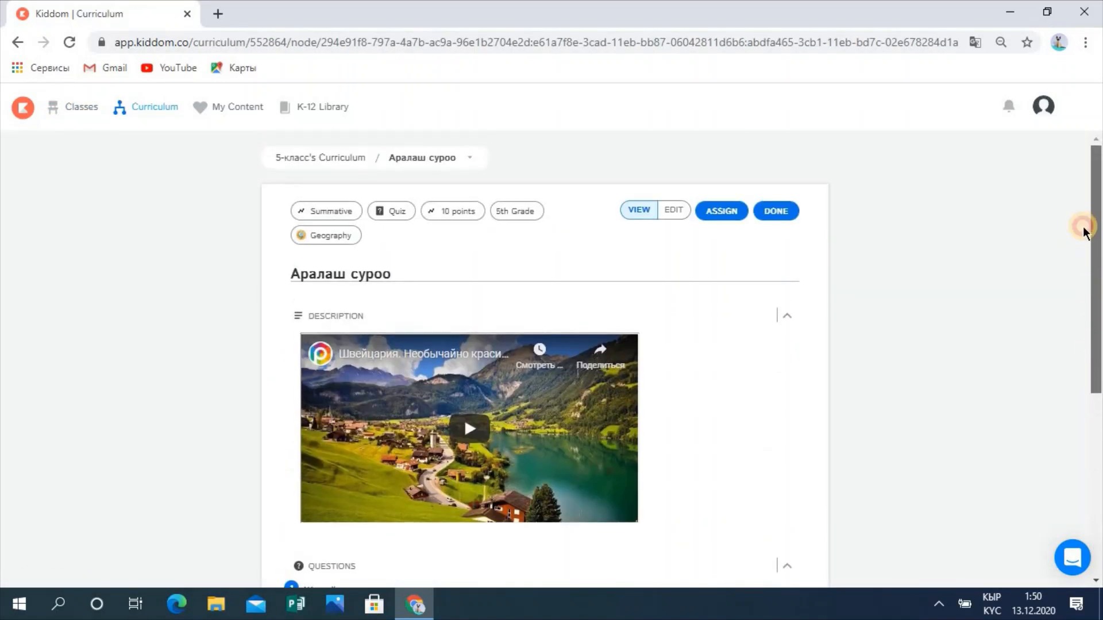
left_click(641, 218)
left_click(634, 218)
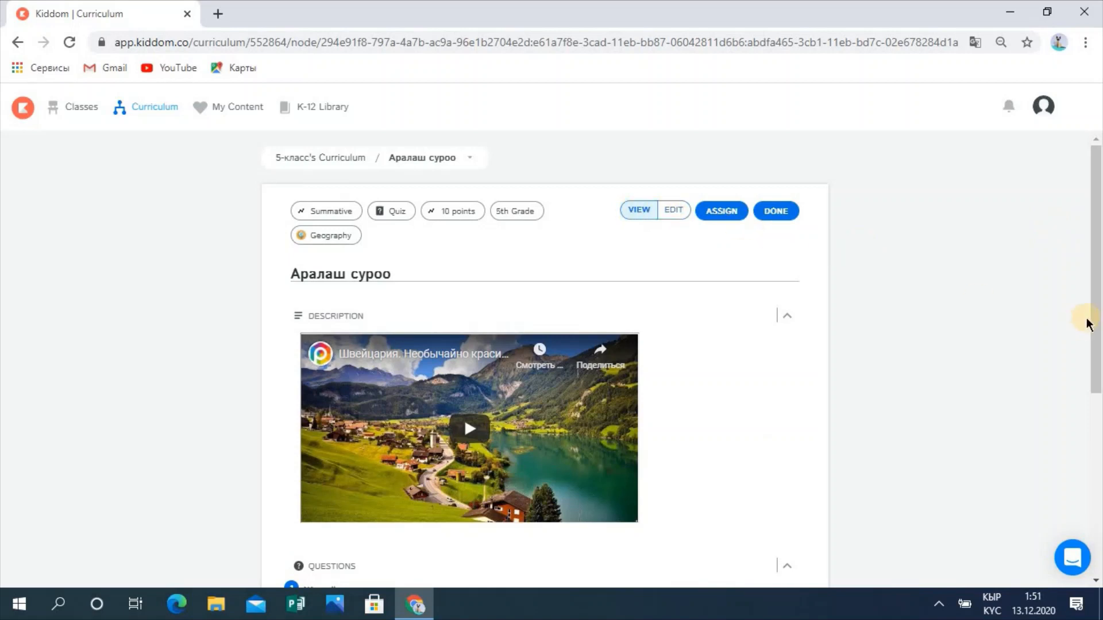
left_click_drag(1098, 313, 1096, 597)
scroll(567, 261, "up", 6)
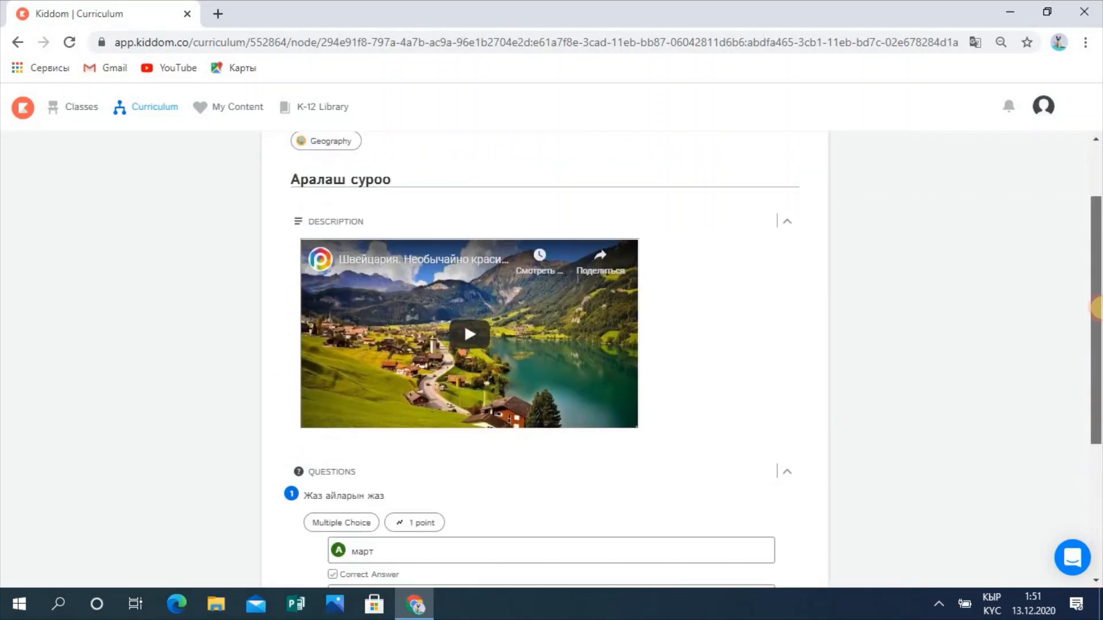
left_click(80, 109)
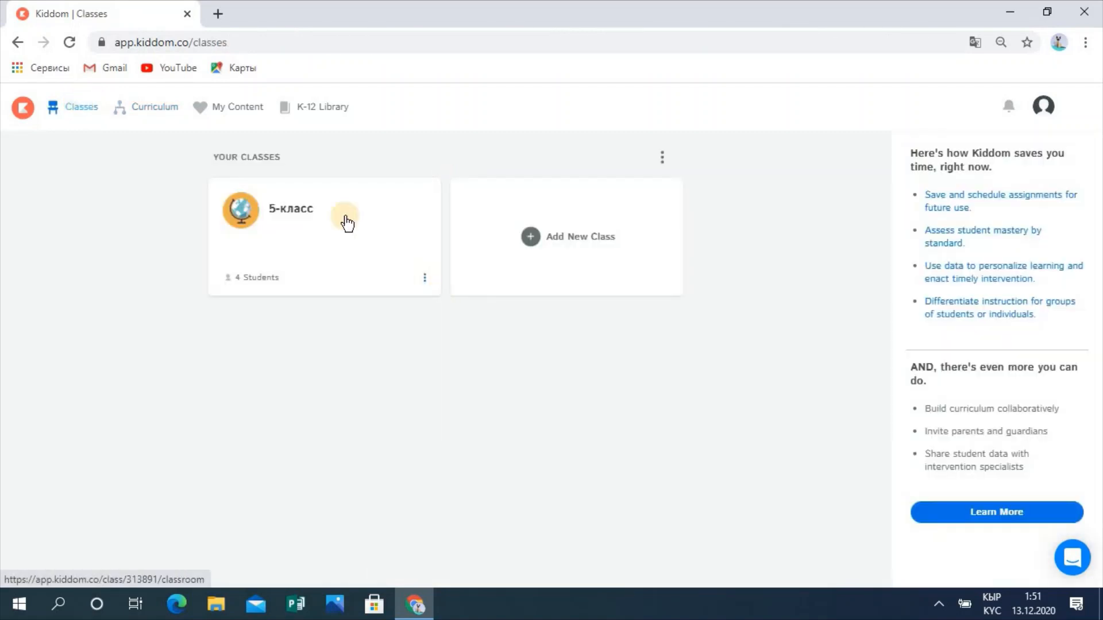
left_click(310, 211)
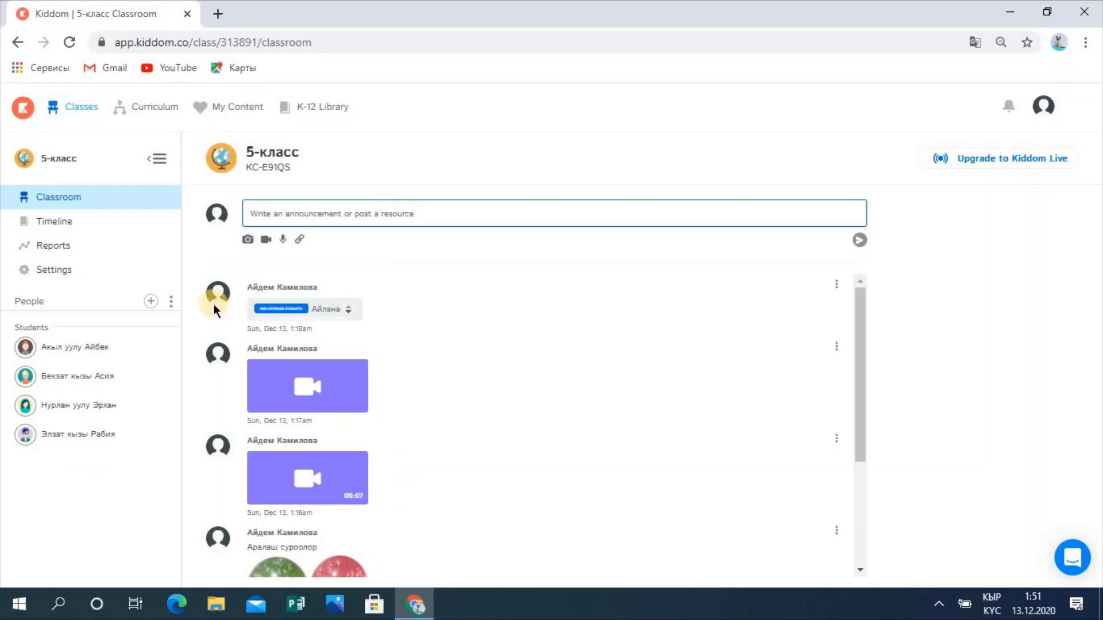
Step: Reopen the Аралаш суроо quiz from the 5-класс Timeline curriculum planner
left_click(79, 227)
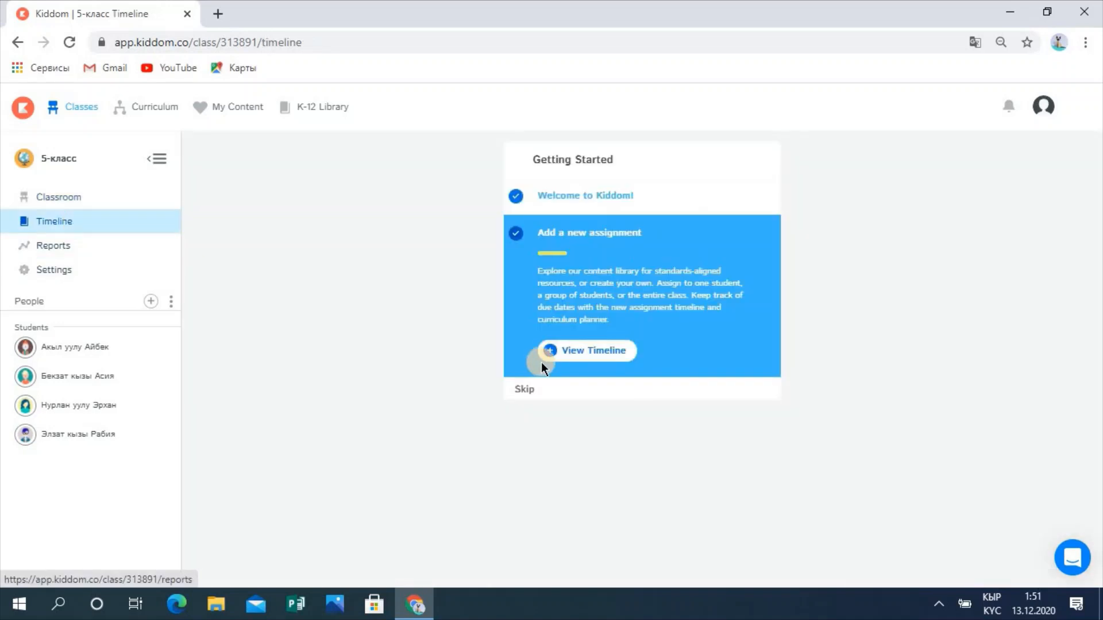
left_click(579, 356)
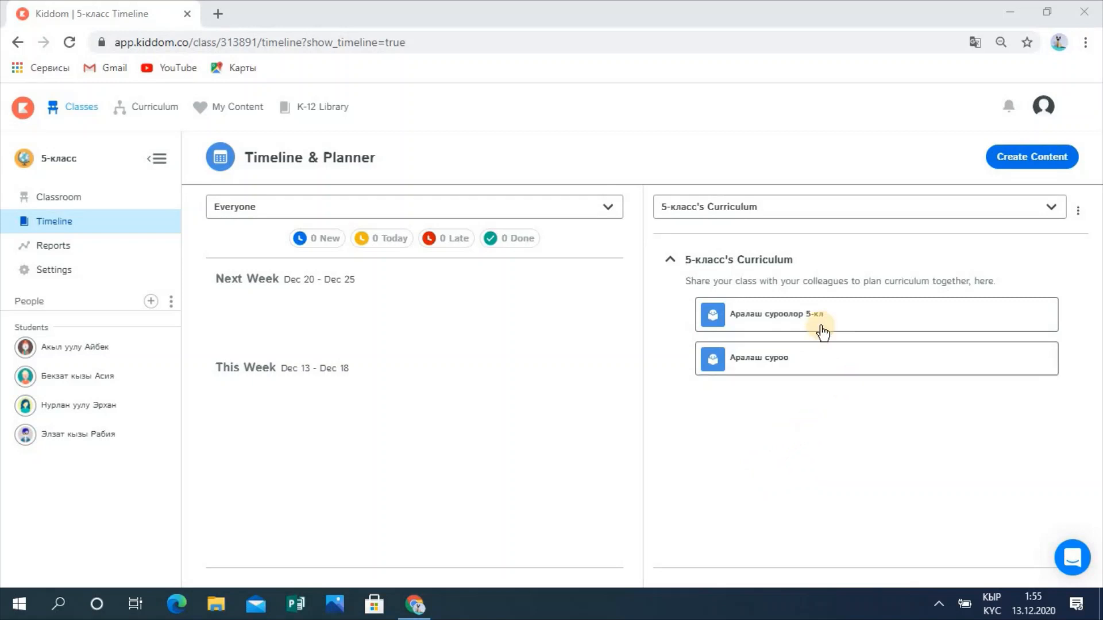
left_click(764, 363)
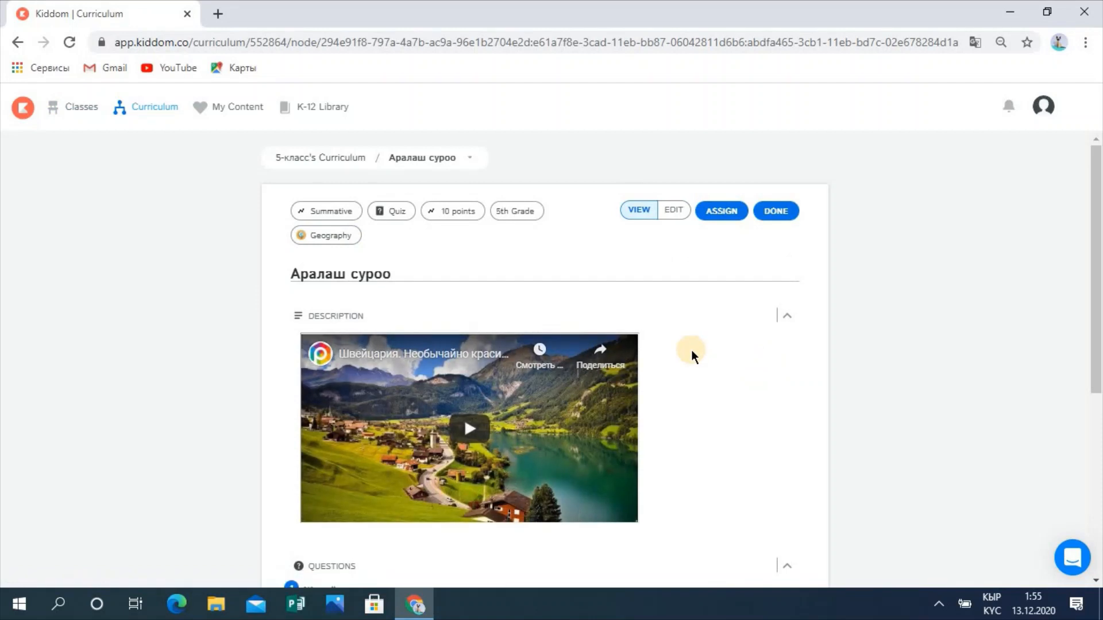
Step: Start assigning the quiz and set its due date to Monday, December 21
left_click(725, 211)
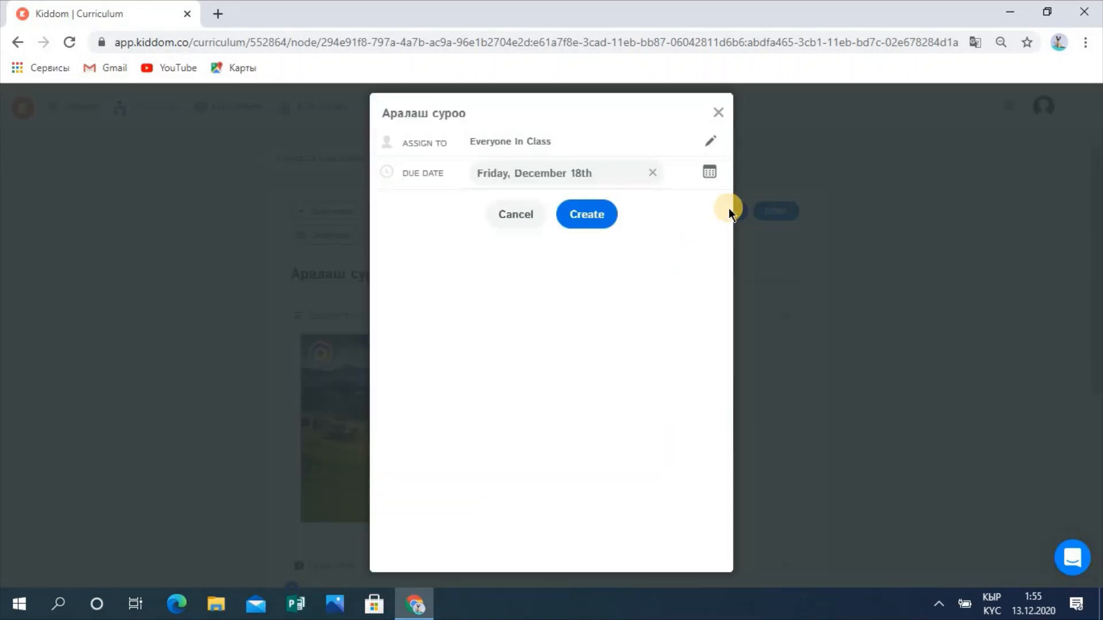
left_click(713, 181)
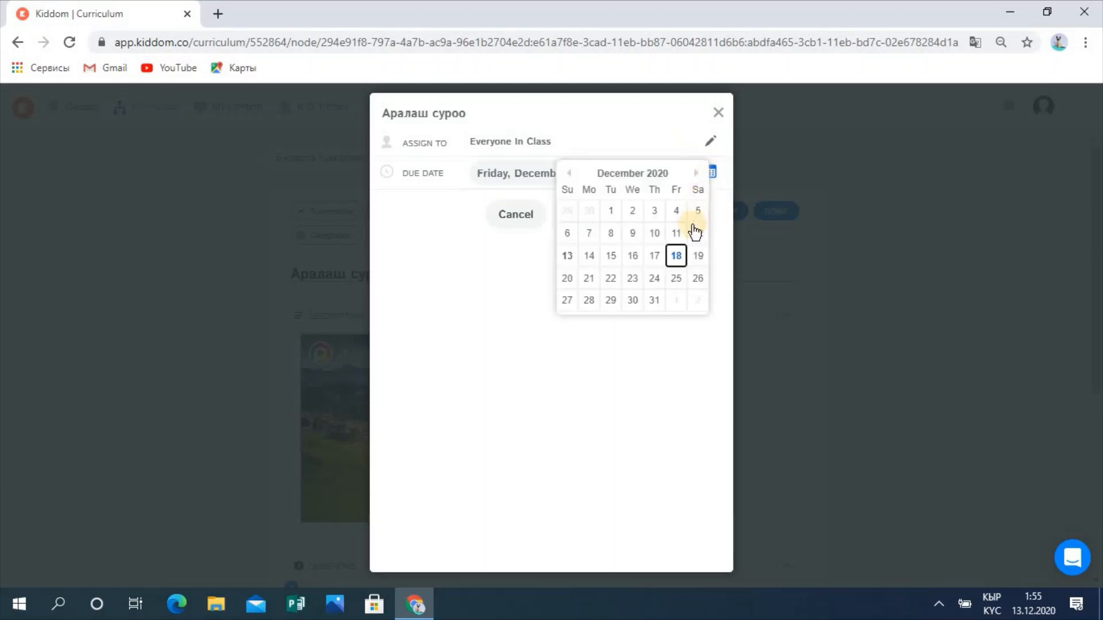
left_click(587, 280)
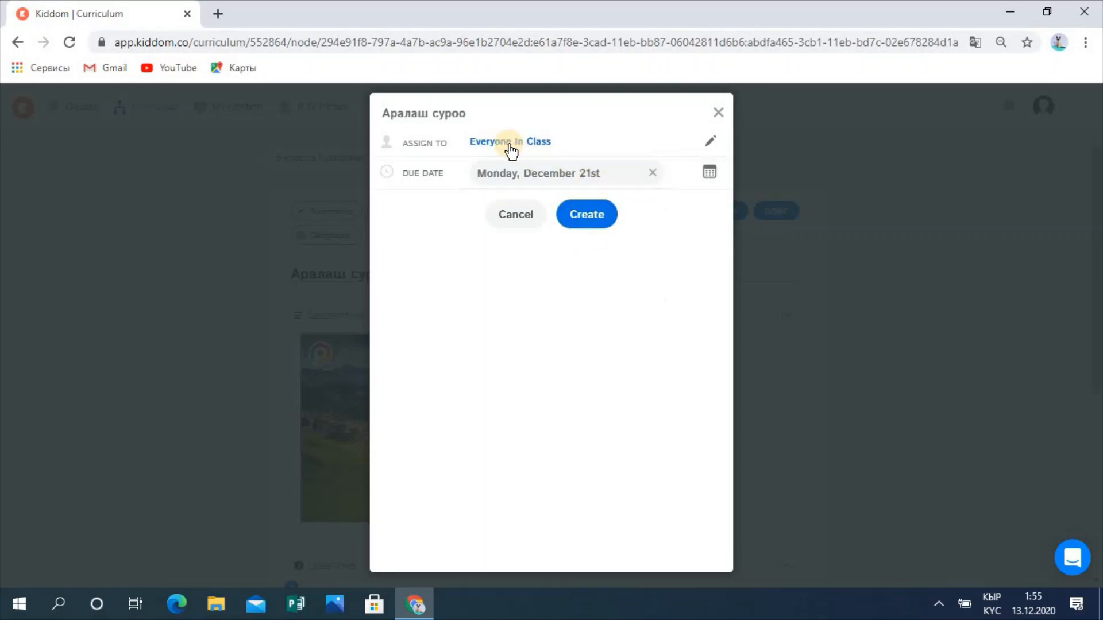
left_click(620, 143)
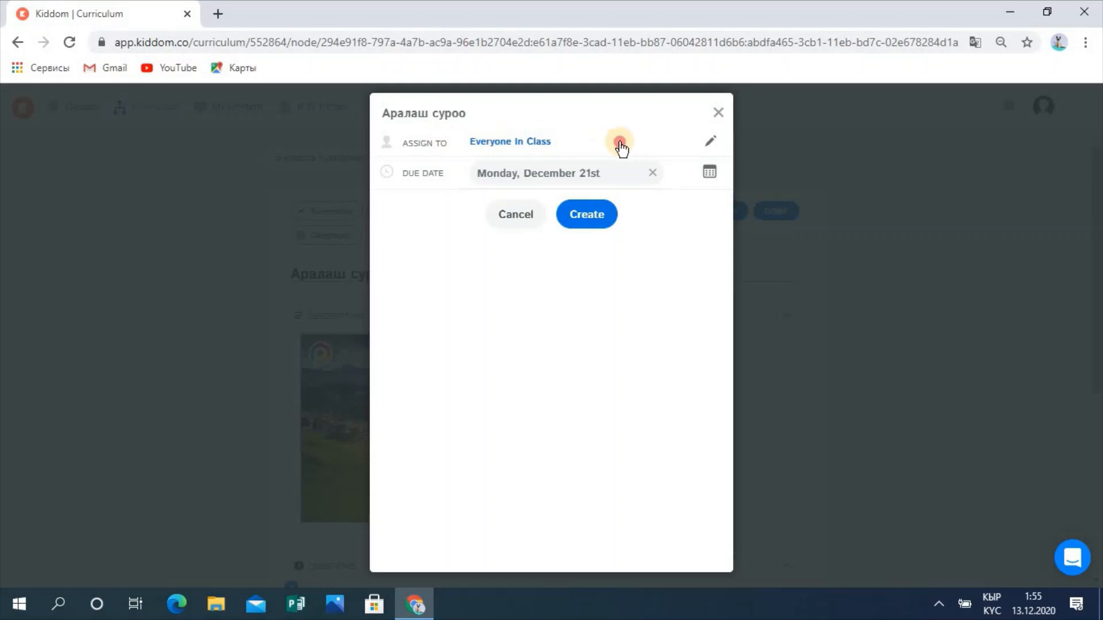
Step: Assign the quiz to everyone in 5-класс and create the assignment
left_click(544, 145)
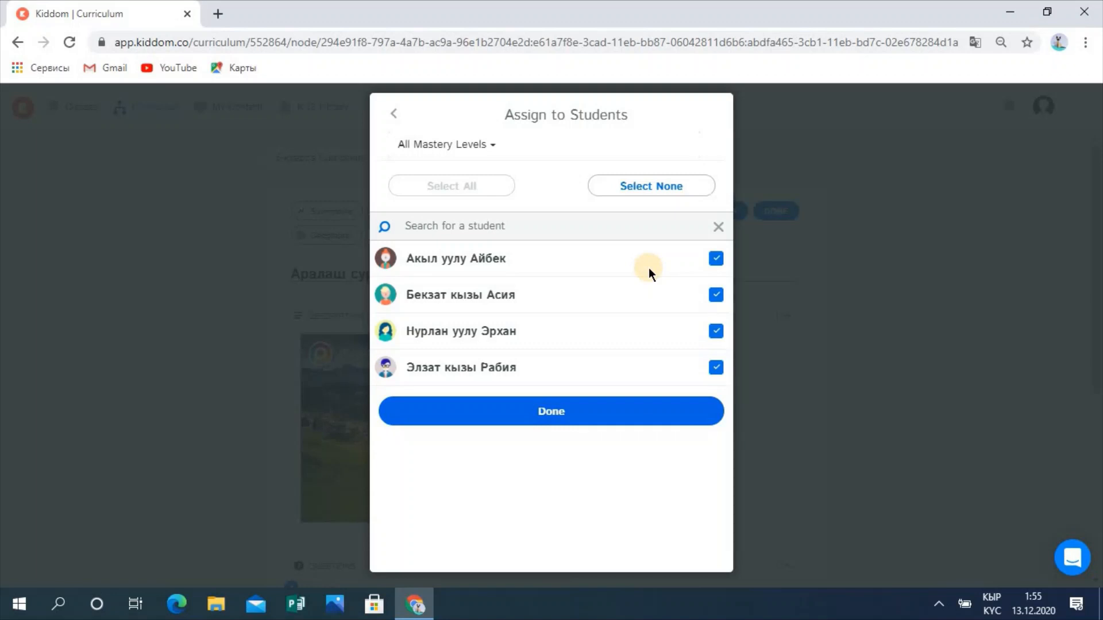
left_click(549, 412)
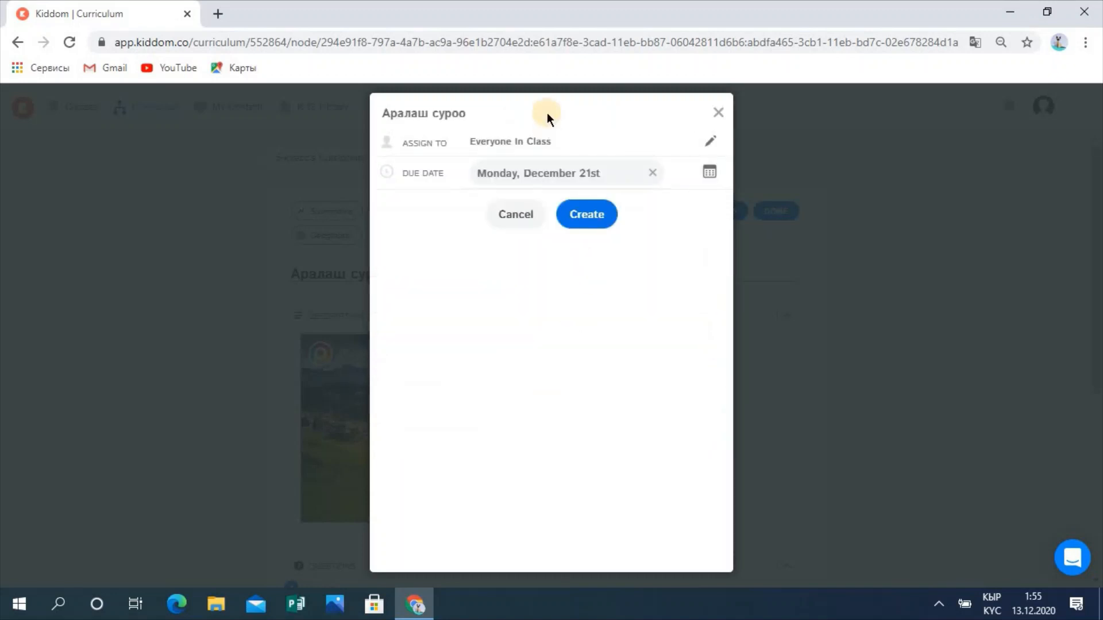
left_click(534, 143)
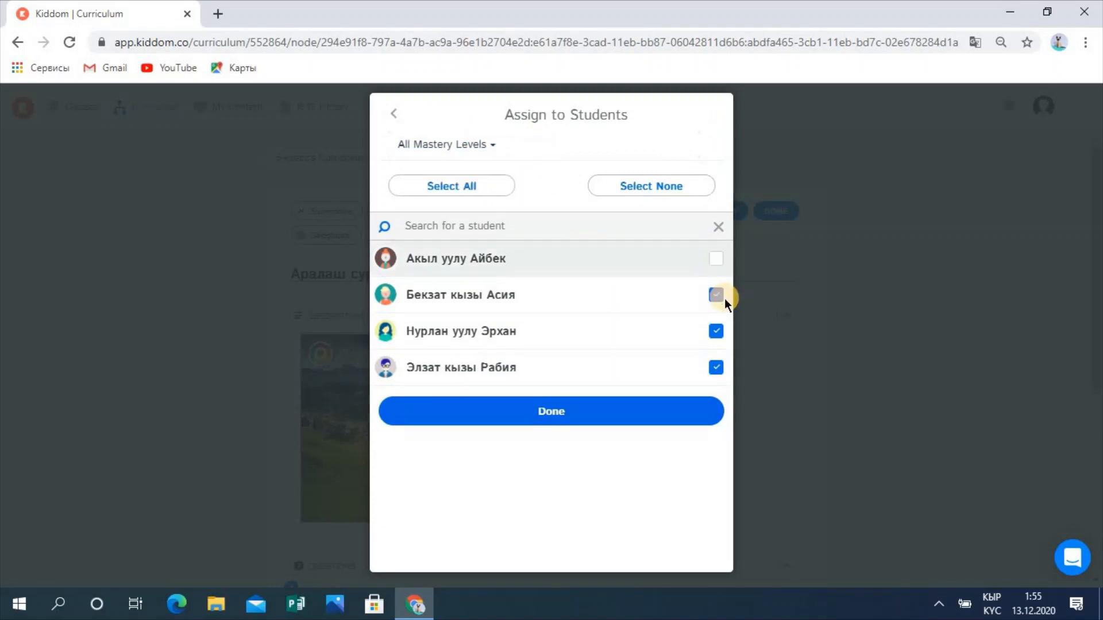
left_click(716, 332)
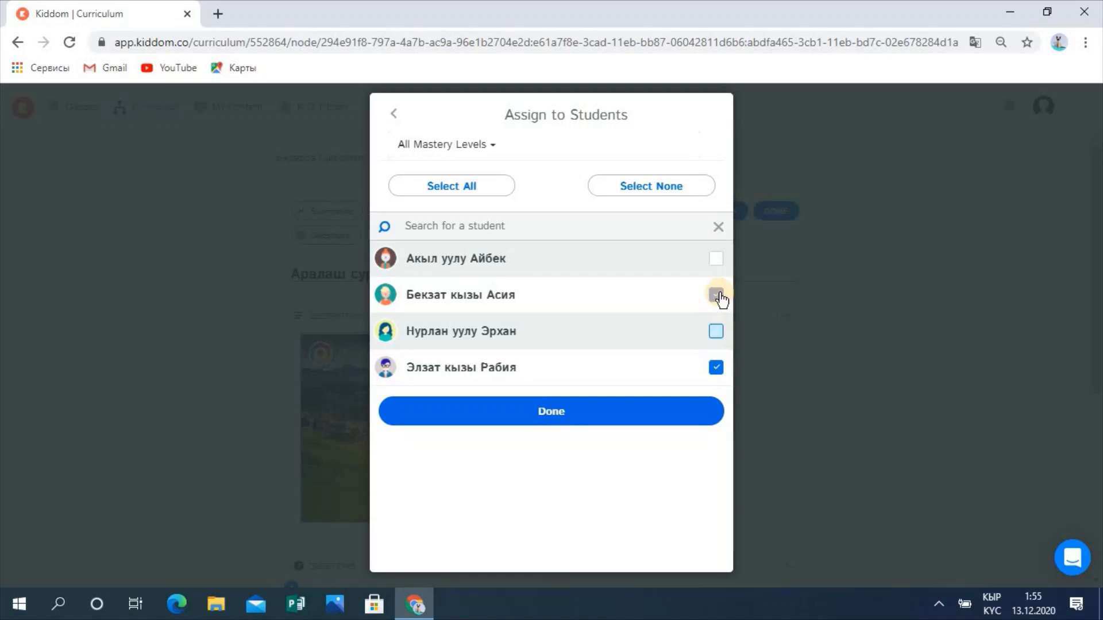
left_click(716, 260)
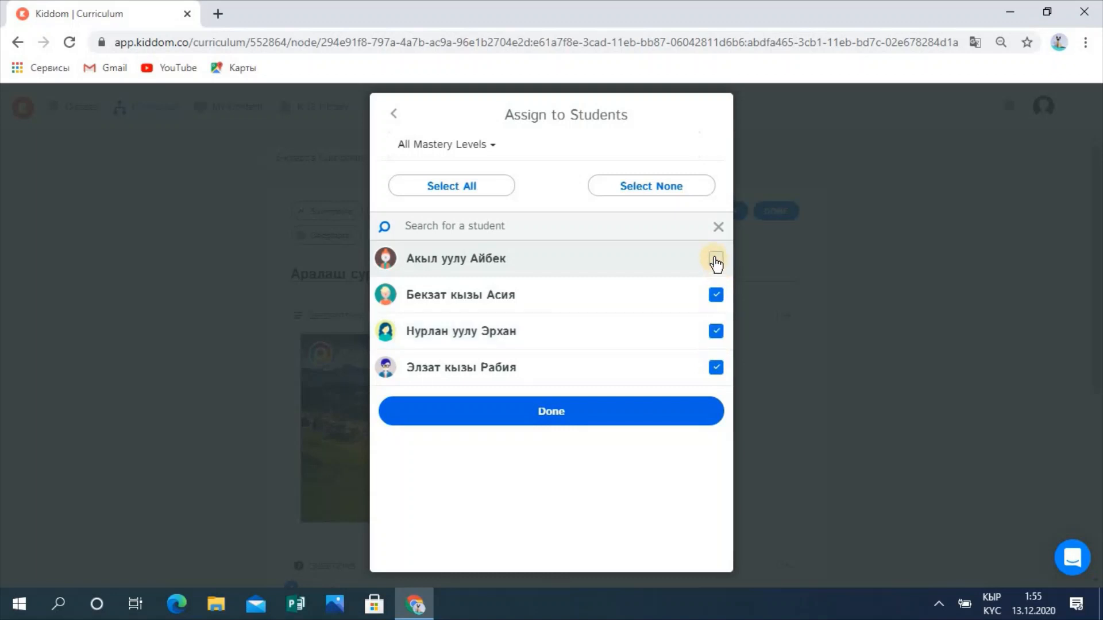
left_click(554, 408)
left_click(591, 218)
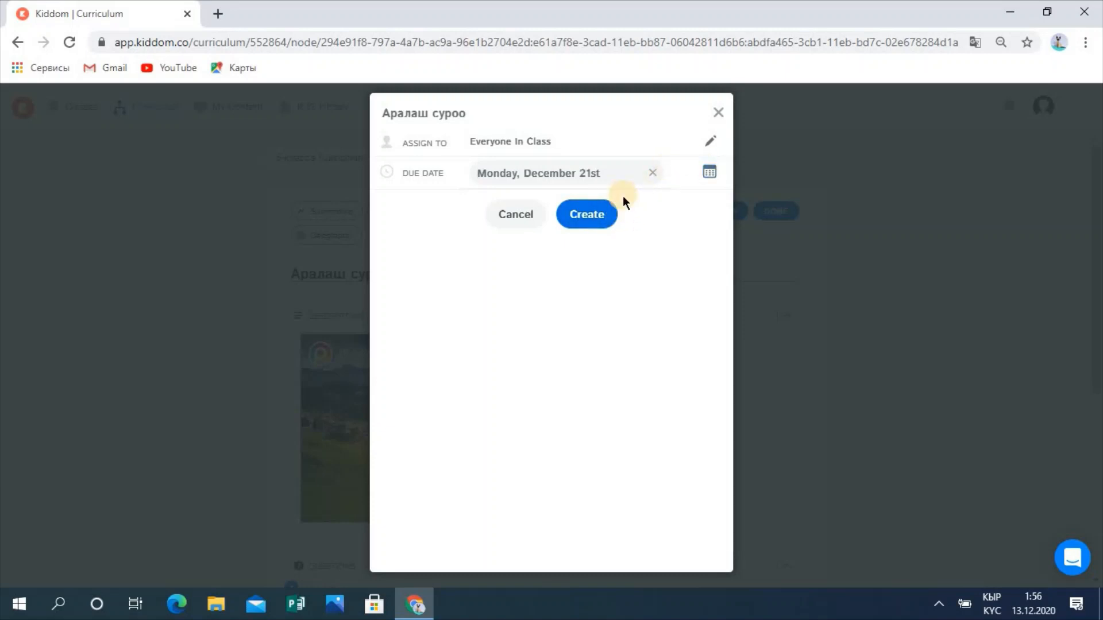
left_click(586, 215)
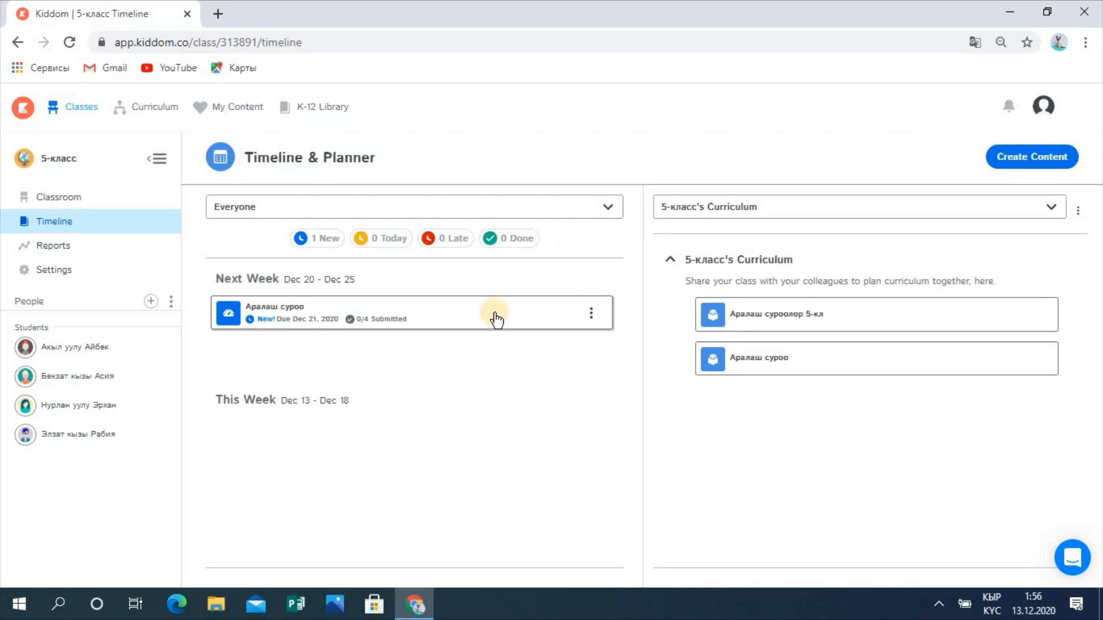
Step: Open the new Аралаш суроо assignment and try answer B апрель in the preview
left_click(413, 317)
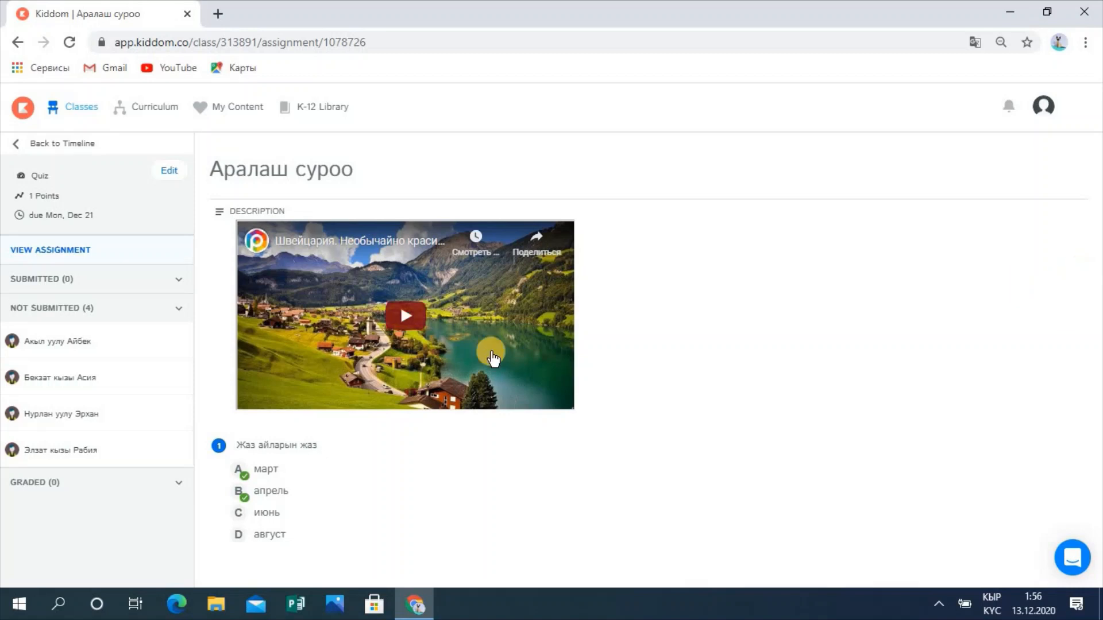
left_click(244, 495)
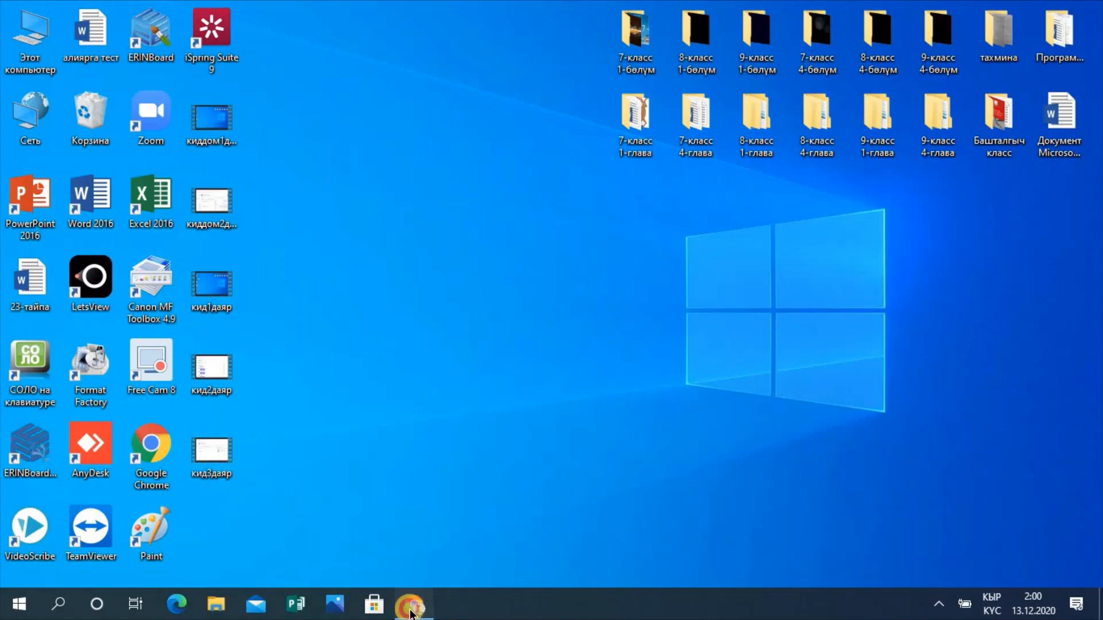
Step: Load app.kiddom.co in Chrome, switching the keyboard layout to English first
left_click(414, 600)
left_click(263, 39)
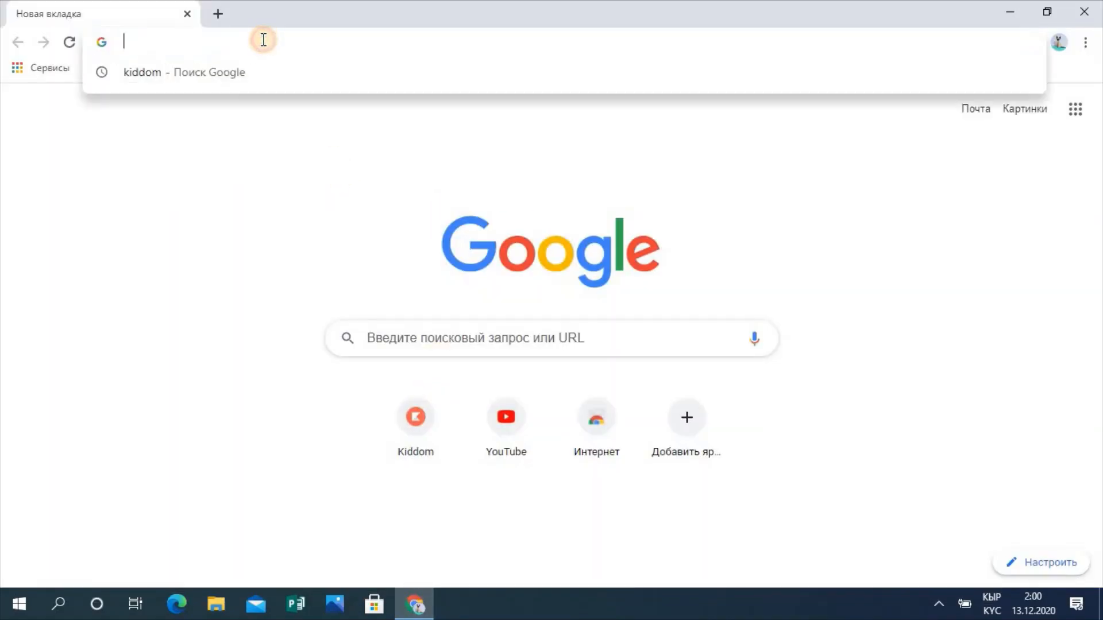
type("фзз")
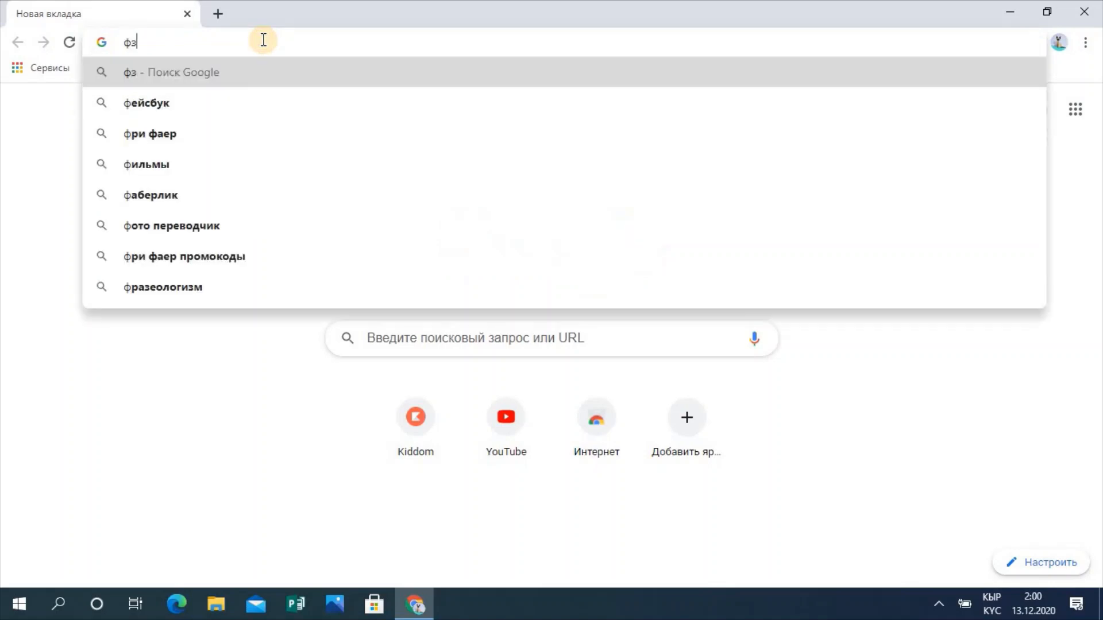
key("BackSpace")
key("BackSpace")
key("BackSpace")
key("alt+shift")
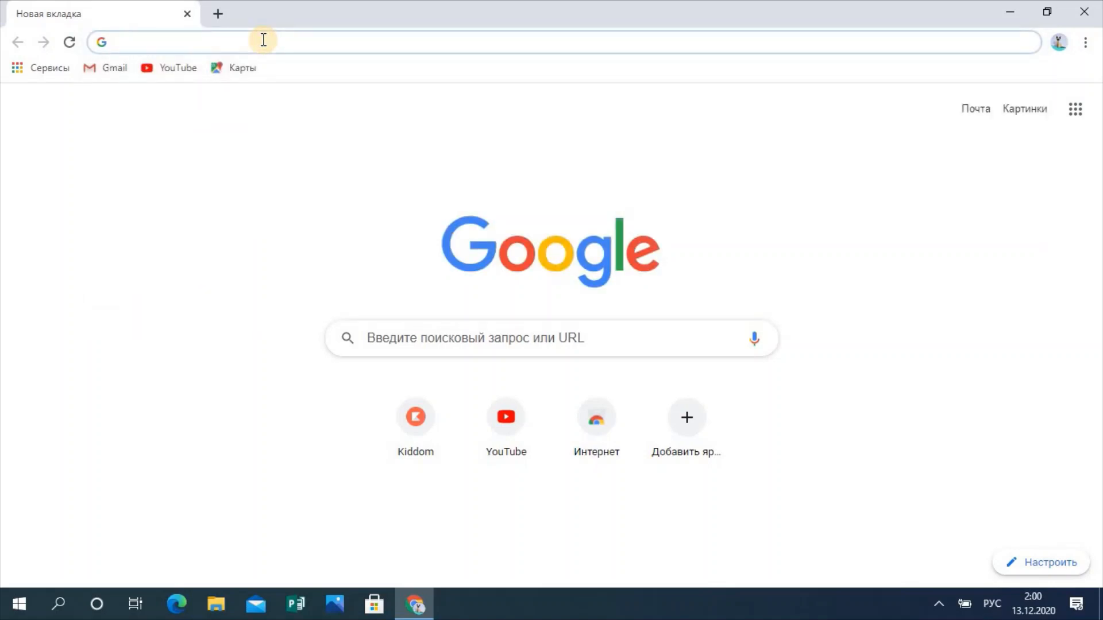
key("alt+shift")
type("app.kiddom.co")
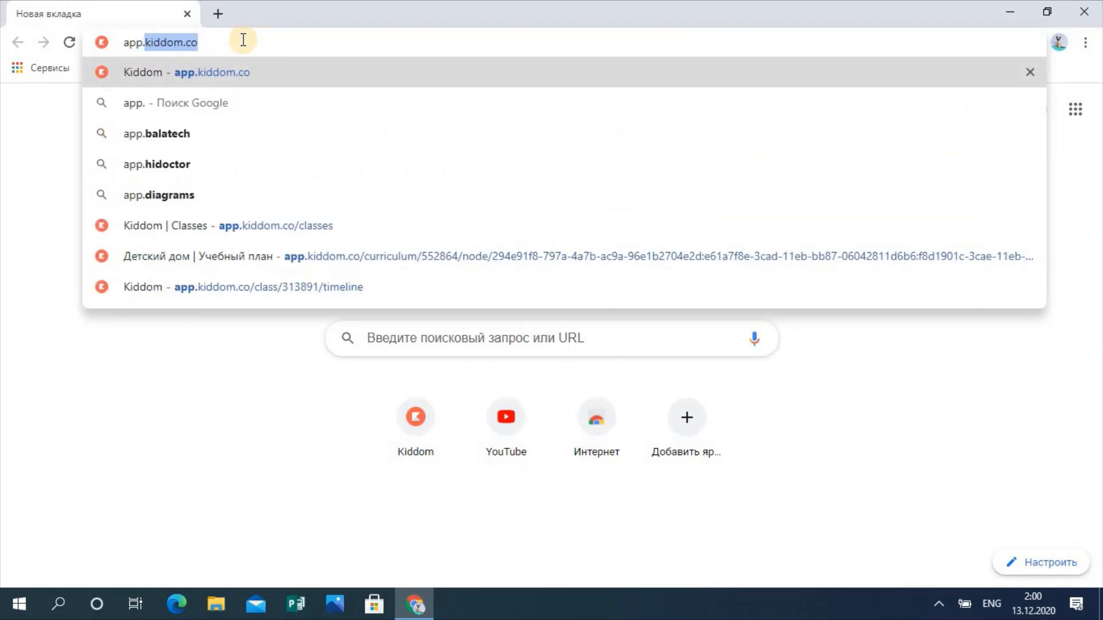
left_click(208, 43)
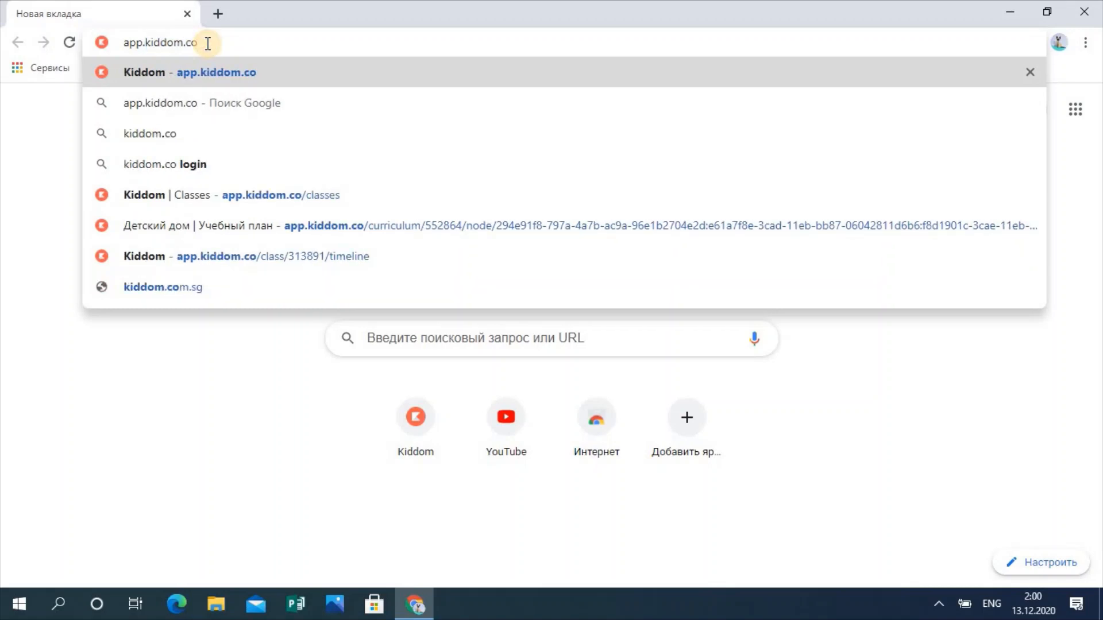
key("Return")
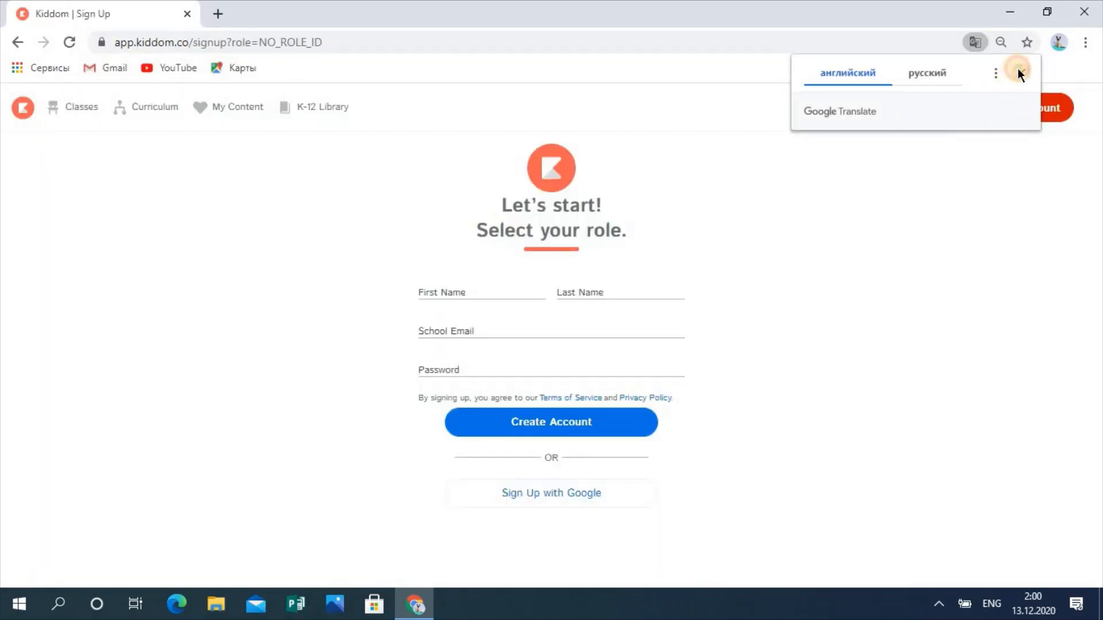
Step: Dismiss the translate offer, start a Student sign-up, and enter the teacher's class code
left_click(1020, 72)
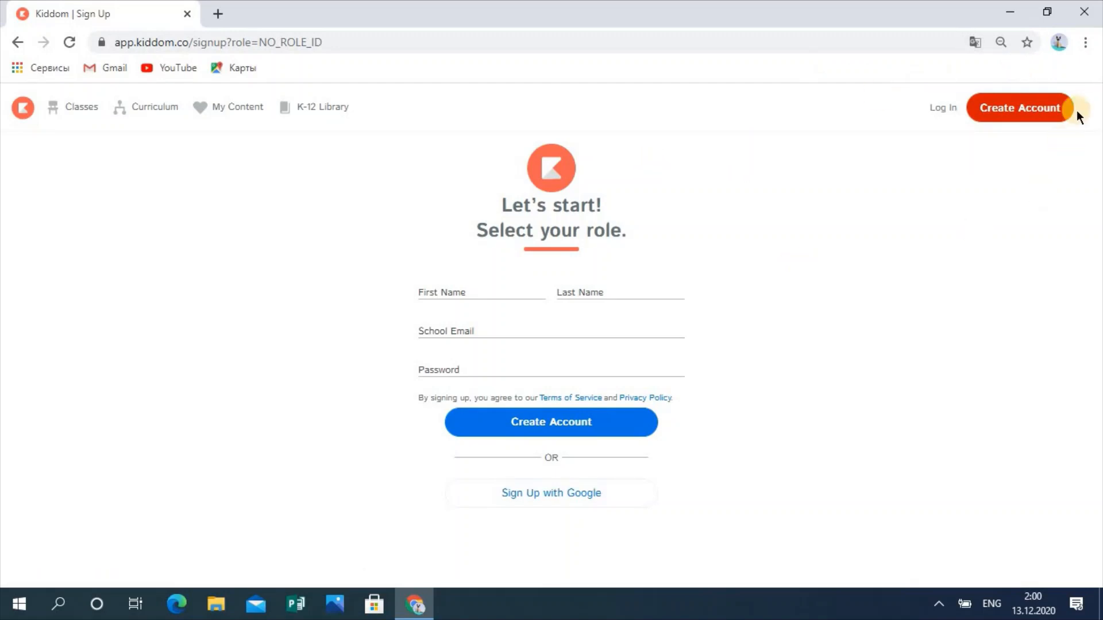
left_click(1022, 118)
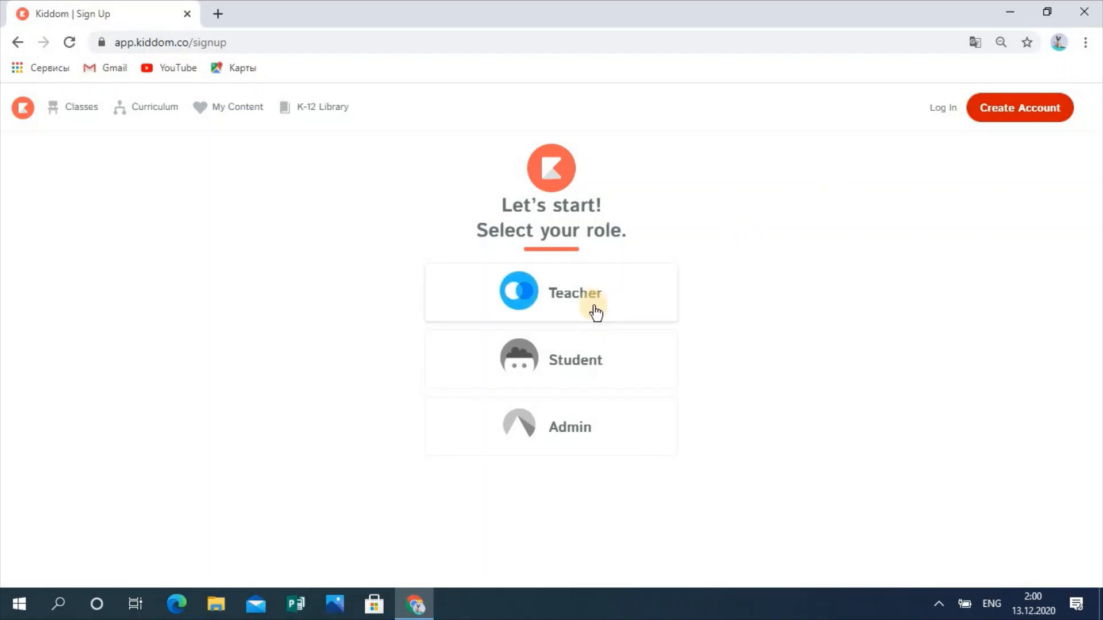
left_click(547, 364)
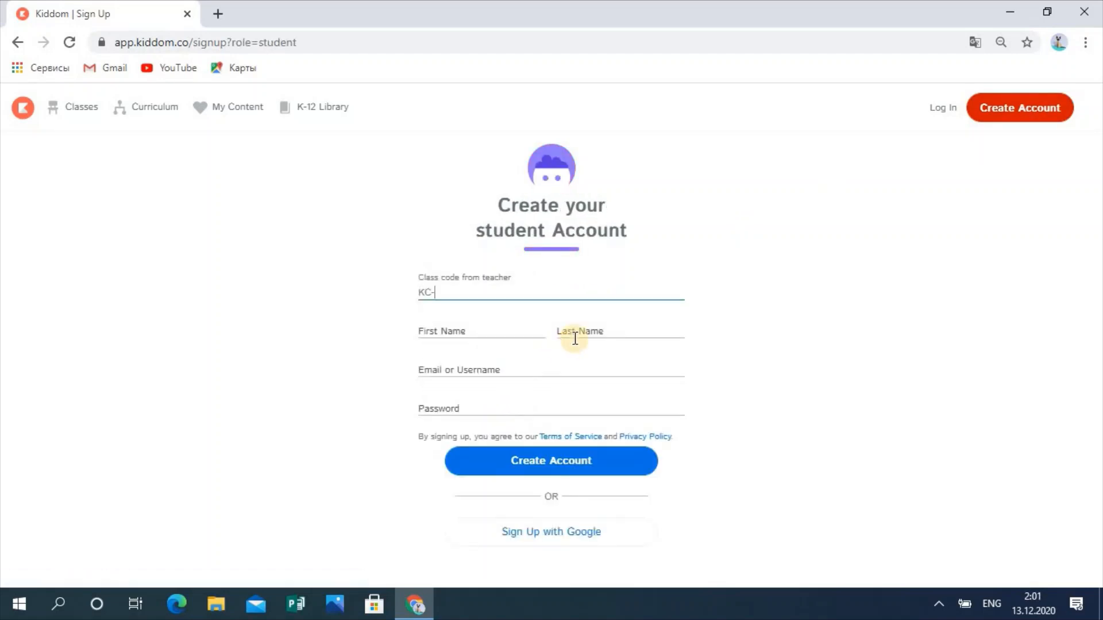
left_click(439, 293)
Step: Enter the student's first and last name, username and password, then create the account
left_click(458, 329)
key("alt+shift")
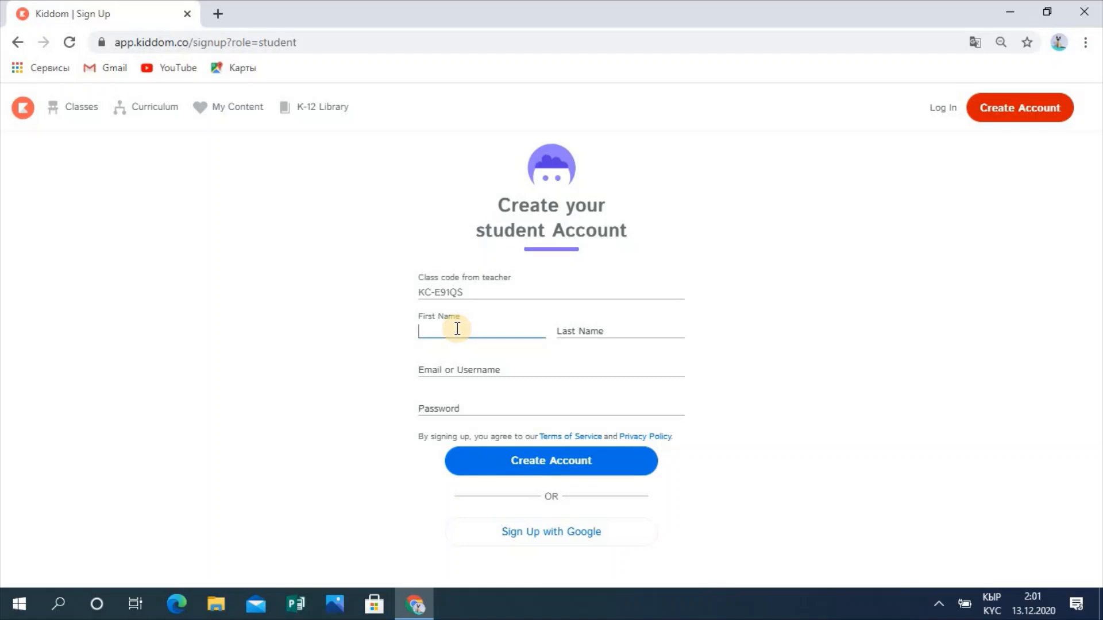
left_click(579, 329)
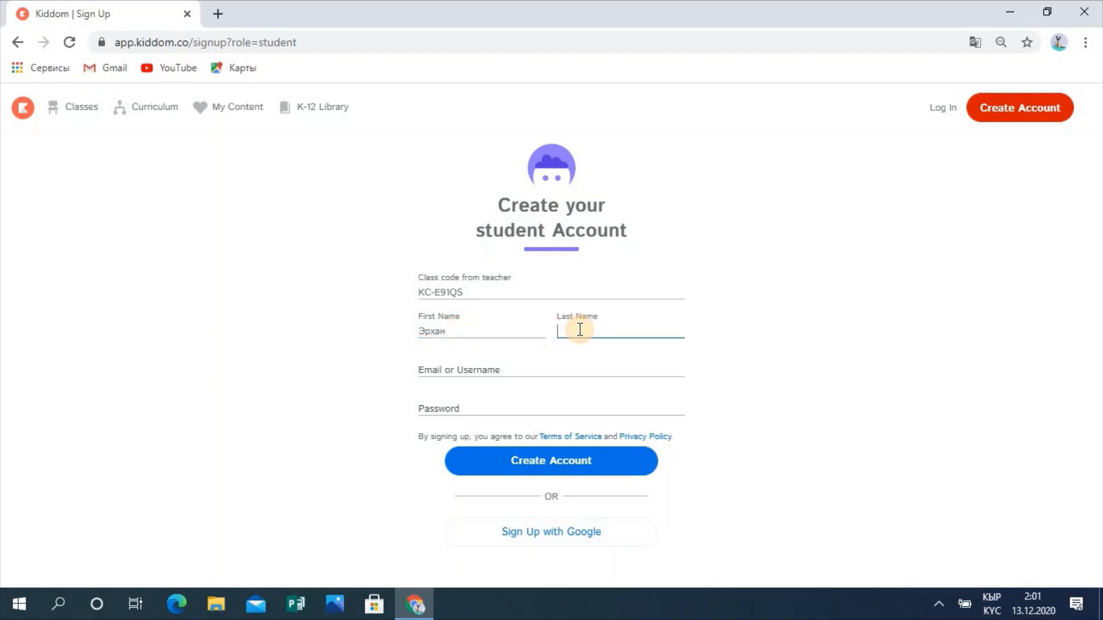
left_click(484, 370)
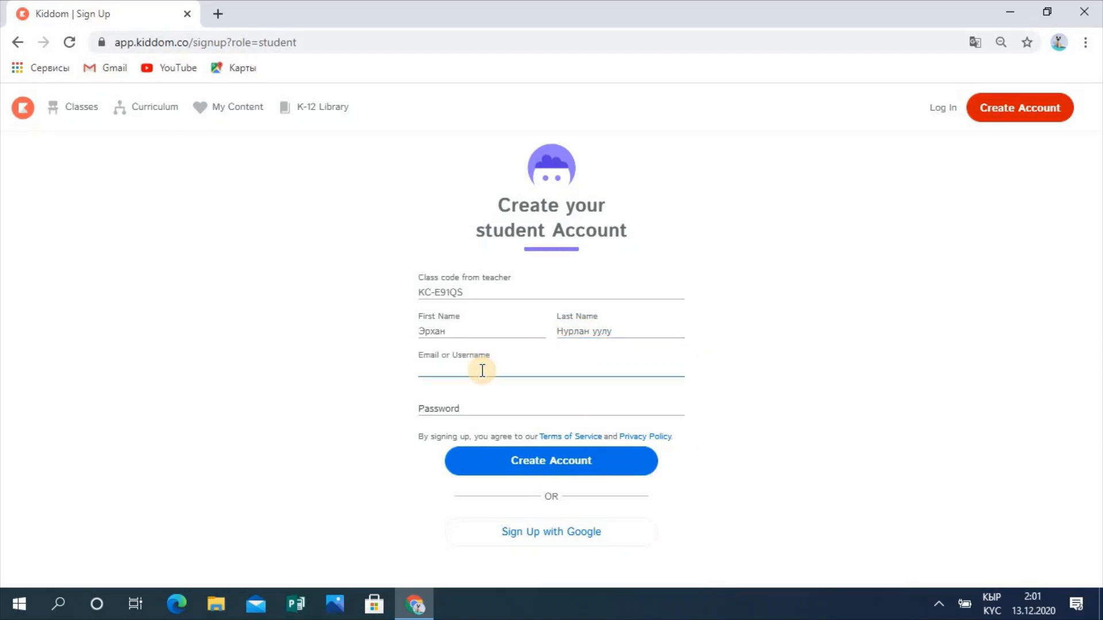
type("Эрхан")
left_click(442, 410)
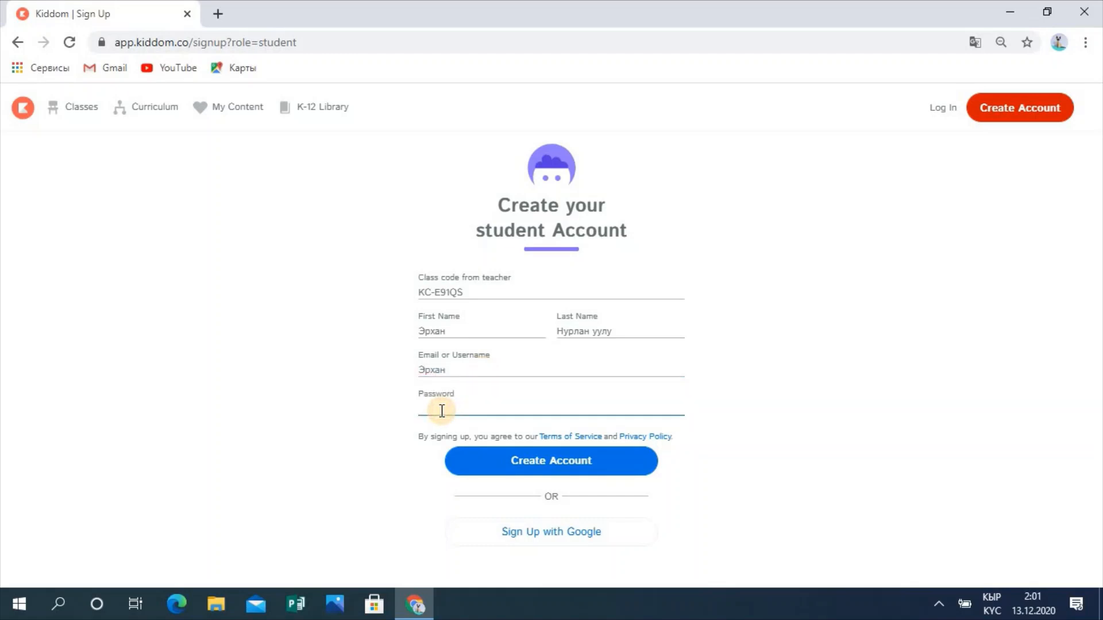
type("••")
key("BackSpace")
key("BackSpace")
type("•")
left_click(536, 467)
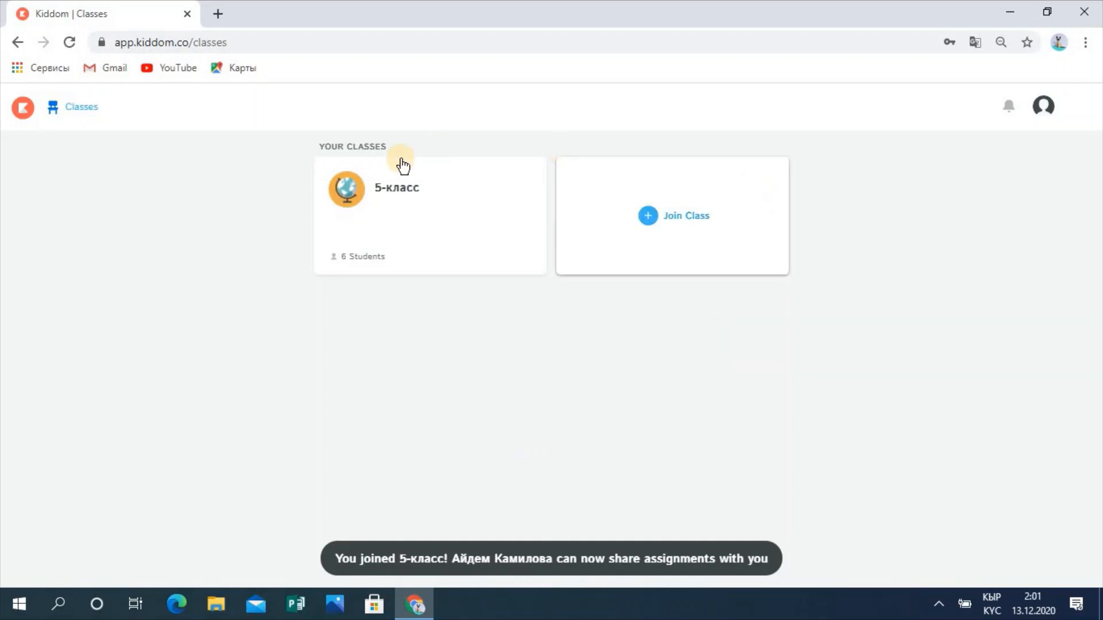
Step: Open 5-класс as the student, view the balloon post, and play the shared video
left_click(389, 184)
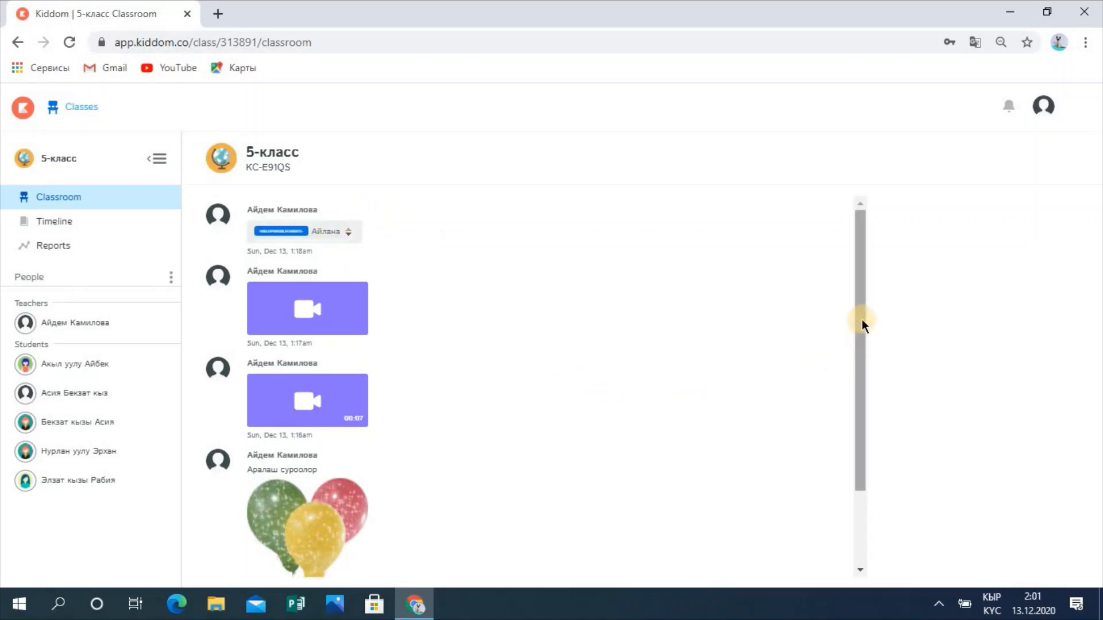
left_click_drag(862, 319, 873, 435)
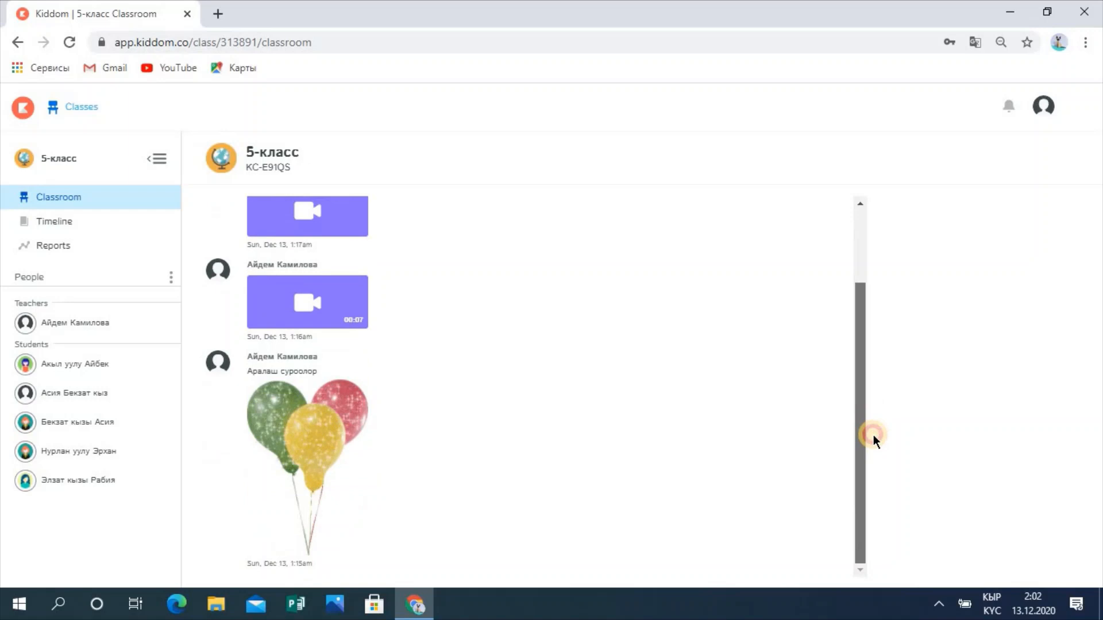
left_click(302, 456)
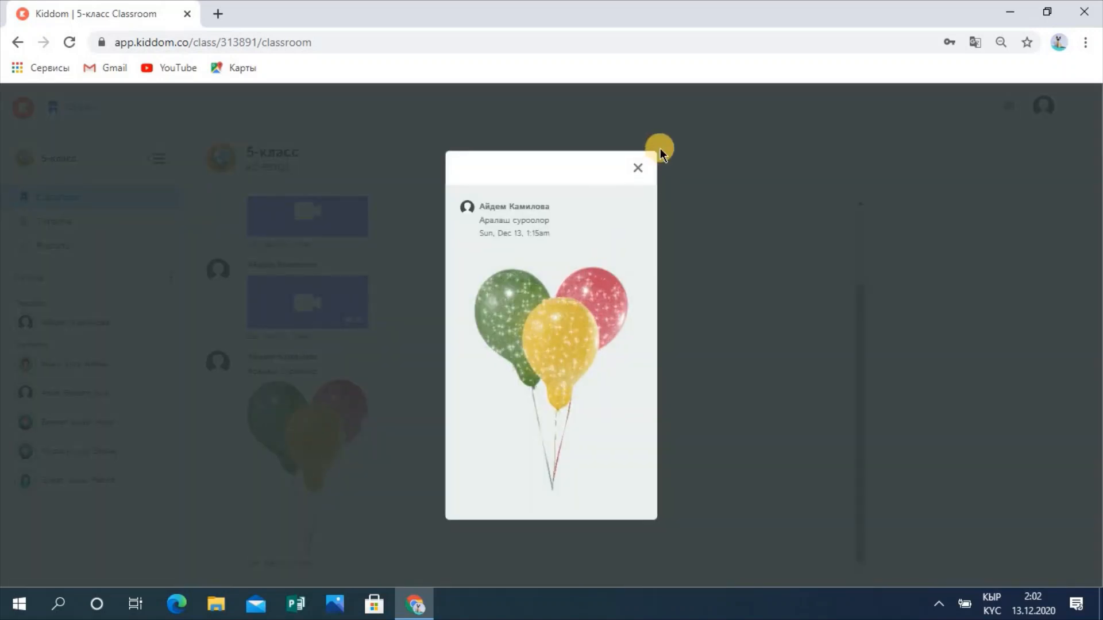
left_click(637, 168)
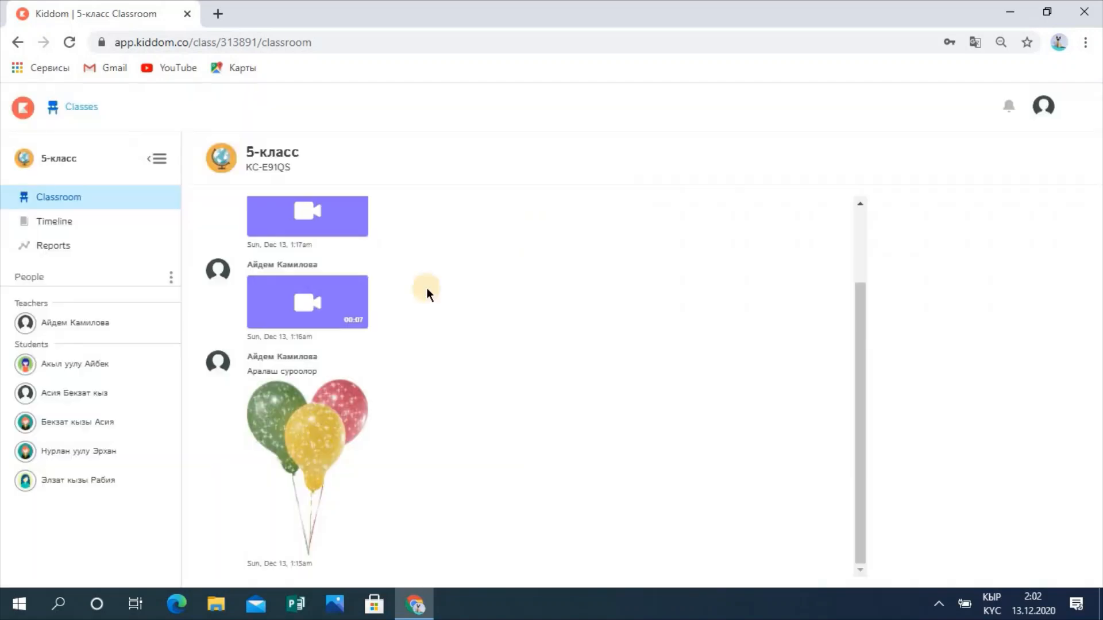
left_click(331, 307)
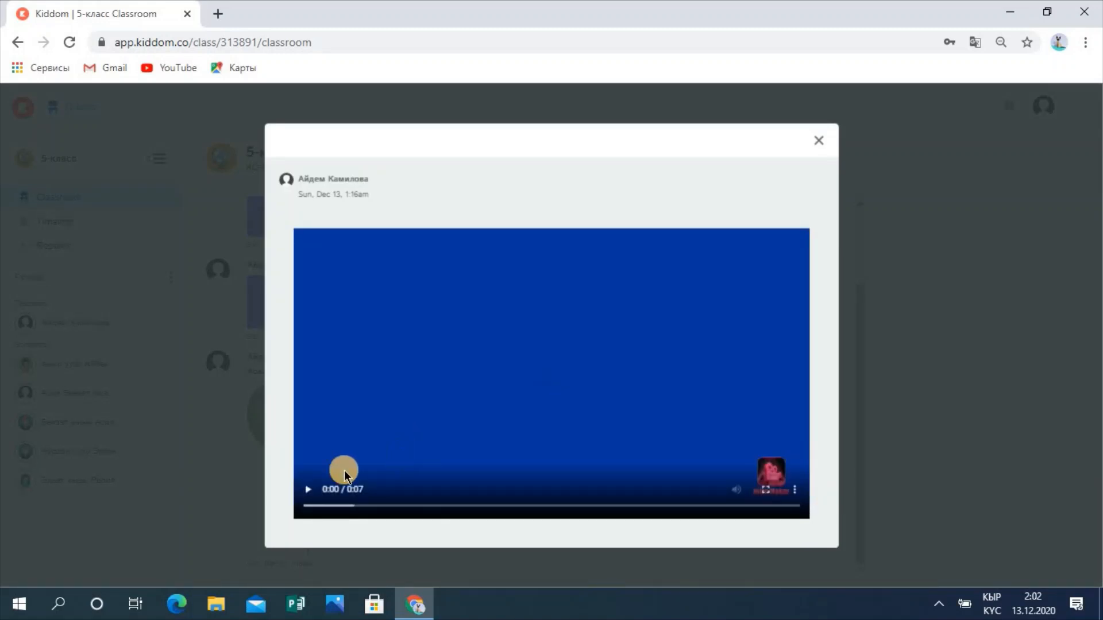
left_click(316, 490)
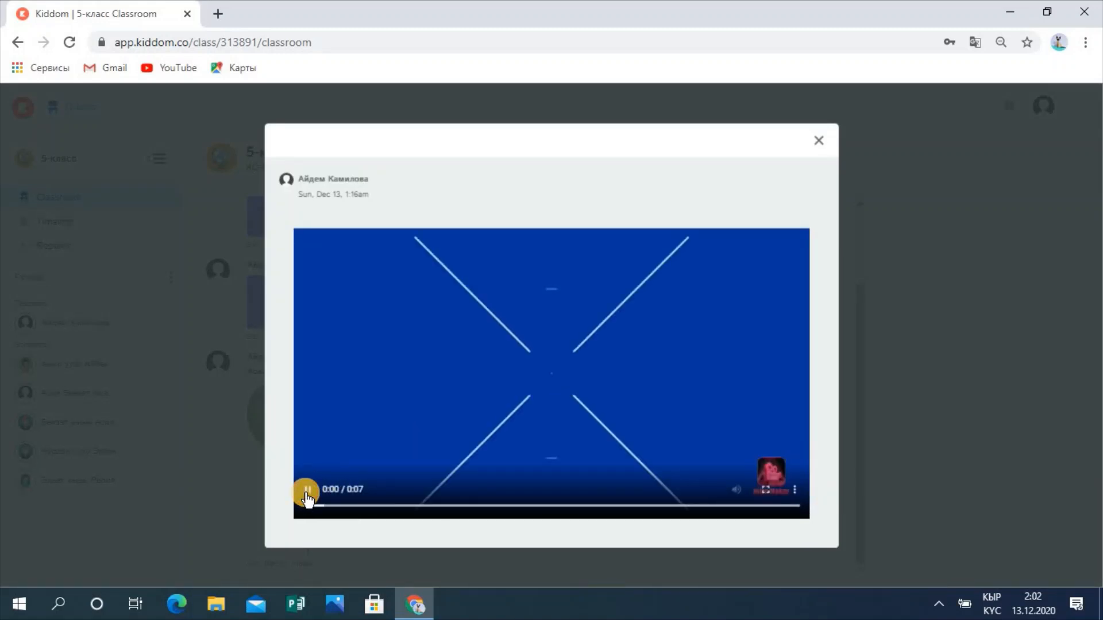
left_click(820, 141)
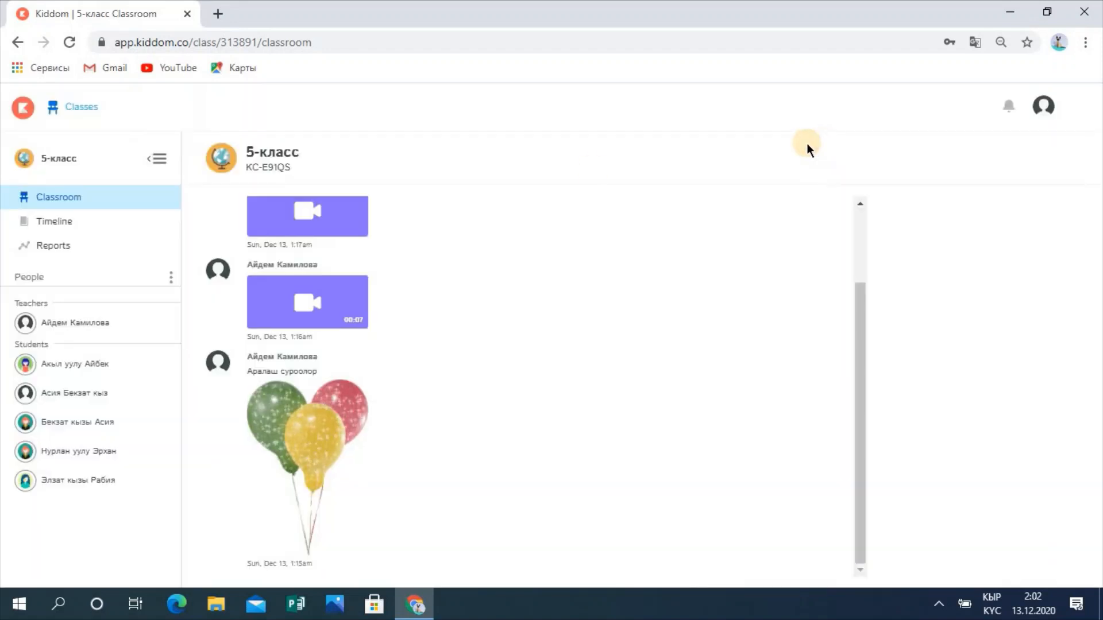
left_click_drag(860, 329, 868, 224)
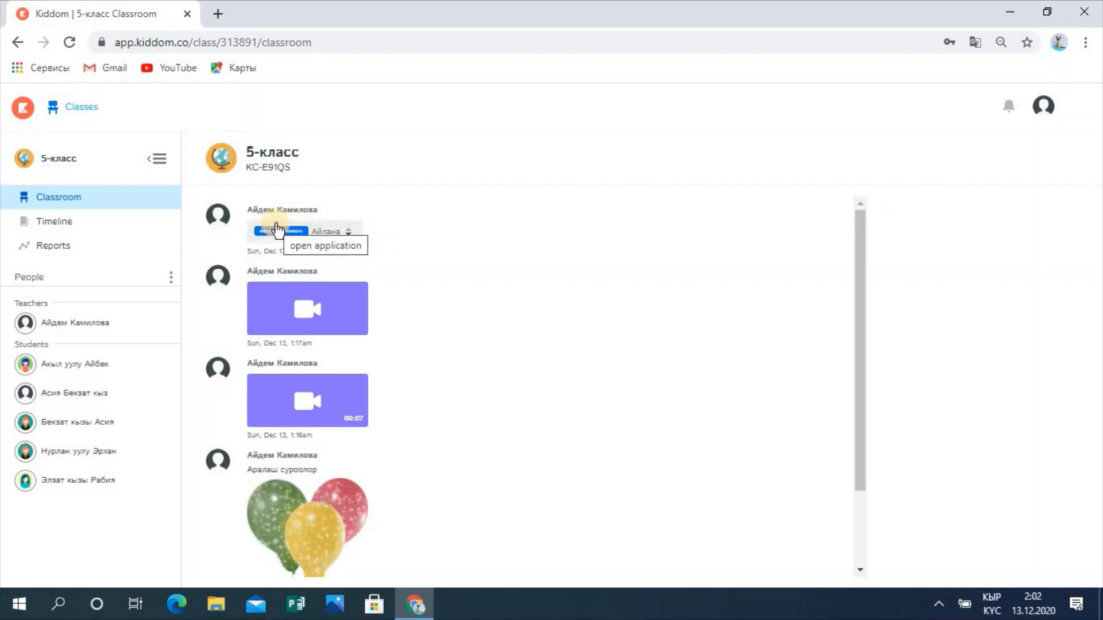
Step: Answer the Аралаш суроо quiz with B апрель, submit it, and close the Feedback panel
left_click(75, 230)
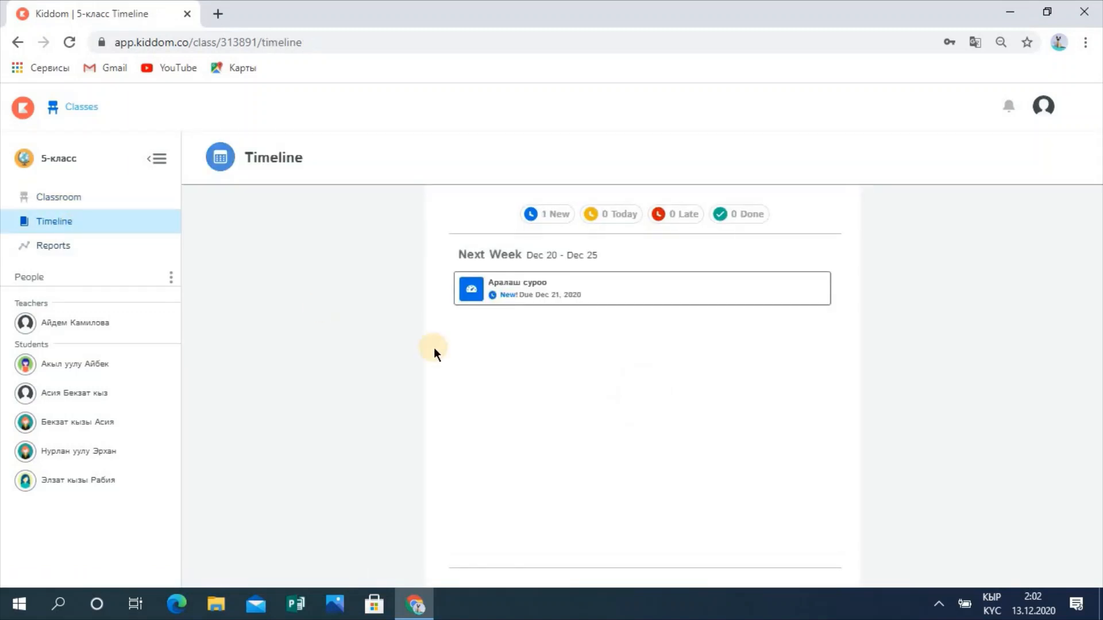
left_click(547, 286)
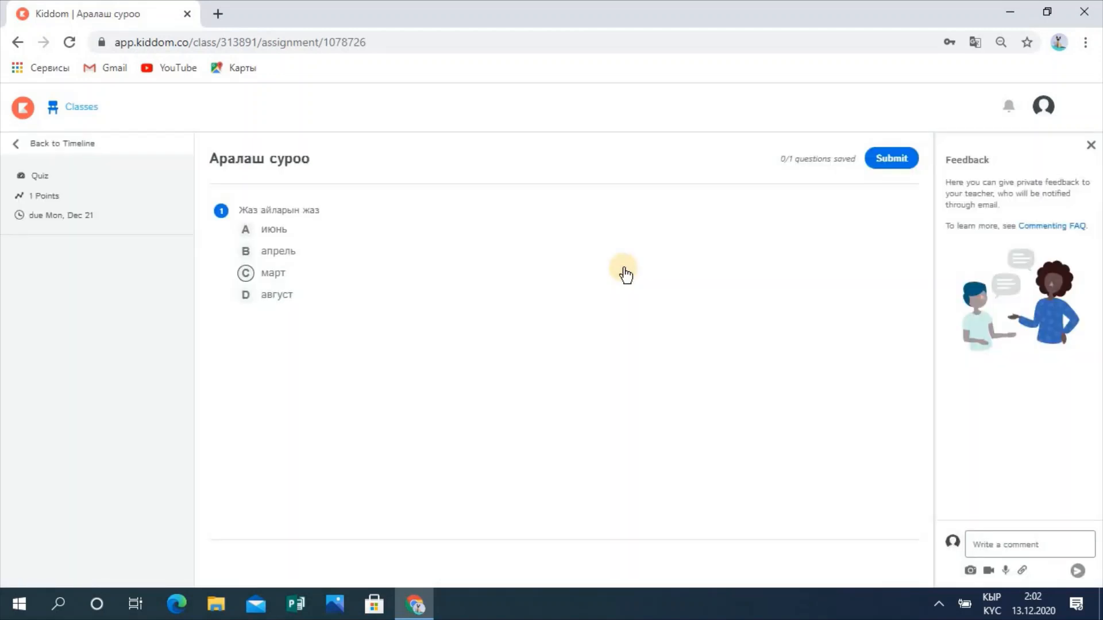
left_click(246, 274)
left_click(248, 255)
left_click(905, 157)
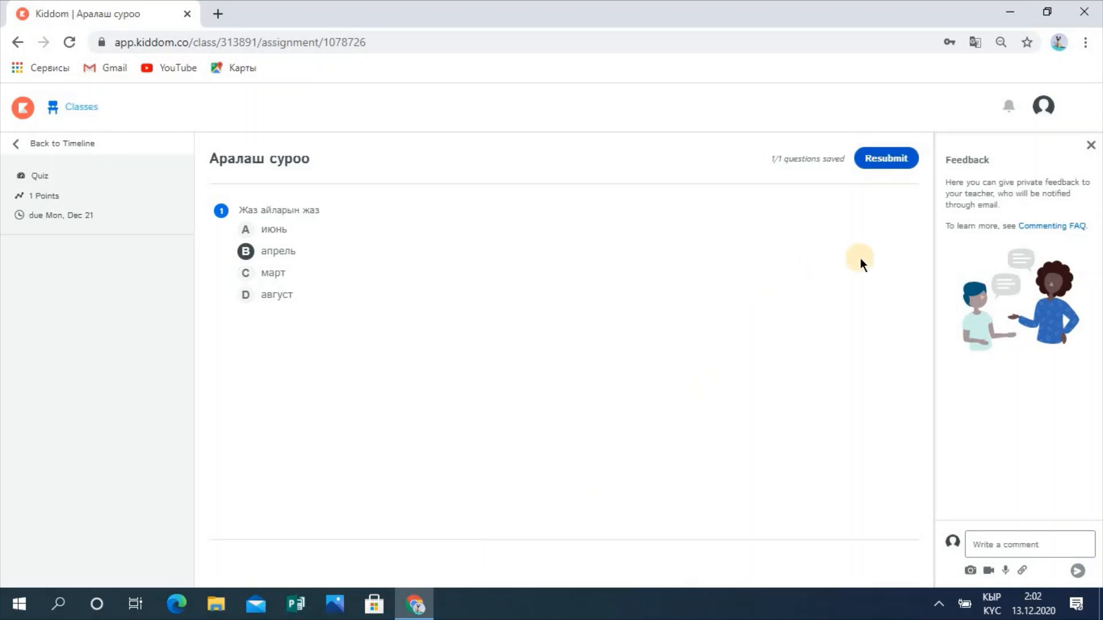
left_click(1091, 145)
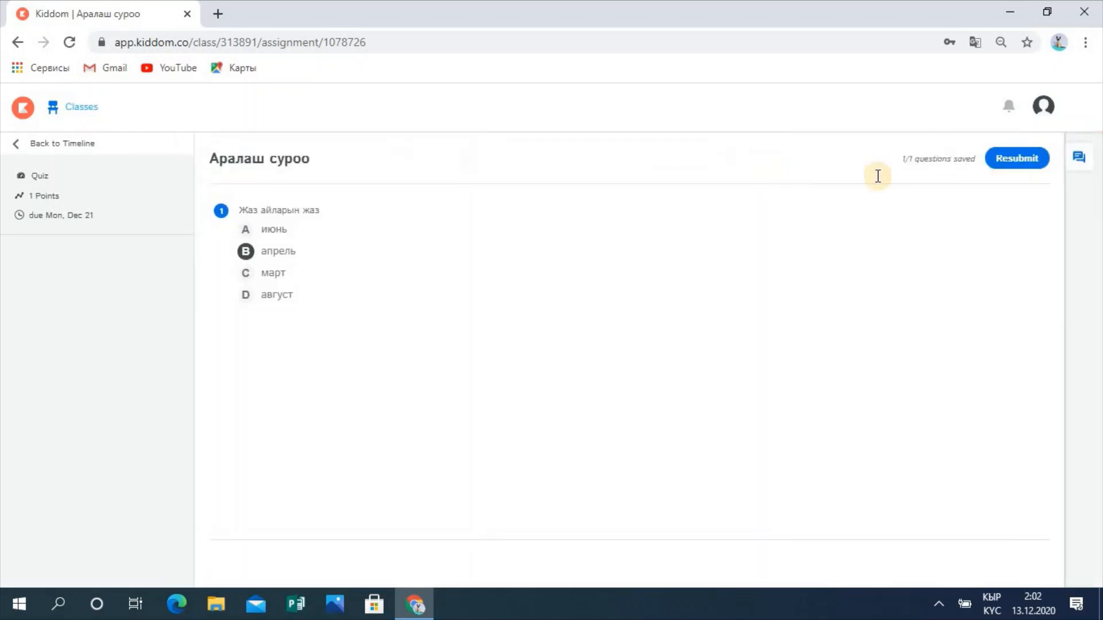